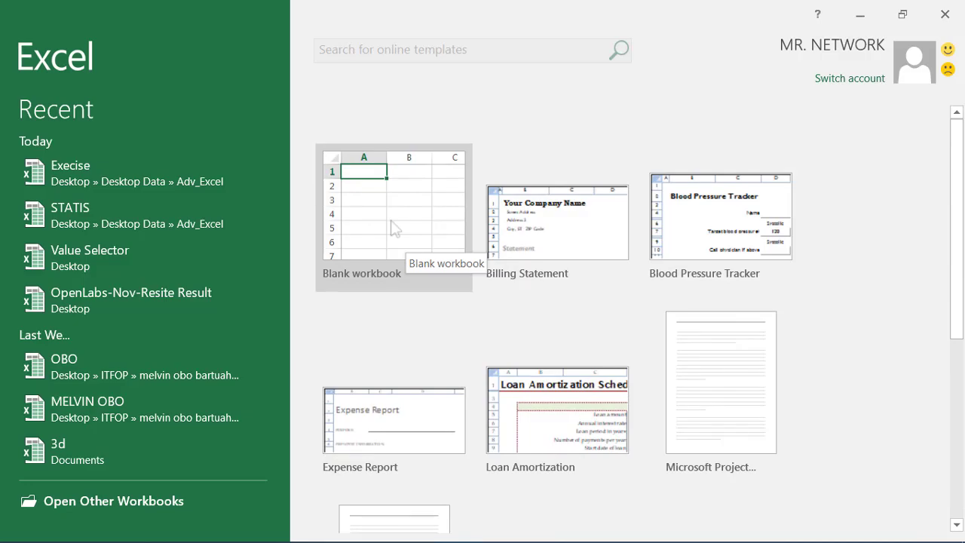
# - Create a new blank workbook
pyautogui.click(393, 229)
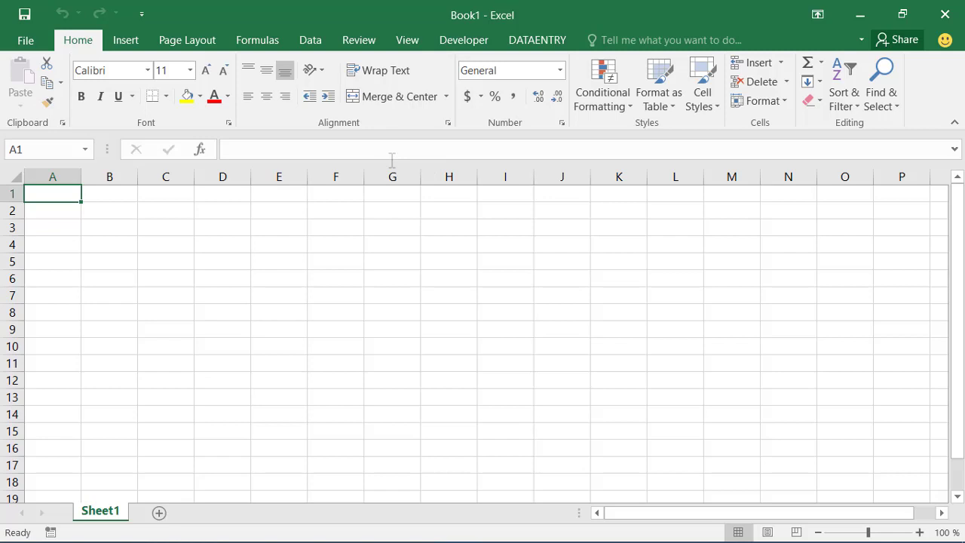
pyautogui.click(334, 237)
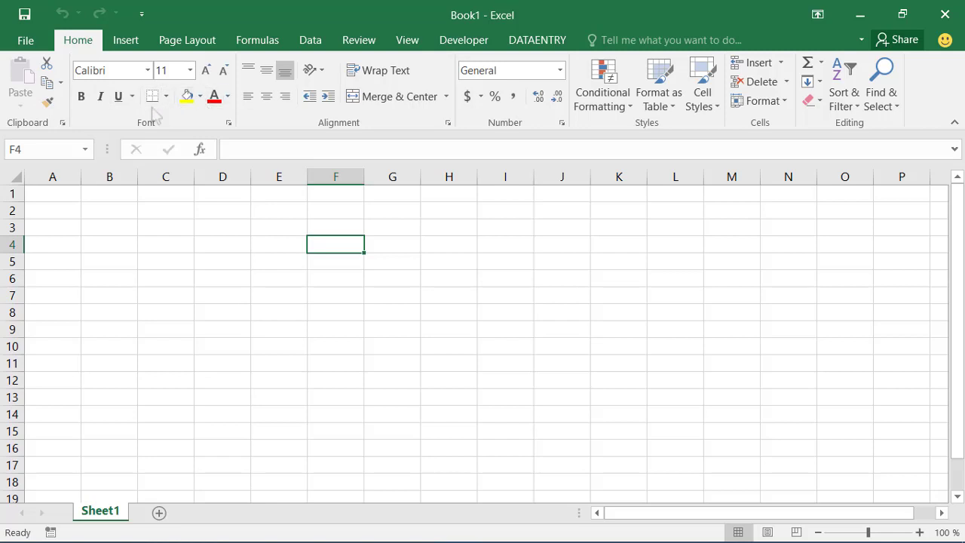
pyautogui.click(130, 250)
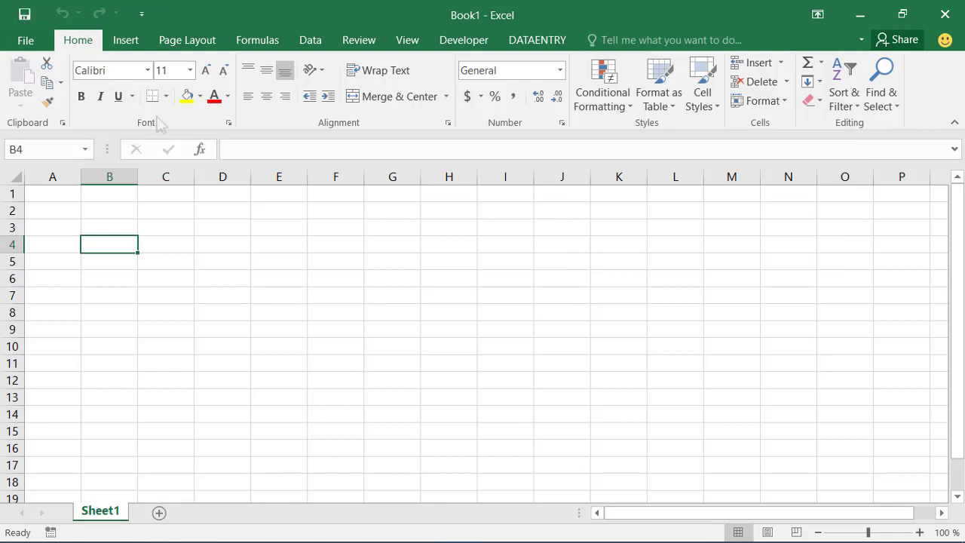
pyautogui.click(254, 149)
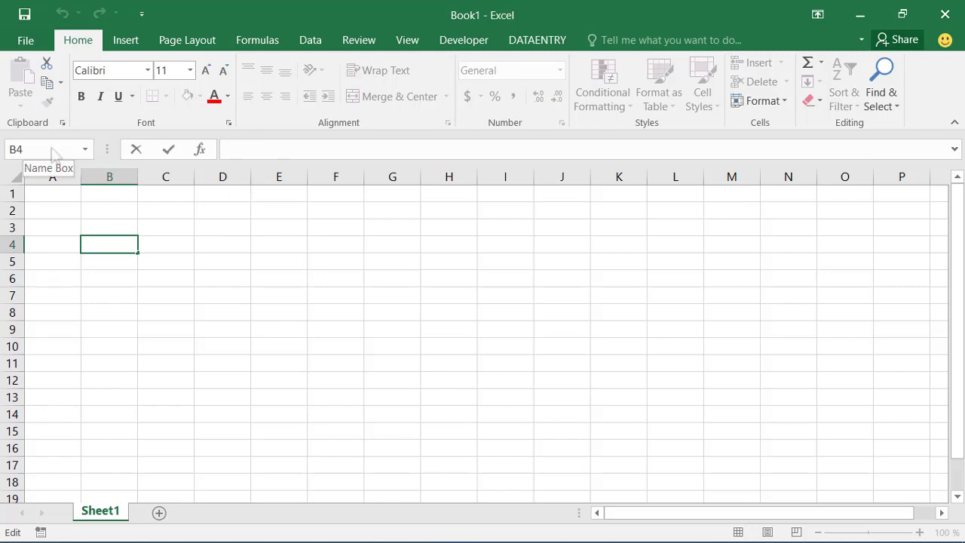
pyautogui.click(184, 285)
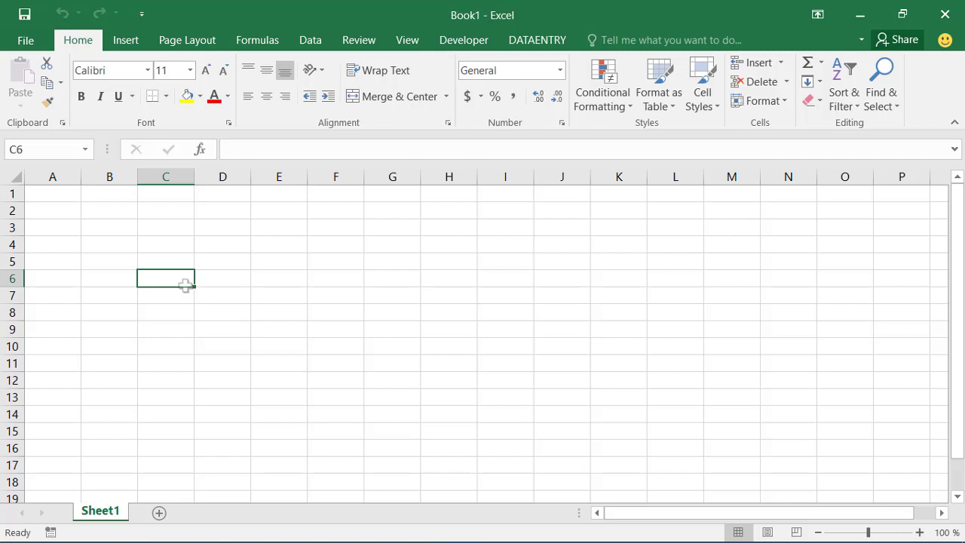
pyautogui.click(271, 265)
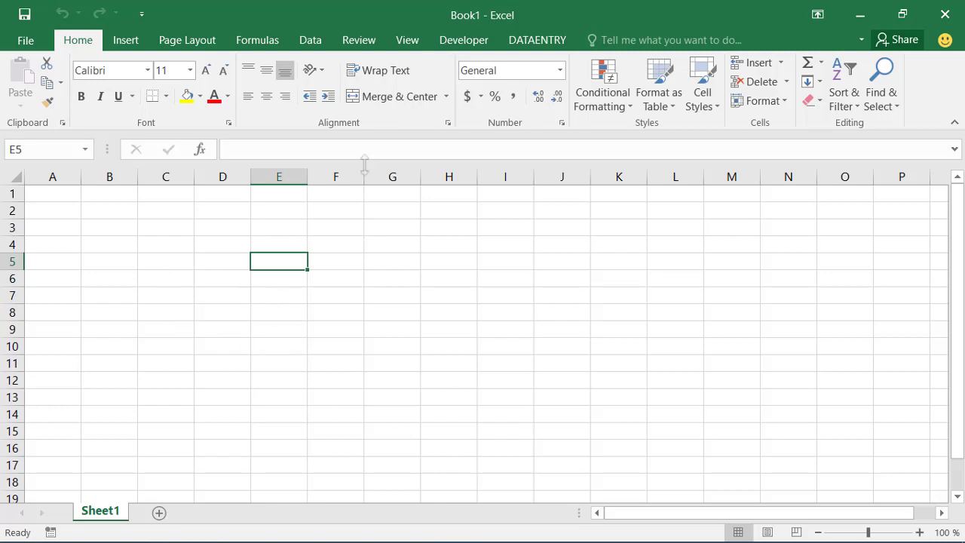
# - Hide the worksheet gridlines and show them again
pyautogui.click(406, 44)
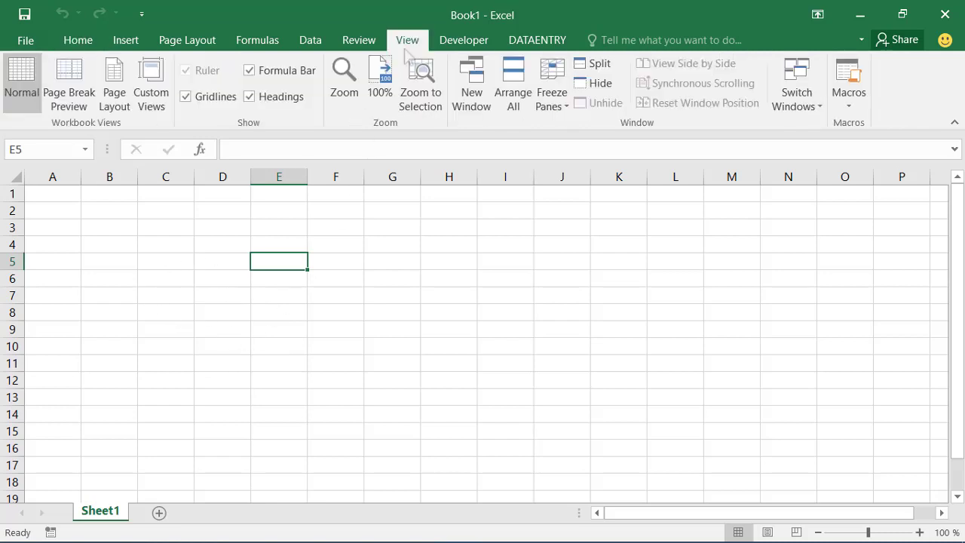
pyautogui.click(188, 100)
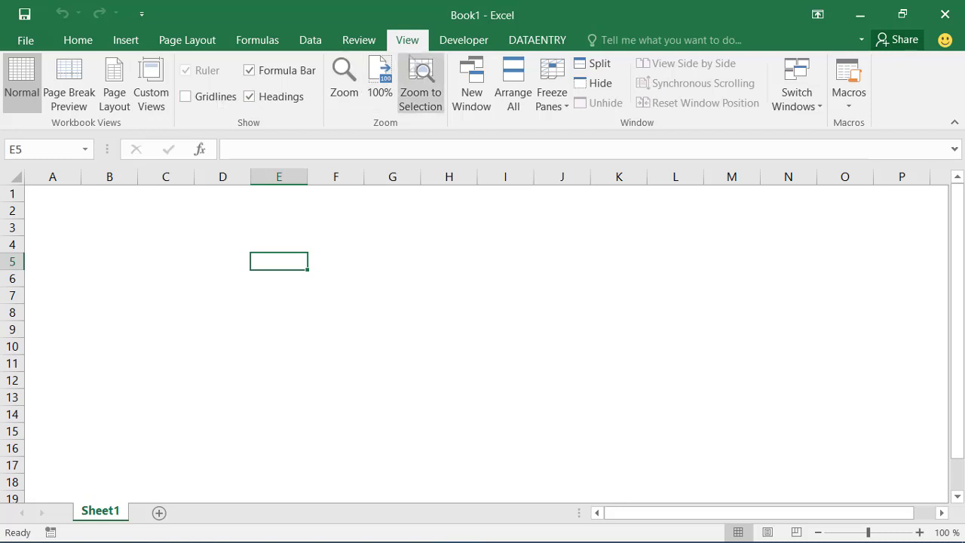
pyautogui.click(187, 98)
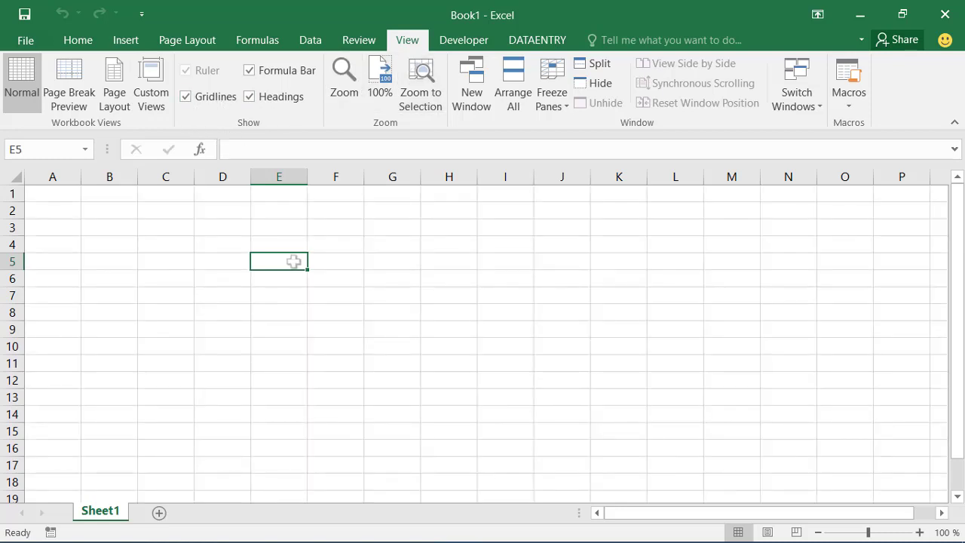
# - Select the entire columns A, B, C and E one after another, finishing on cell I1
pyautogui.click(343, 315)
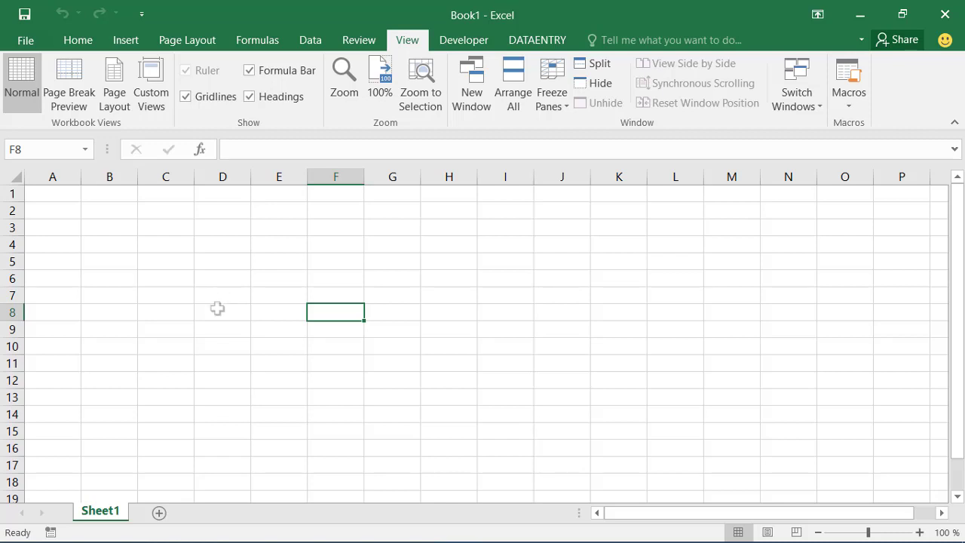
pyautogui.click(216, 317)
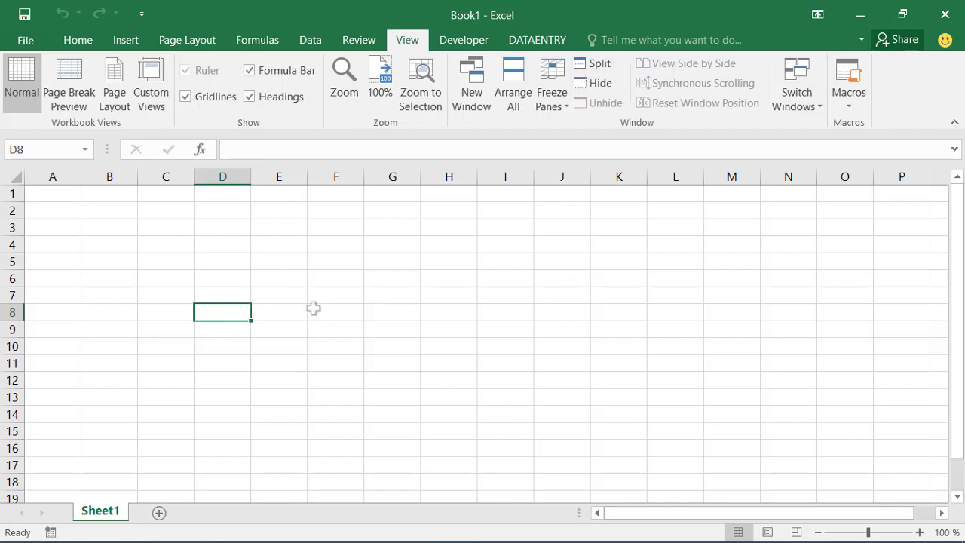
pyautogui.click(63, 175)
pyautogui.click(107, 175)
pyautogui.click(167, 174)
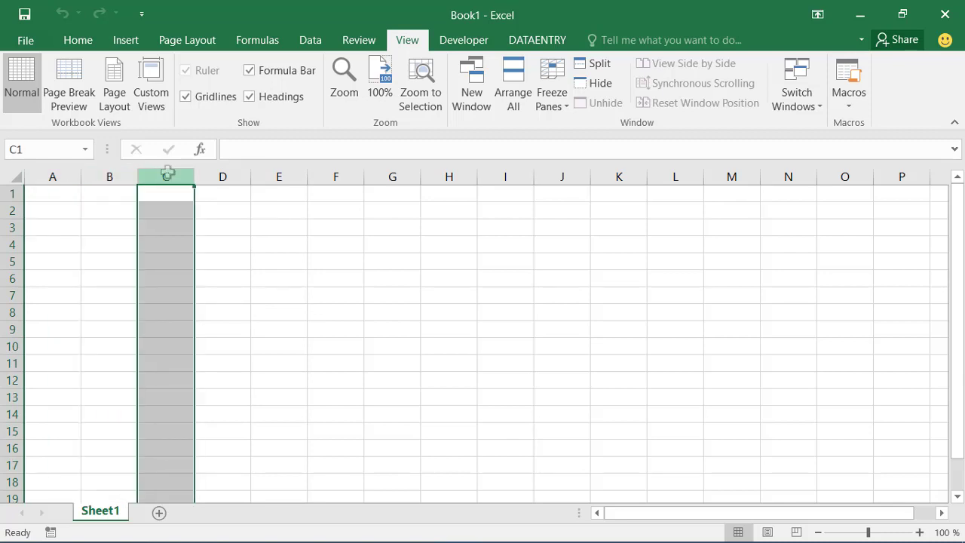
pyautogui.click(278, 174)
pyautogui.click(515, 190)
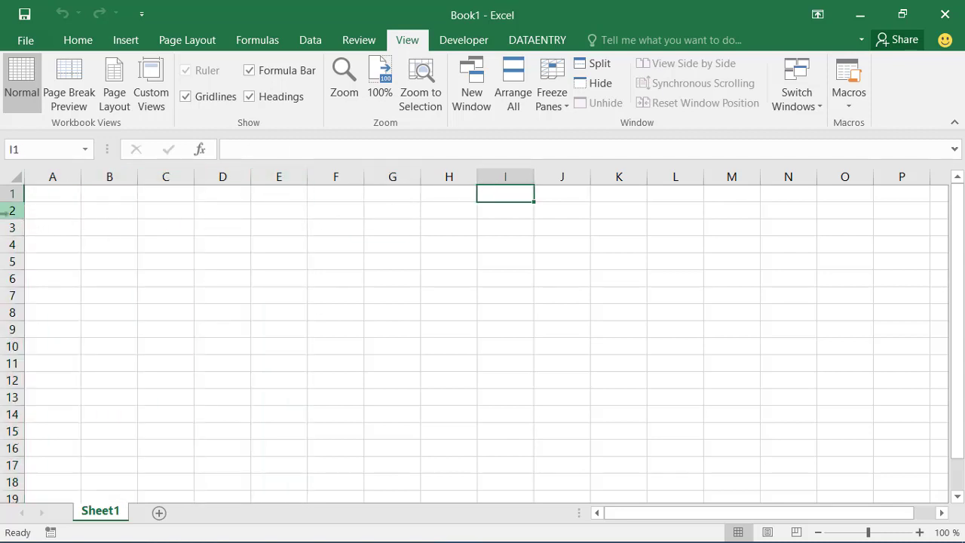
# - Select the entire columns A, B and C, followed by the entire rows 2, 3 and 1, one at a time
pyautogui.click(53, 174)
pyautogui.click(104, 169)
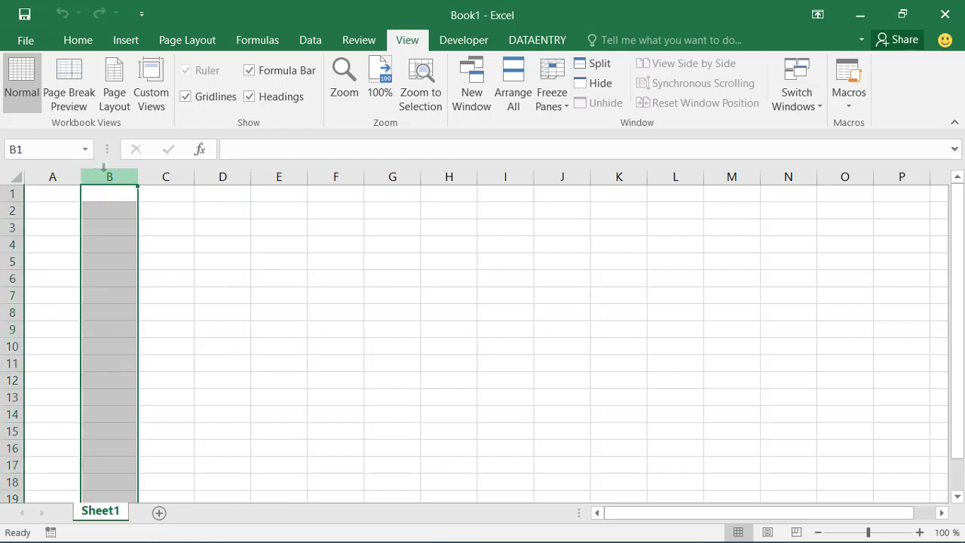
pyautogui.click(165, 175)
pyautogui.click(11, 214)
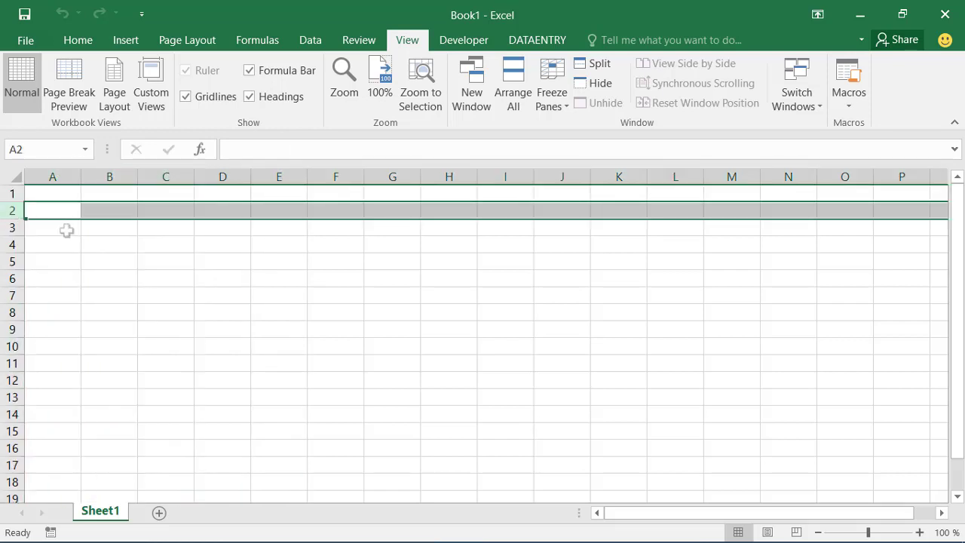
pyautogui.click(12, 226)
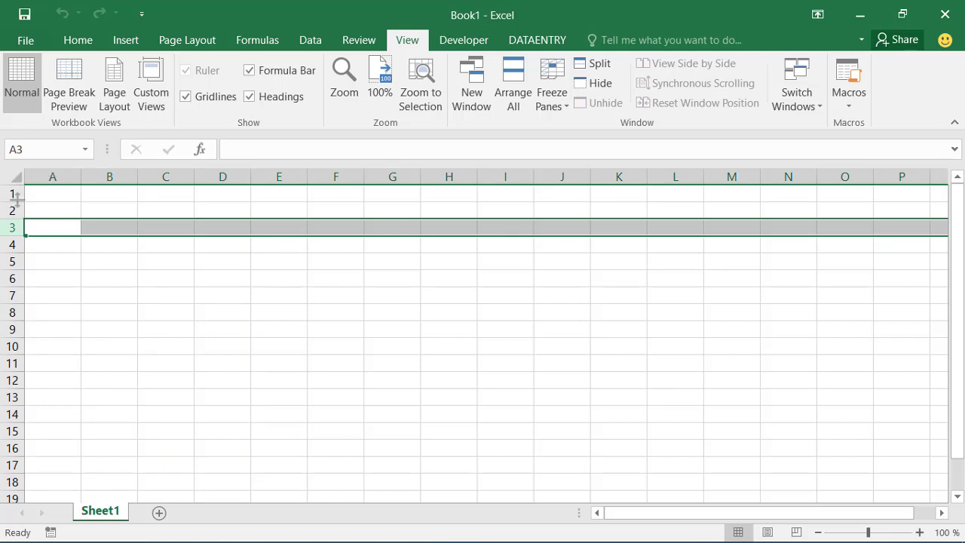
pyautogui.click(14, 194)
pyautogui.click(78, 280)
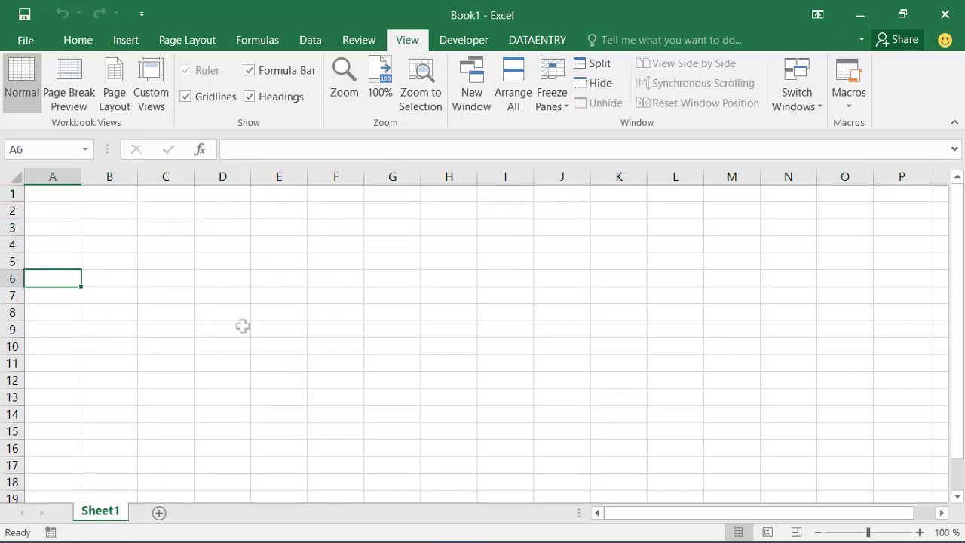
# - Select individual cells across the sheet one at a time, including D6, E7, G8 and I8
pyautogui.click(182, 266)
pyautogui.click(217, 273)
pyautogui.click(257, 295)
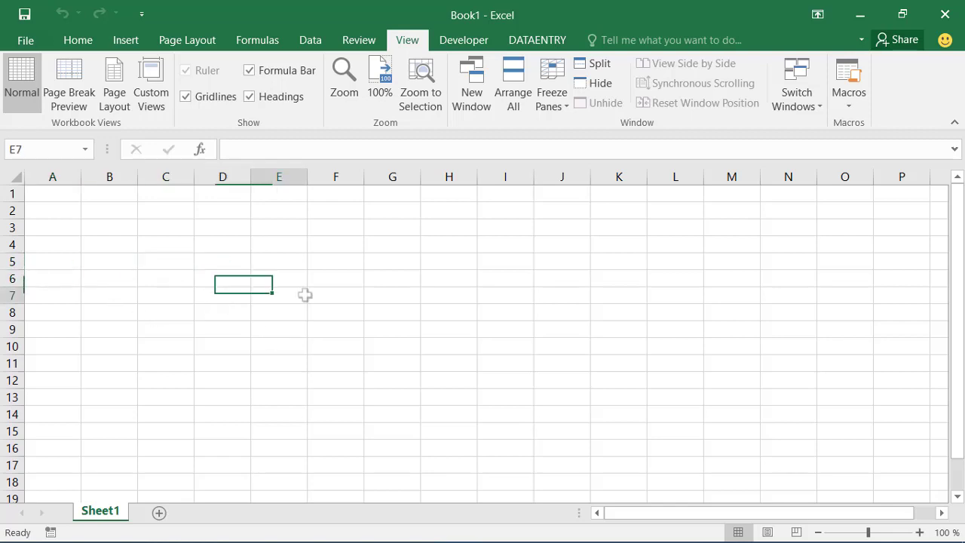
pyautogui.click(383, 291)
pyautogui.click(378, 270)
pyautogui.click(274, 295)
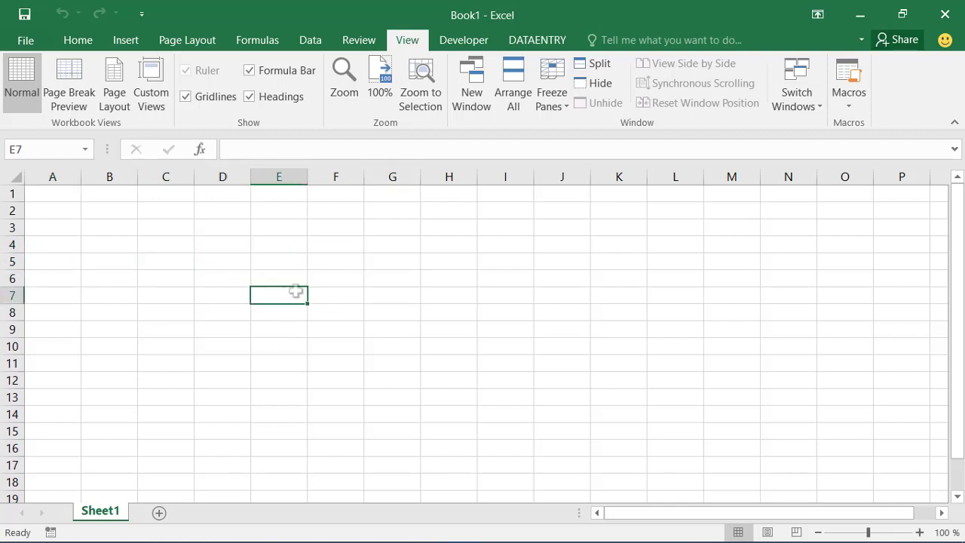
pyautogui.click(391, 310)
pyautogui.click(502, 311)
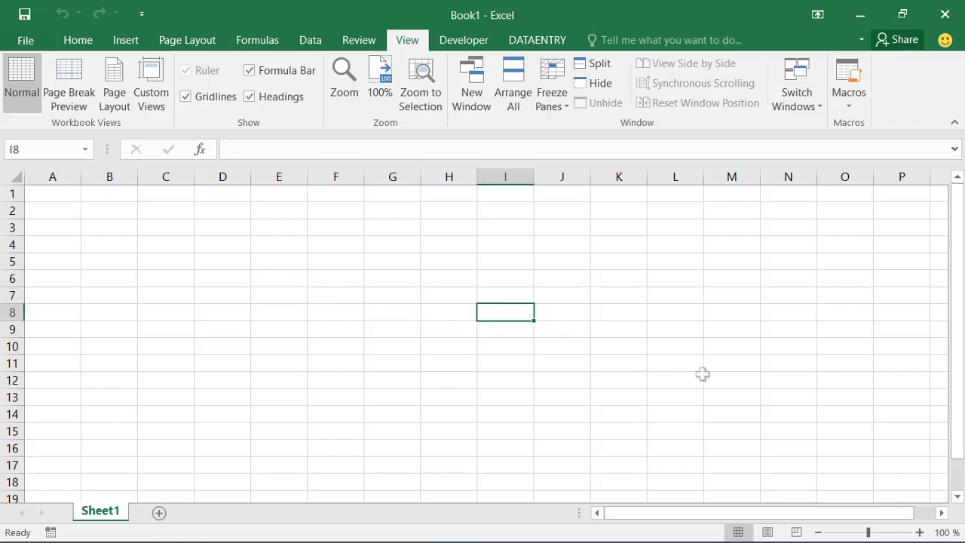
# - Select cells M8 and N10 in turn and check the cell reference of each
pyautogui.click(734, 311)
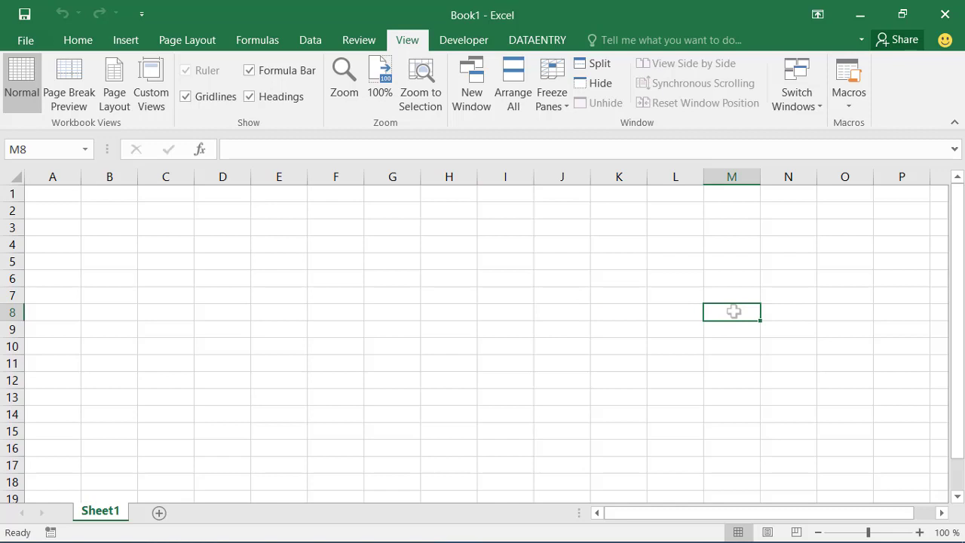
pyautogui.click(46, 154)
pyautogui.click(46, 153)
pyautogui.click(799, 349)
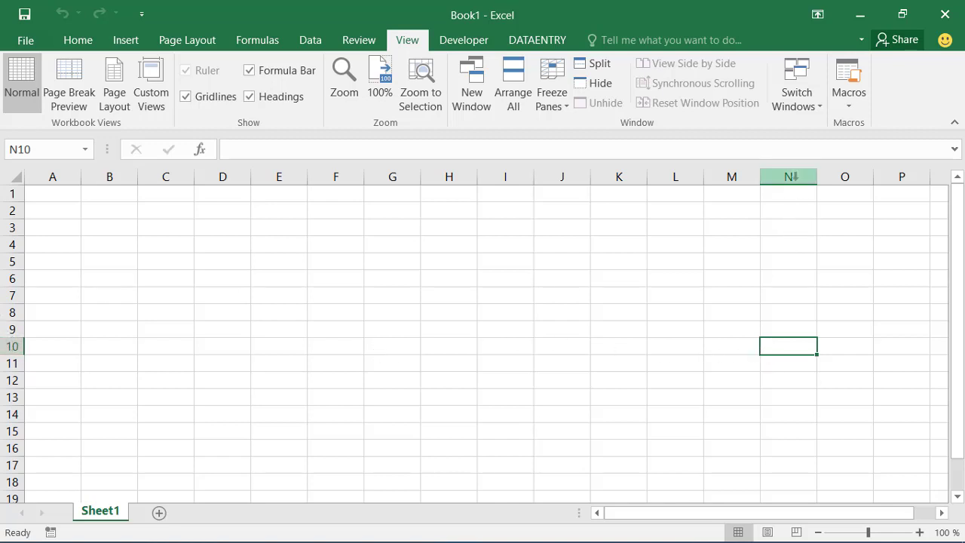
pyautogui.click(51, 147)
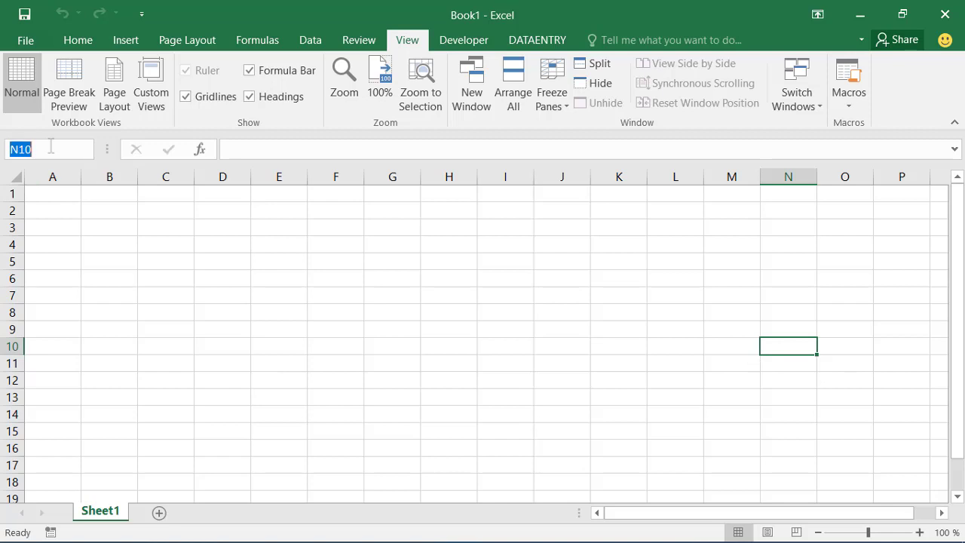
pyautogui.click(224, 347)
pyautogui.click(279, 311)
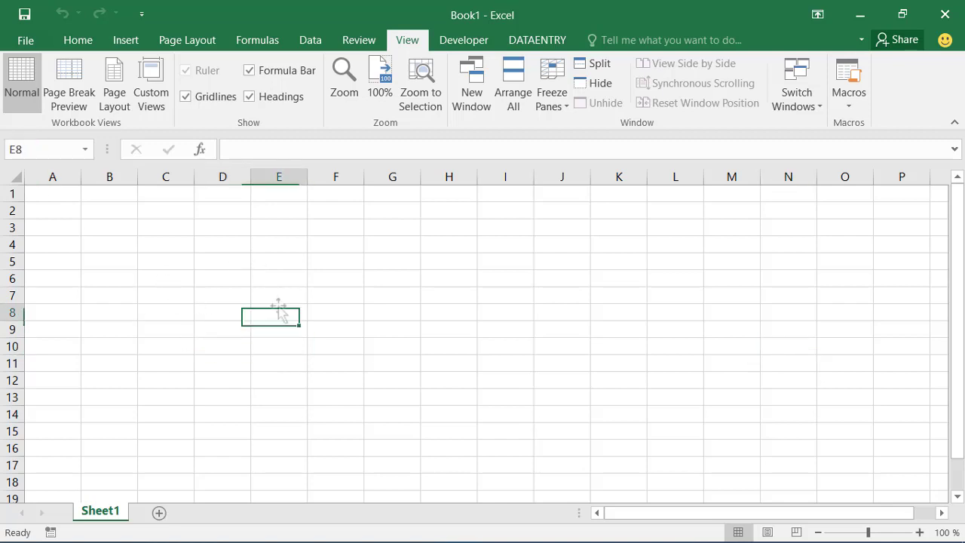
pyautogui.click(390, 362)
# - Enter 30 in cell E8 and 50 in cell F8
pyautogui.doubleClick(279, 307)
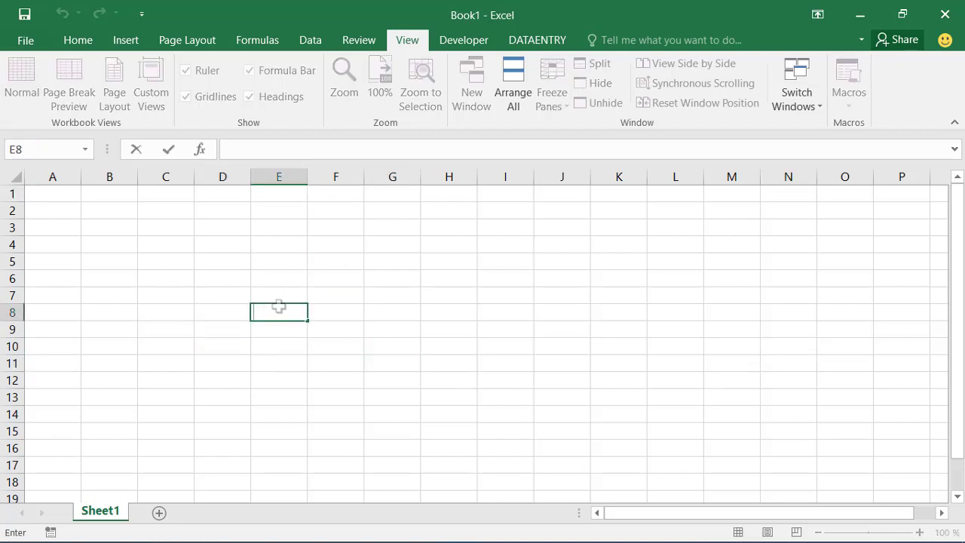
pyautogui.write('30')
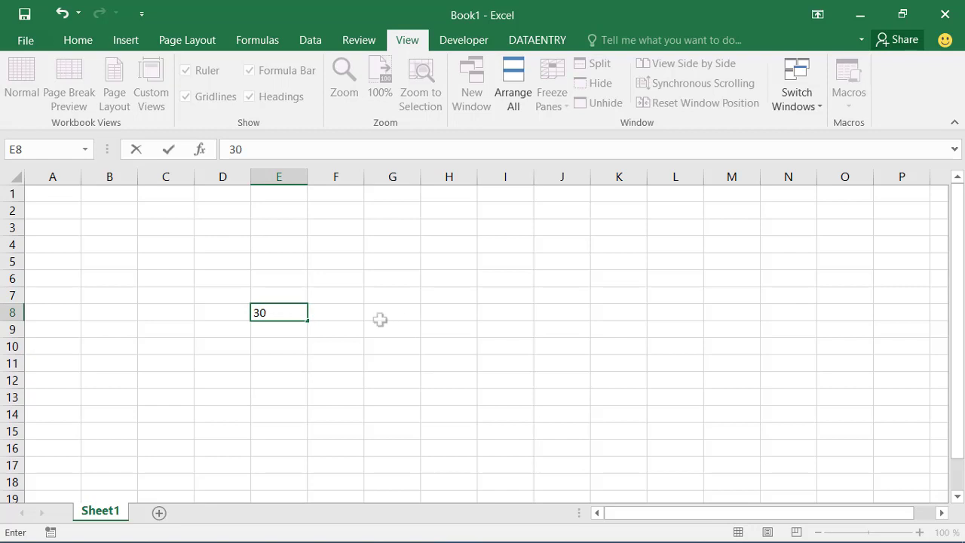
pyautogui.click(351, 320)
pyautogui.write('0')
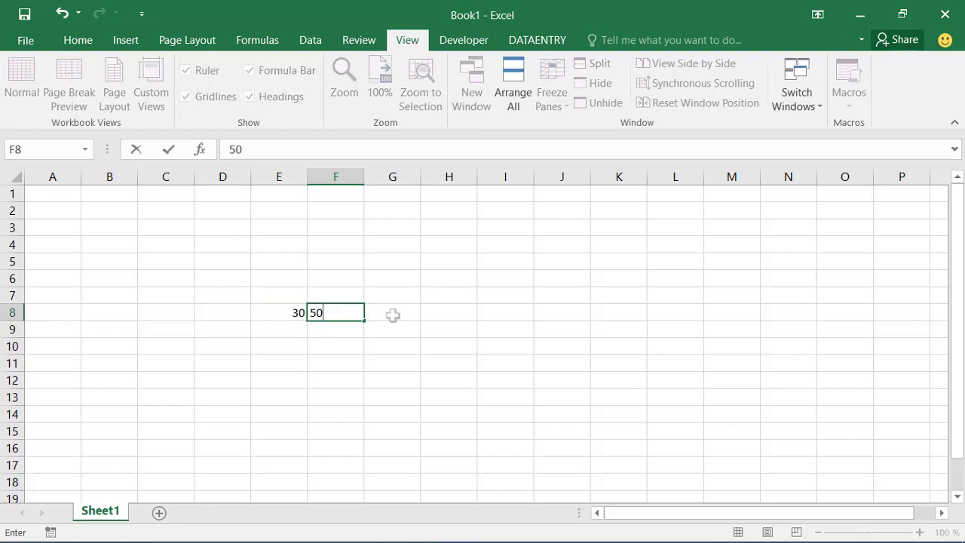
# - Enter the formula =E8+F8 in cell G8 to add the two numbers beside it
pyautogui.click(393, 314)
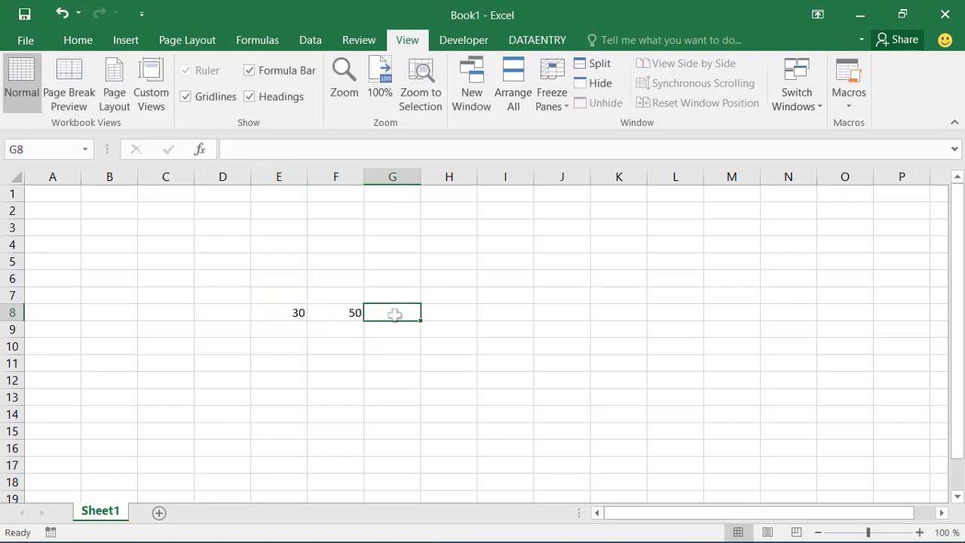
pyautogui.write('=')
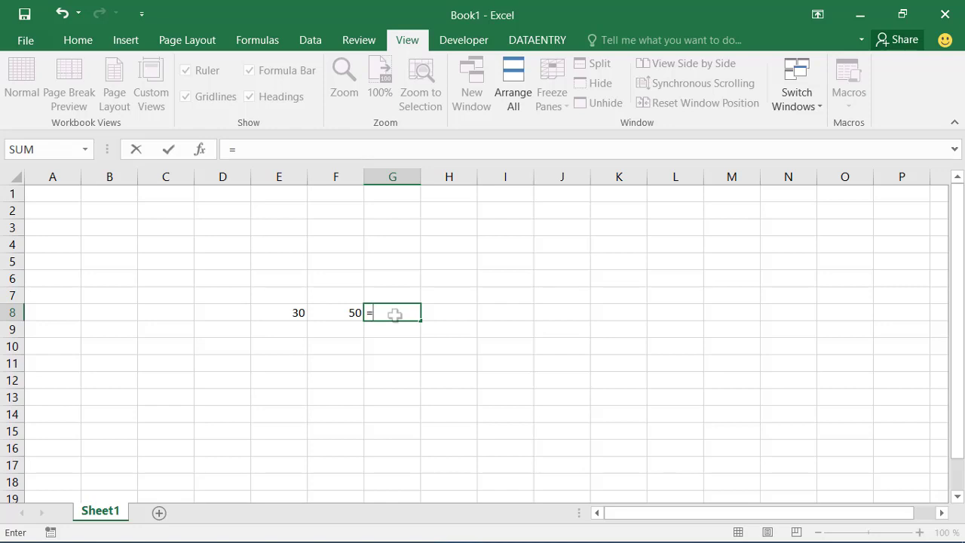
pyautogui.click(258, 314)
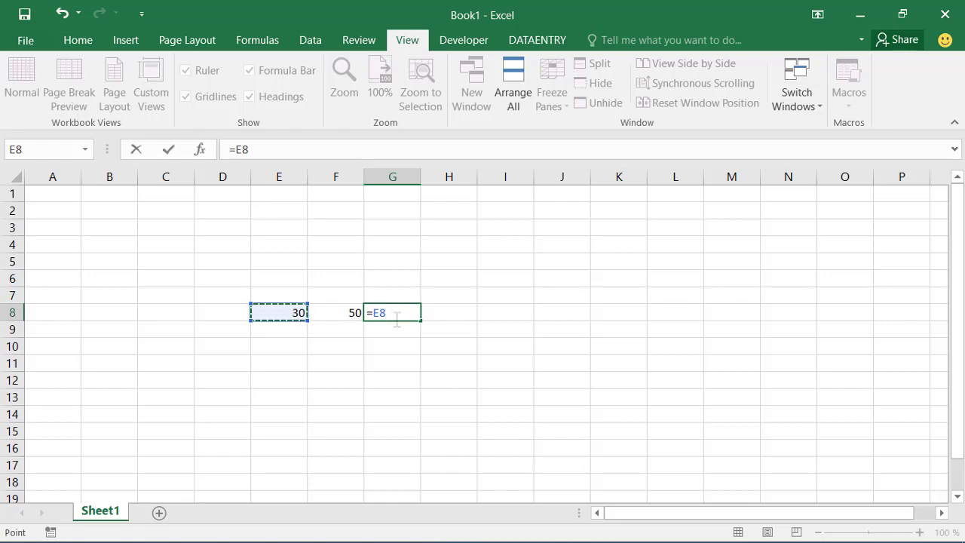
pyautogui.write('+')
pyautogui.click(347, 315)
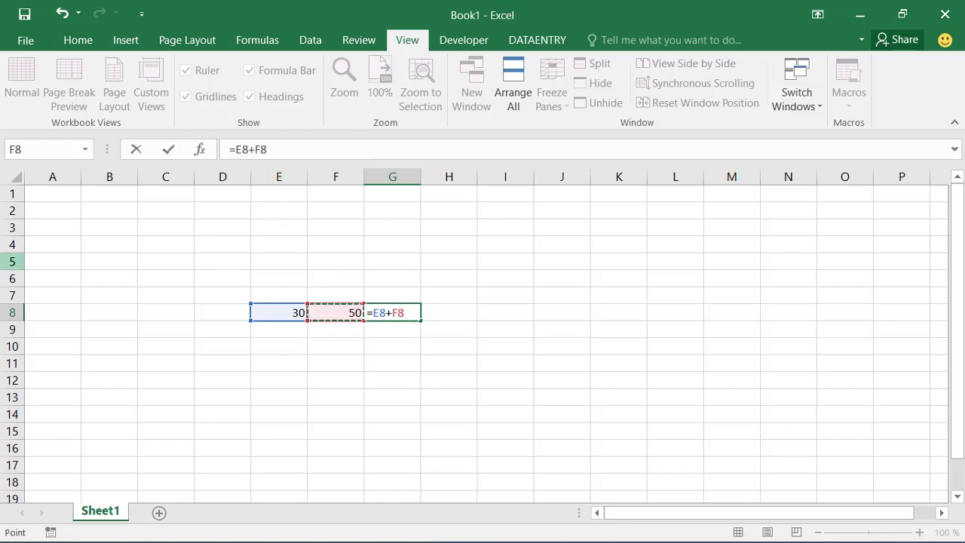
pyautogui.press('Return')
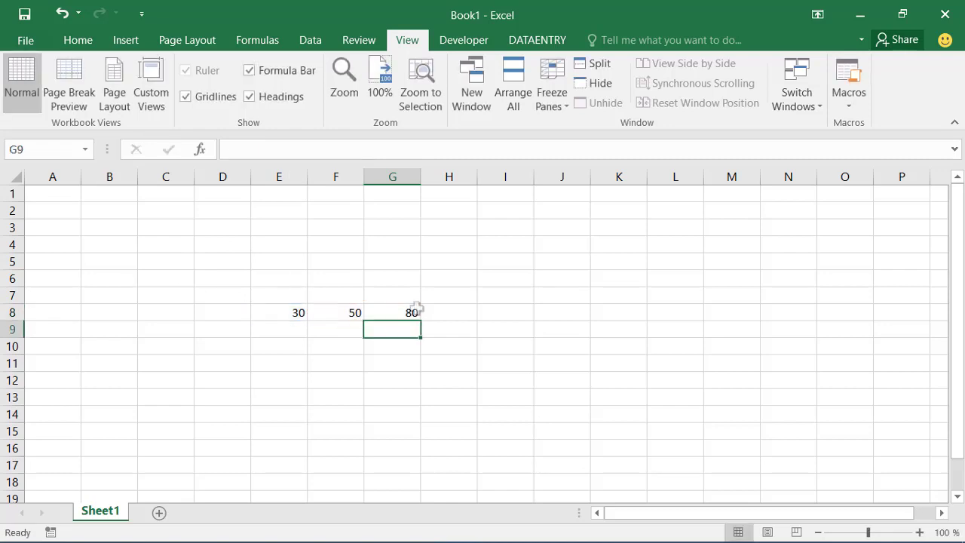
# - Clear the contents of cells G8, F8 and E8
pyautogui.click(408, 310)
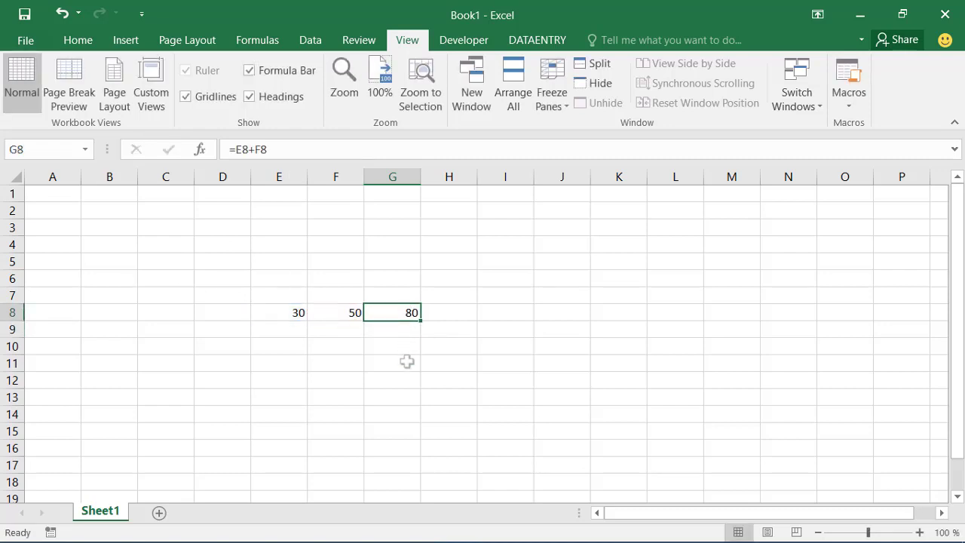
pyautogui.press('BackSpace')
pyautogui.click(349, 313)
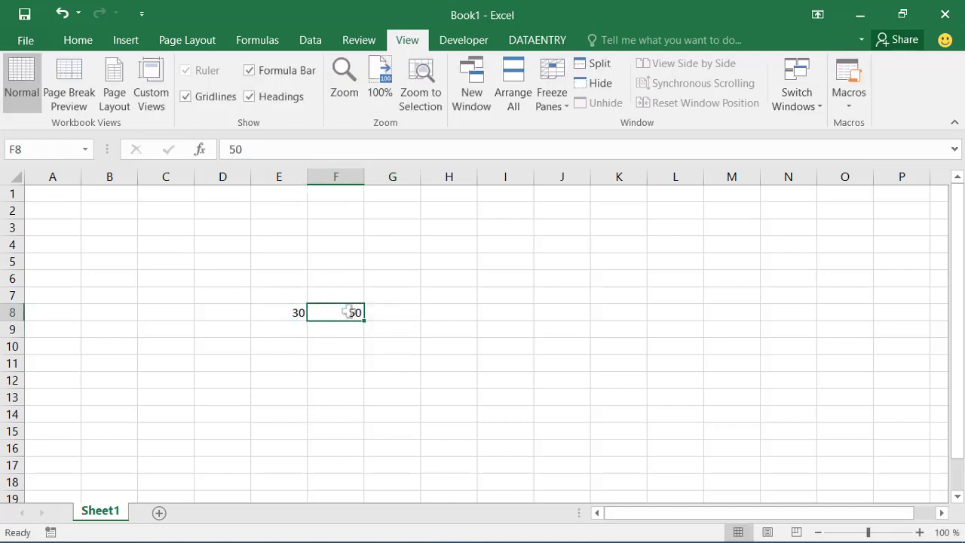
pyautogui.press('BackSpace')
pyautogui.click(299, 312)
pyautogui.press('BackSpace')
pyautogui.click(302, 374)
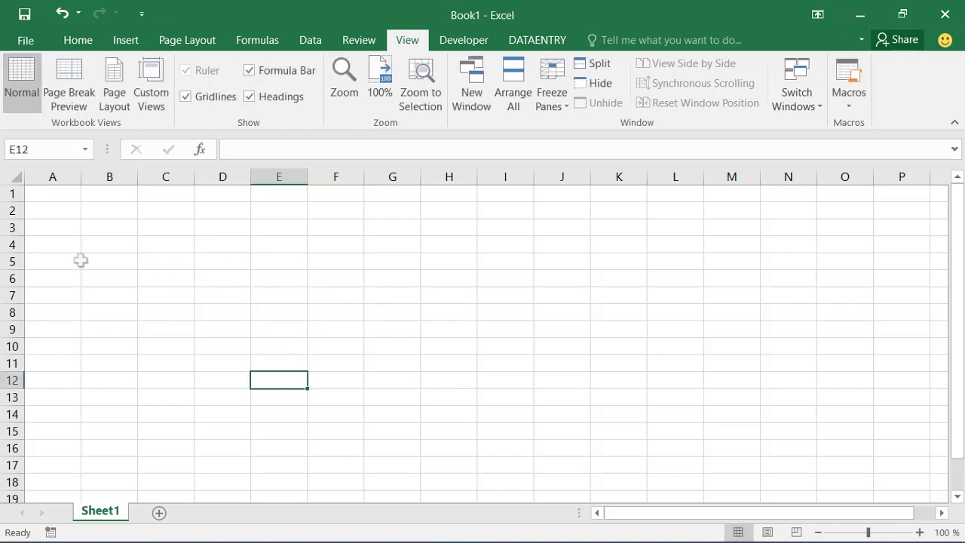
pyautogui.click(169, 261)
pyautogui.click(103, 242)
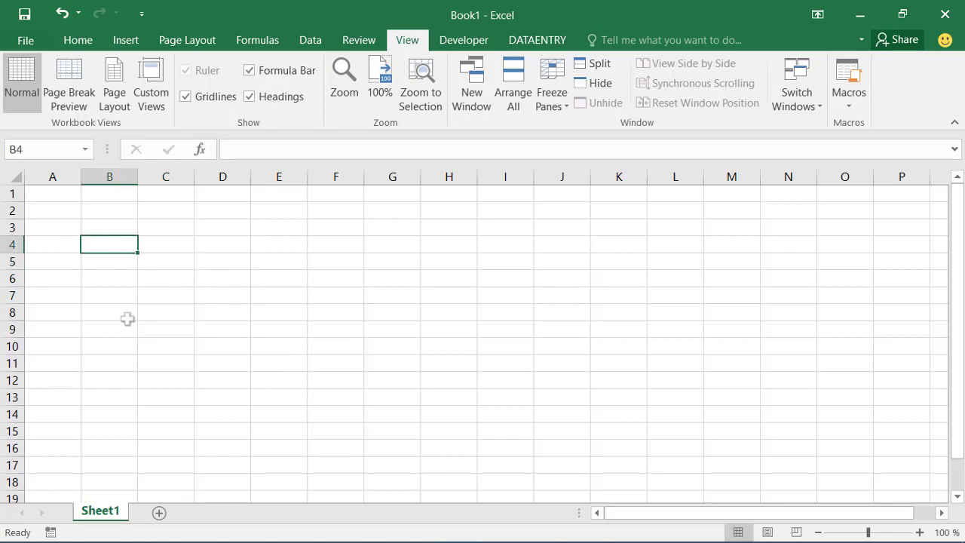
pyautogui.click(271, 328)
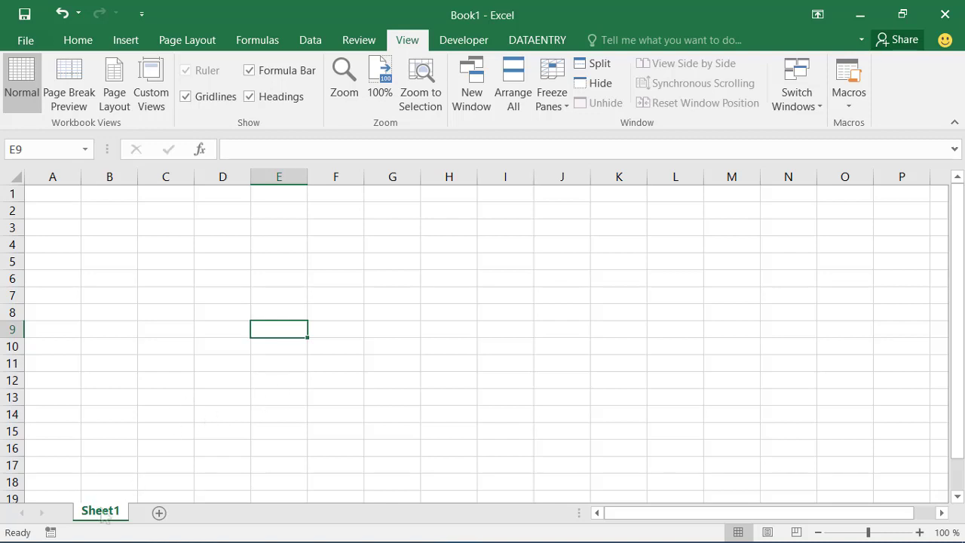
pyautogui.click(373, 336)
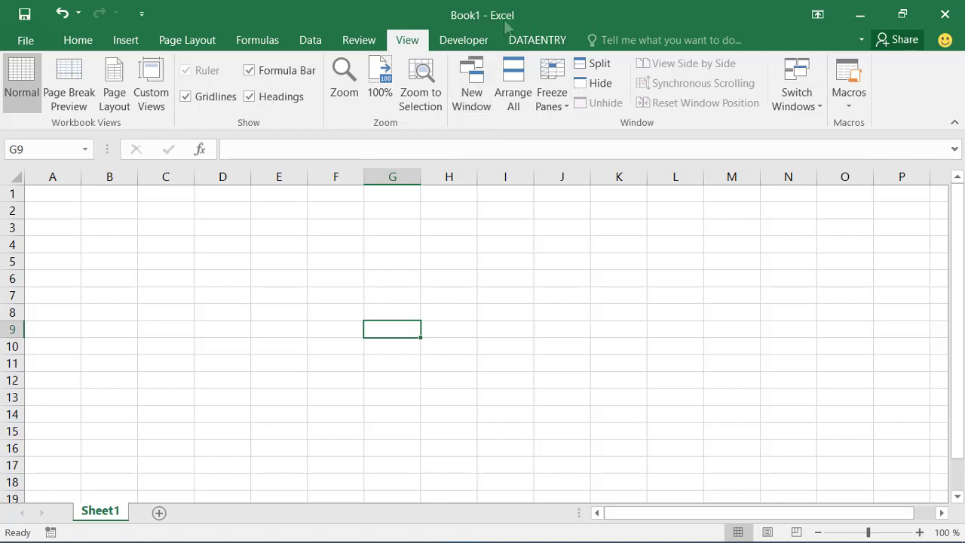
pyautogui.click(355, 364)
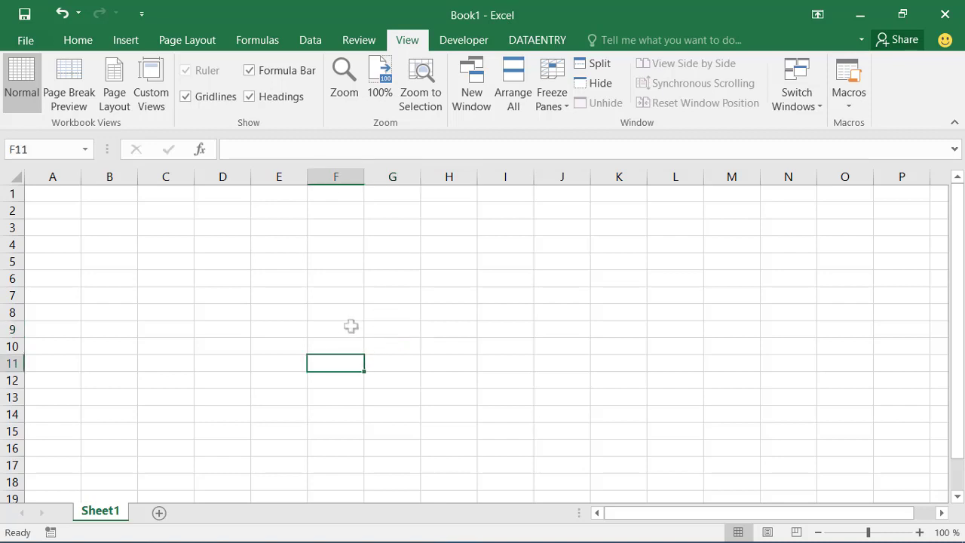
pyautogui.click(351, 326)
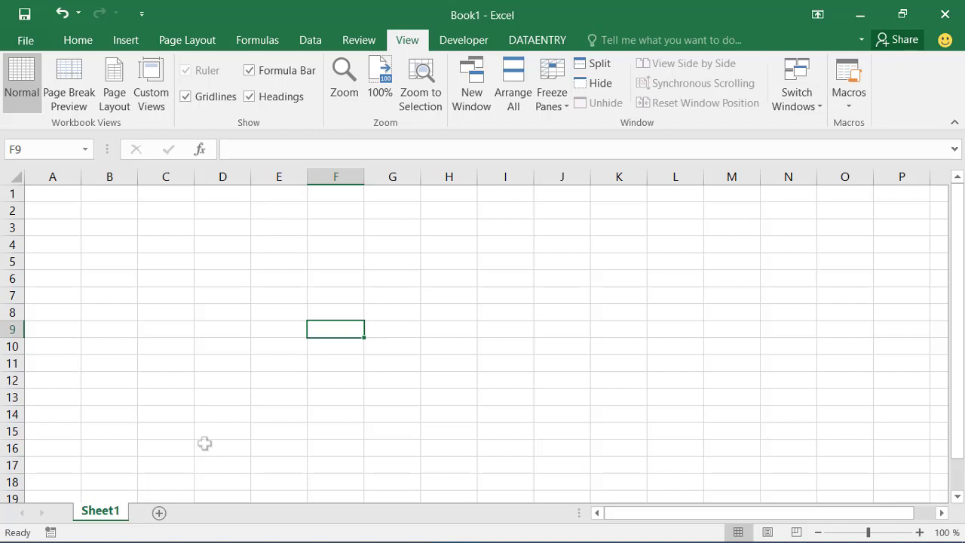
# - Add three new worksheets, Sheet2, Sheet3 and Sheet4, after Sheet1
pyautogui.click(159, 514)
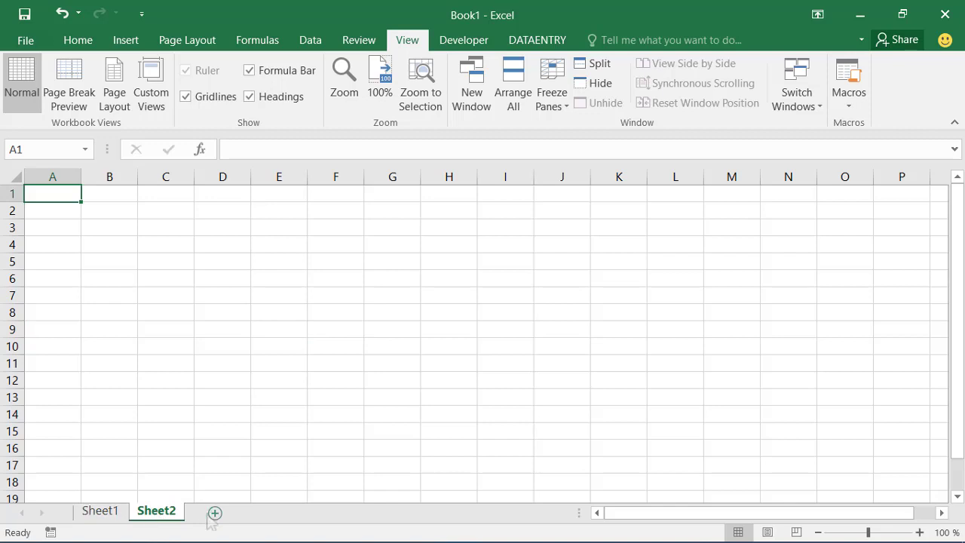
pyautogui.click(214, 514)
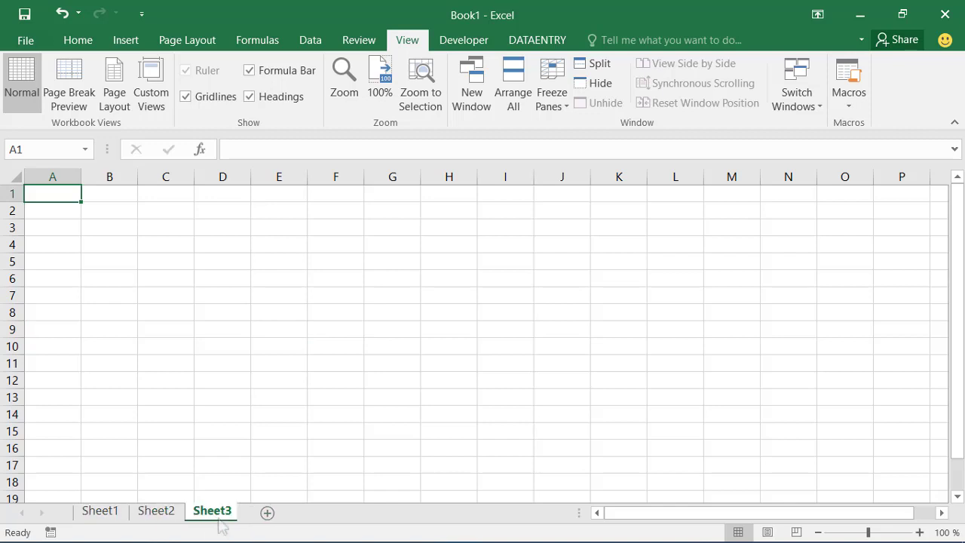
pyautogui.click(271, 513)
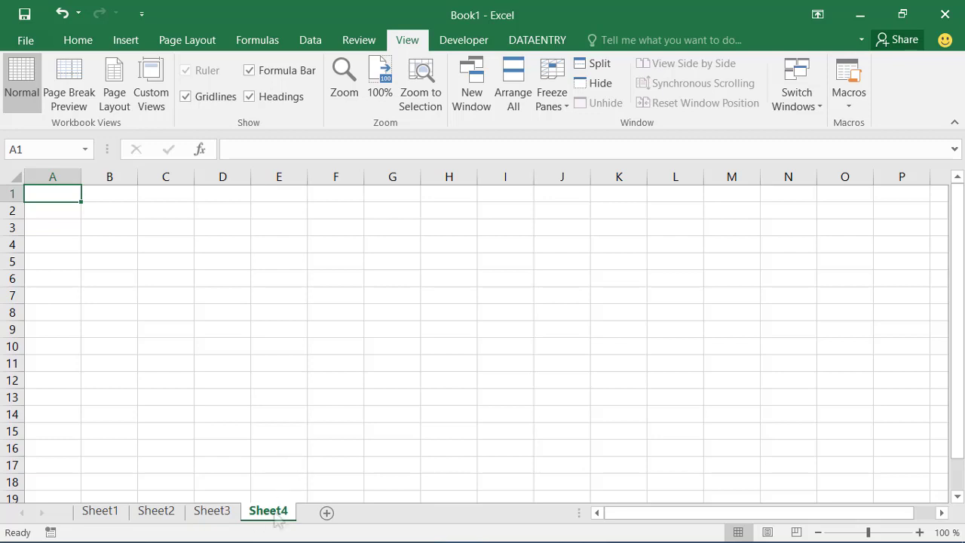
# - Delete the worksheet Sheet4 and select cell A1 of Sheet3
pyautogui.rightClick(277, 519)
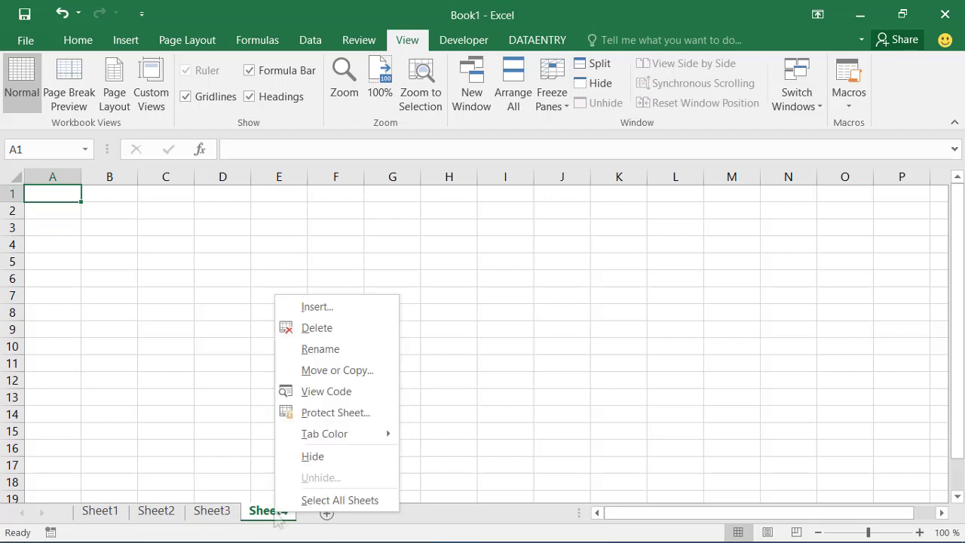
pyautogui.click(339, 345)
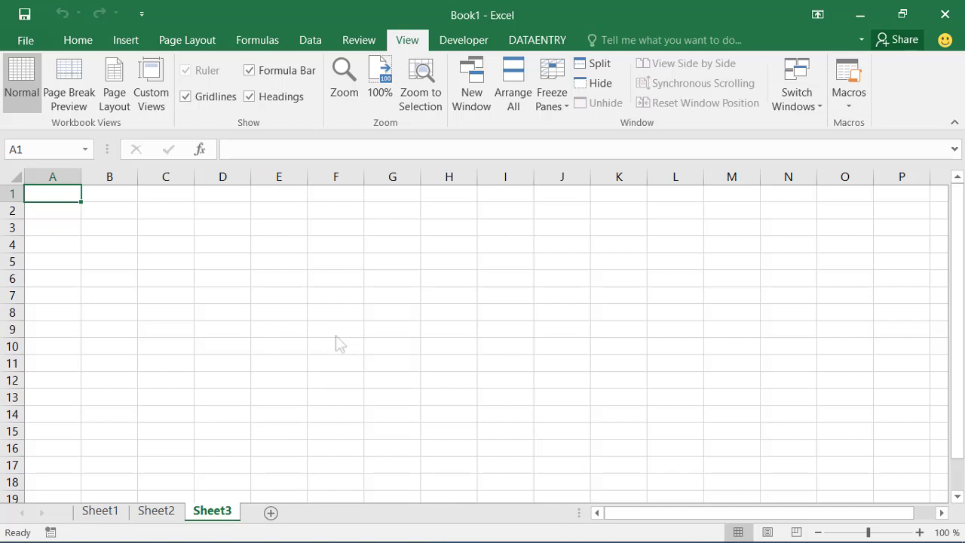
pyautogui.click(336, 331)
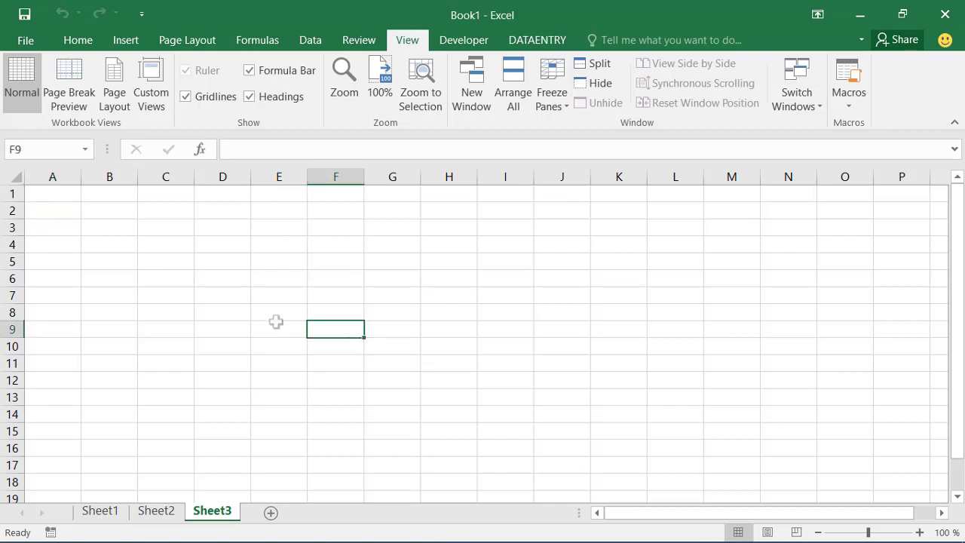
pyautogui.click(72, 195)
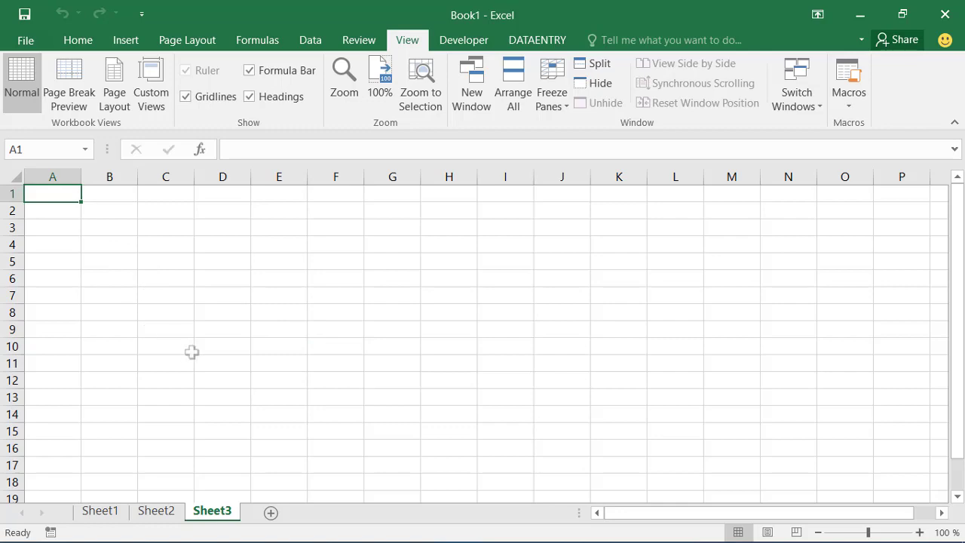
# - Switch to the Word outline, go through the statistical functions from SUM to MODE and Logical Function (If), and return to the Excel workbook
pyautogui.hotkey('alt', 'Tab')
pyautogui.press('Tab')
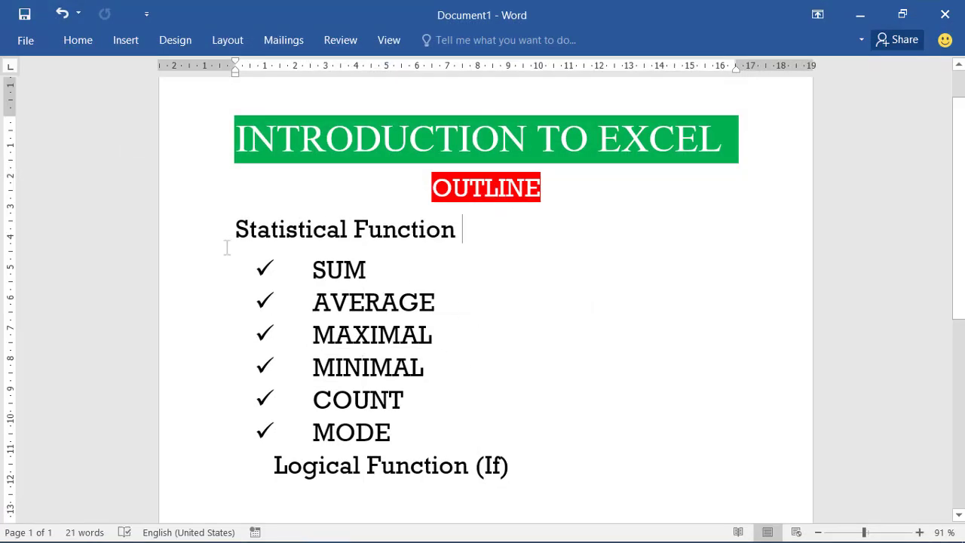
pyautogui.click(371, 270)
pyautogui.click(446, 301)
pyautogui.click(439, 333)
pyautogui.click(428, 368)
pyautogui.click(410, 401)
pyautogui.click(400, 431)
pyautogui.click(517, 463)
pyautogui.hotkey('alt', 'Tab')
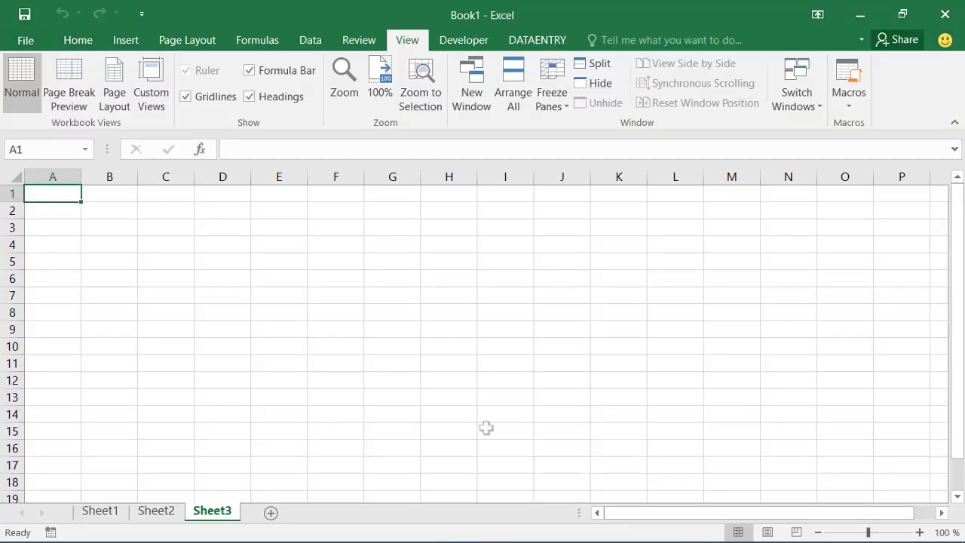
pyautogui.click(380, 347)
pyautogui.click(54, 197)
pyautogui.click(95, 241)
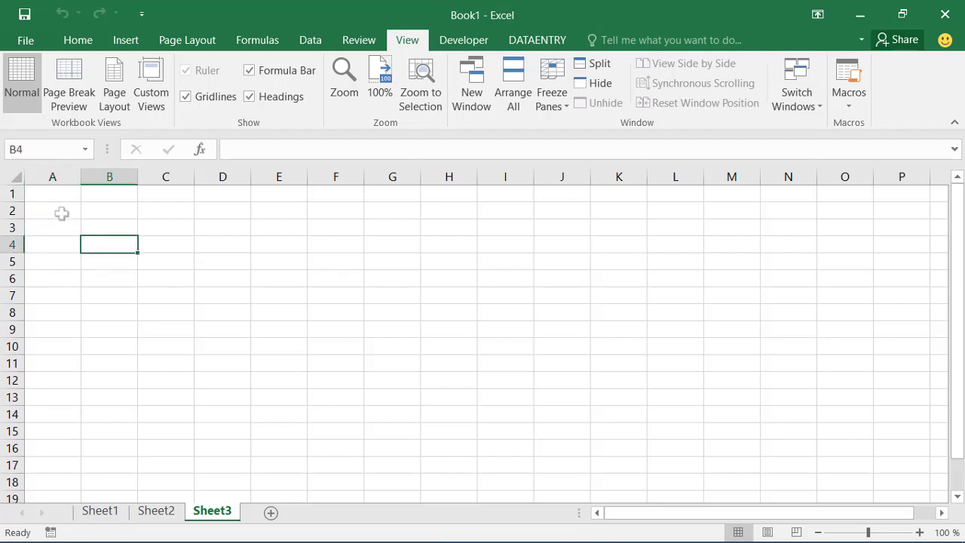
pyautogui.click(61, 214)
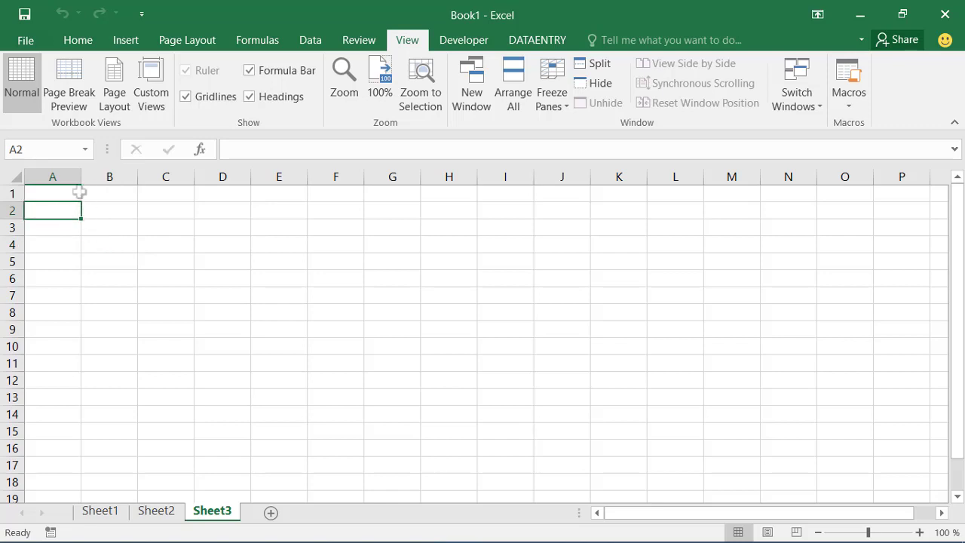
pyautogui.click(79, 193)
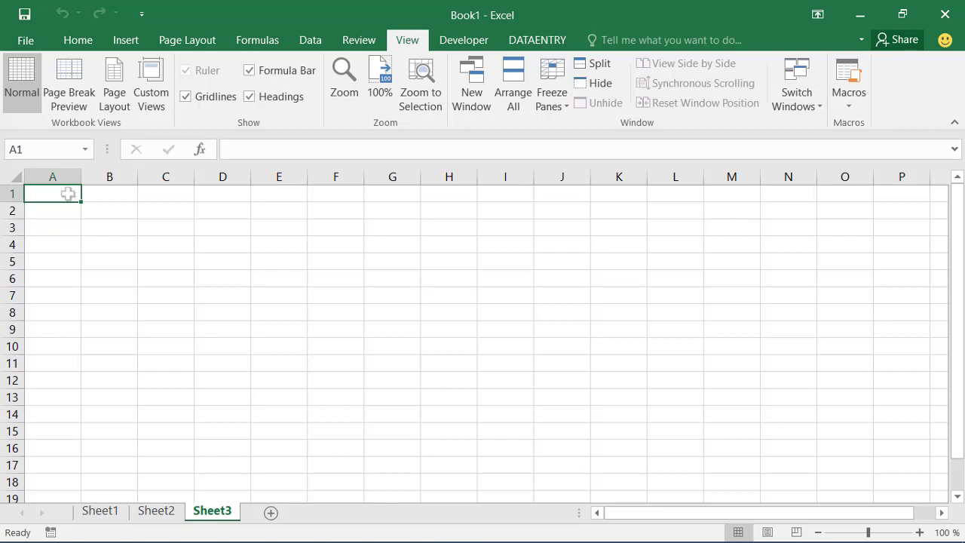
pyautogui.click(96, 205)
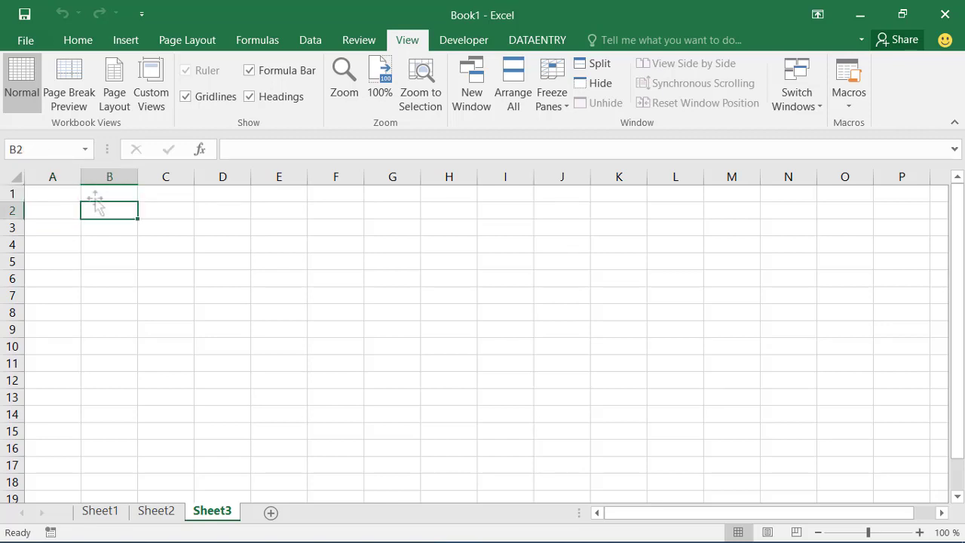
# - Enter the title MORRISON ACADEMY in cell A1 of Sheet3
pyautogui.click(76, 193)
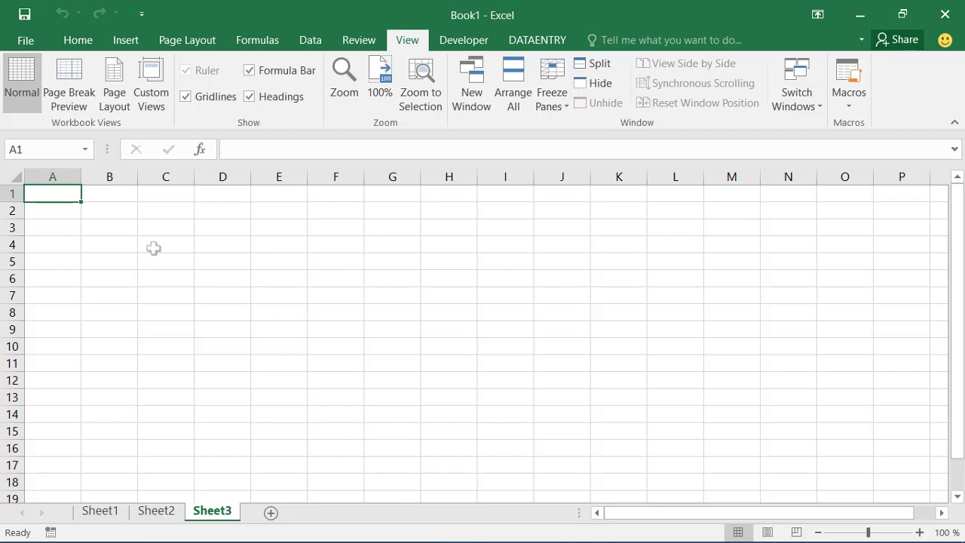
pyautogui.write('MORRISON')
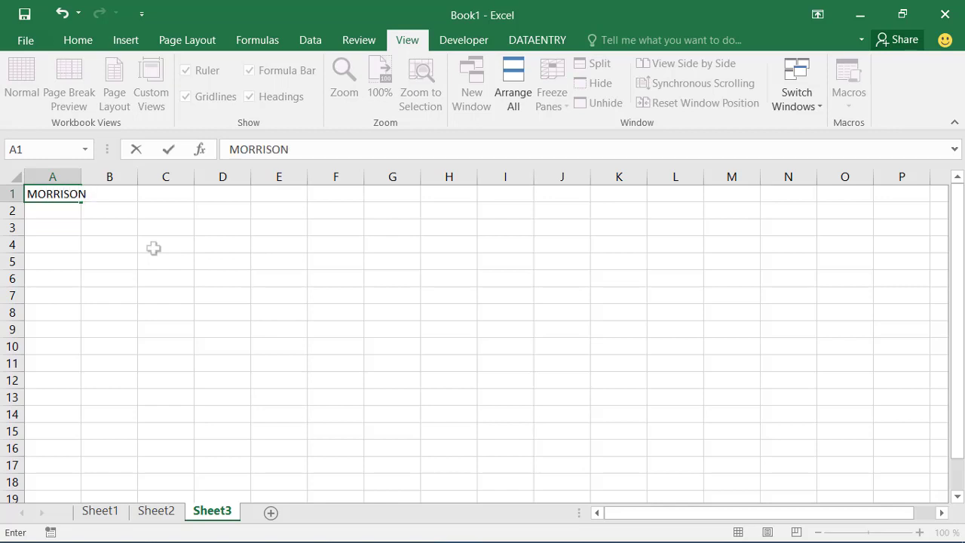
pyautogui.write(' ACADEMY')
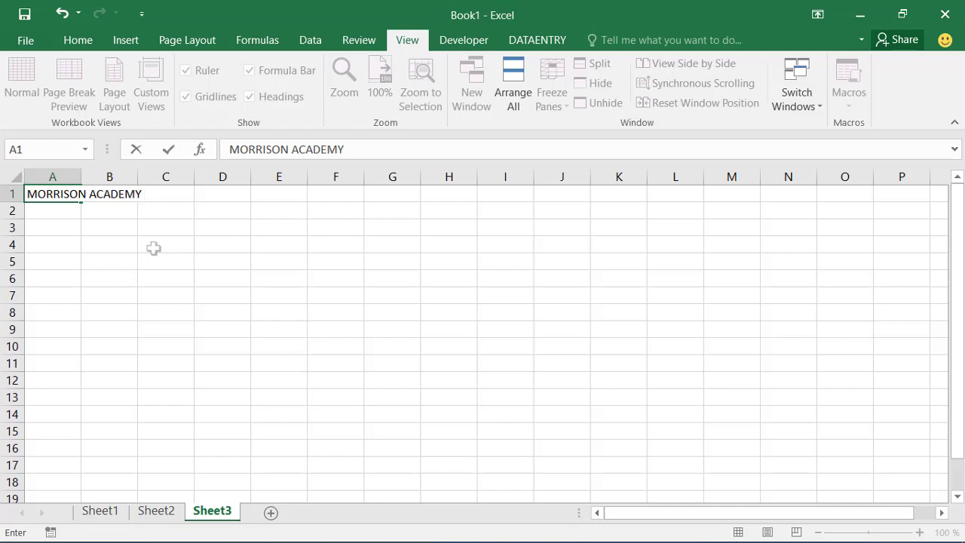
pyautogui.click(196, 326)
# - Compare the contents of cells A1 and B1 to check which cell holds the title text
pyautogui.click(52, 195)
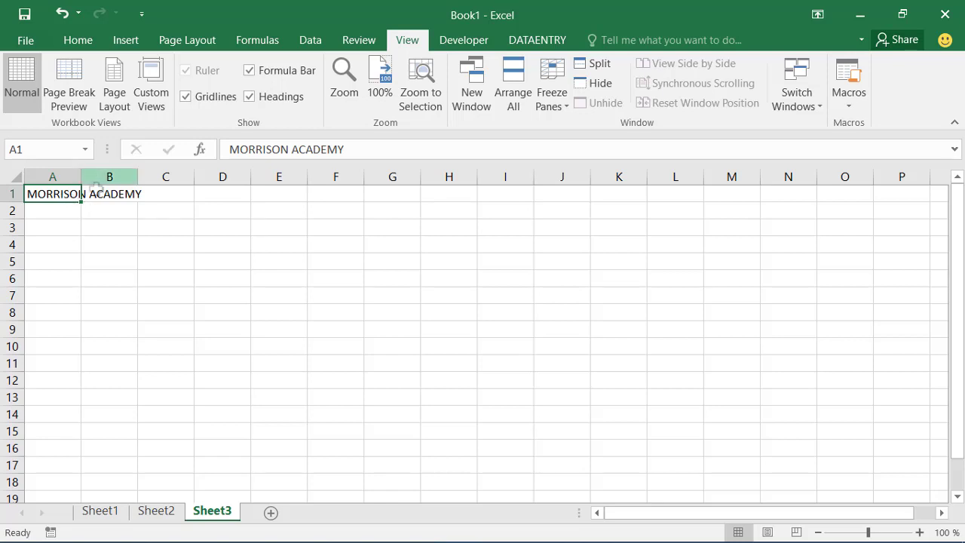
pyautogui.click(116, 259)
pyautogui.click(103, 193)
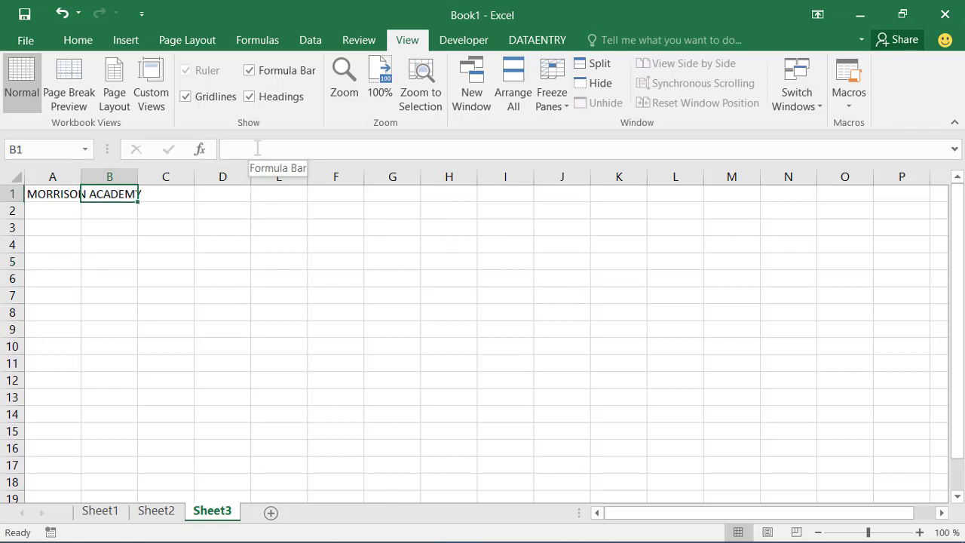
pyautogui.click(54, 193)
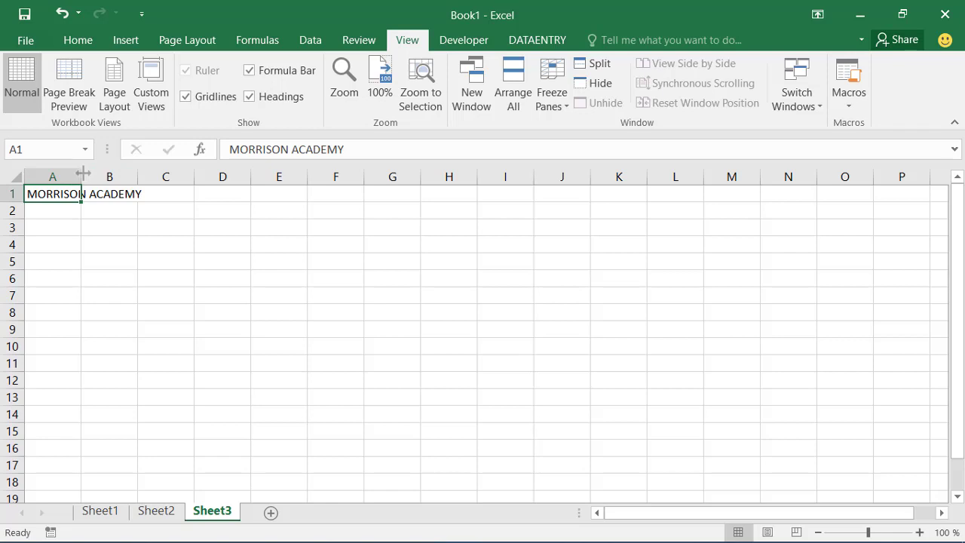
# - Widen column A so the title fits inside it, and narrow the column back to its original width
pyautogui.moveTo(81, 175); pyautogui.dragTo(166, 181)
pyautogui.click(47, 243)
pyautogui.click(70, 188)
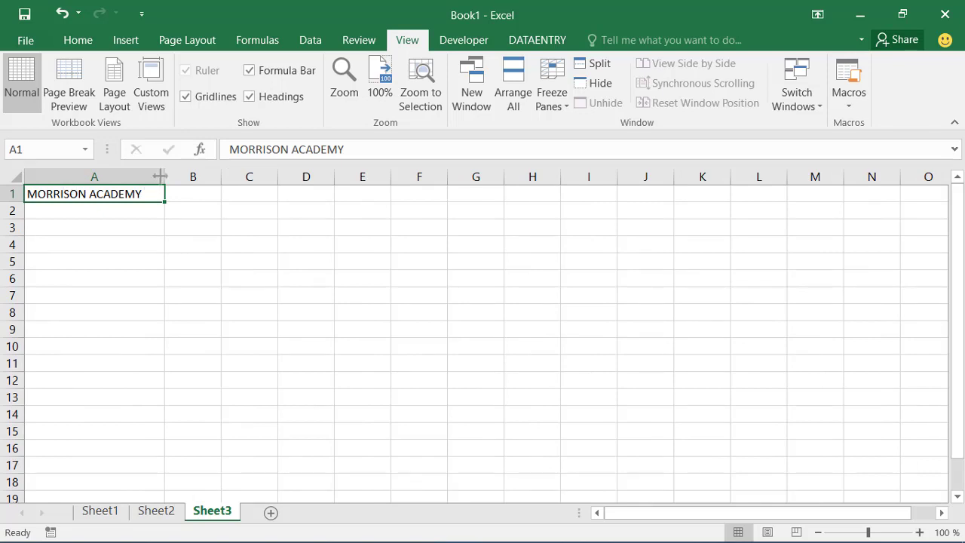
pyautogui.moveTo(160, 176); pyautogui.dragTo(80, 181)
pyautogui.click(52, 261)
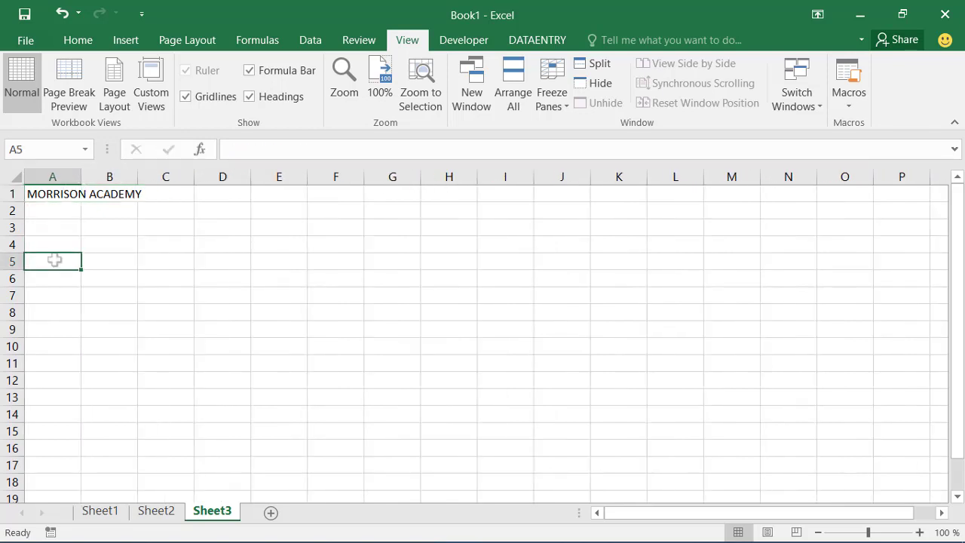
pyautogui.click(56, 194)
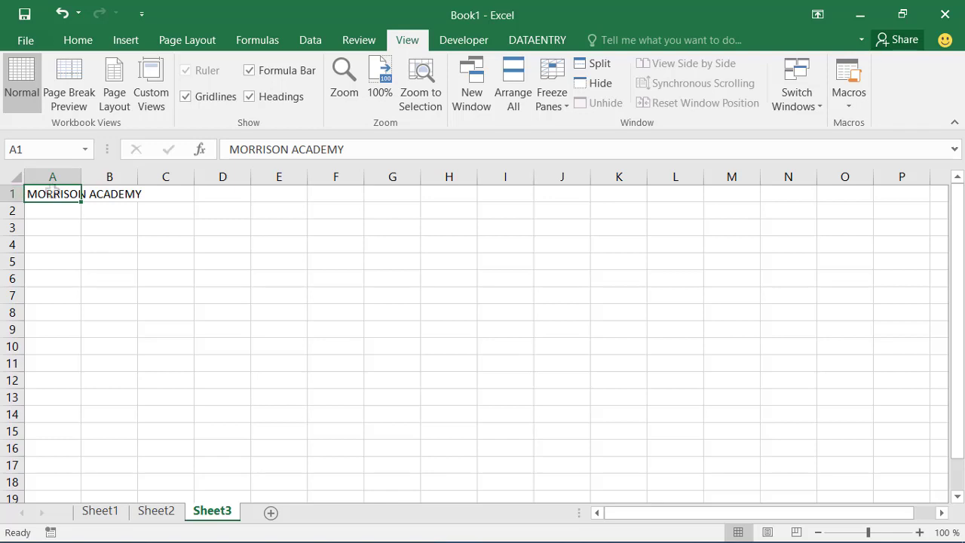
pyautogui.moveTo(51, 193); pyautogui.dragTo(393, 192)
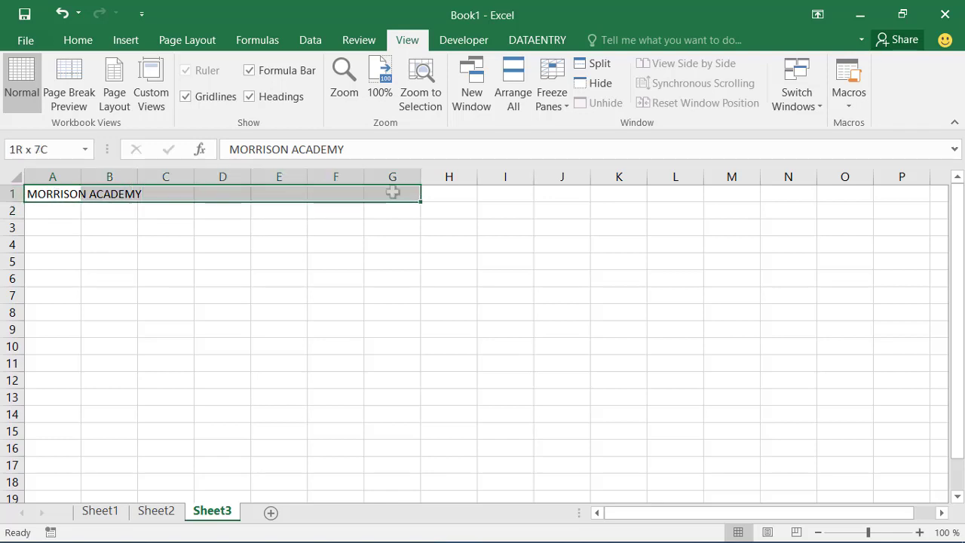
pyautogui.click(393, 192)
pyautogui.moveTo(64, 193); pyautogui.dragTo(410, 193)
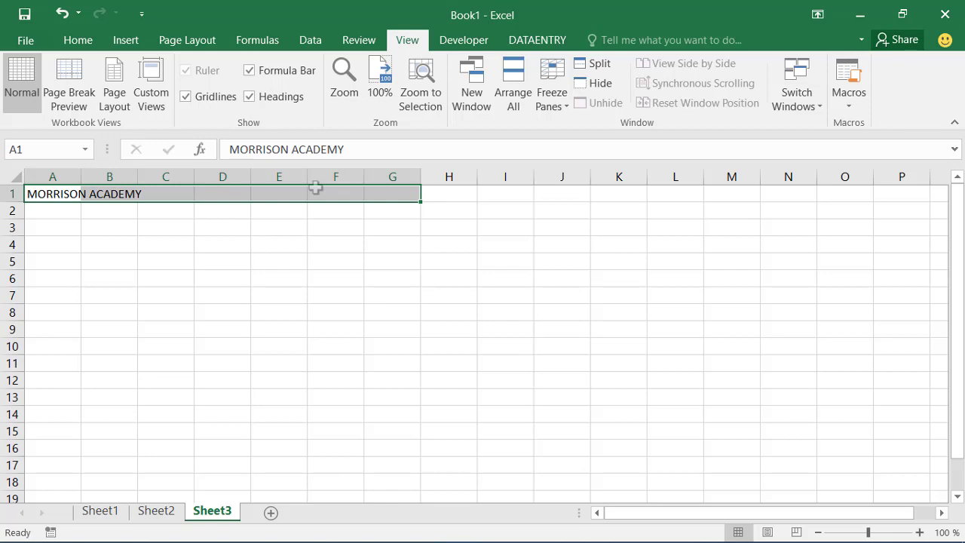
pyautogui.click(80, 39)
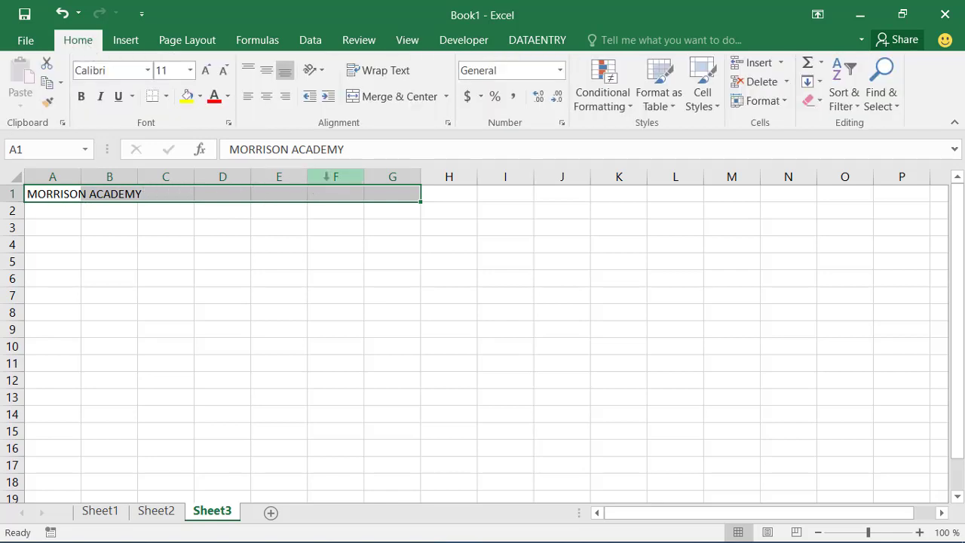
pyautogui.click(327, 264)
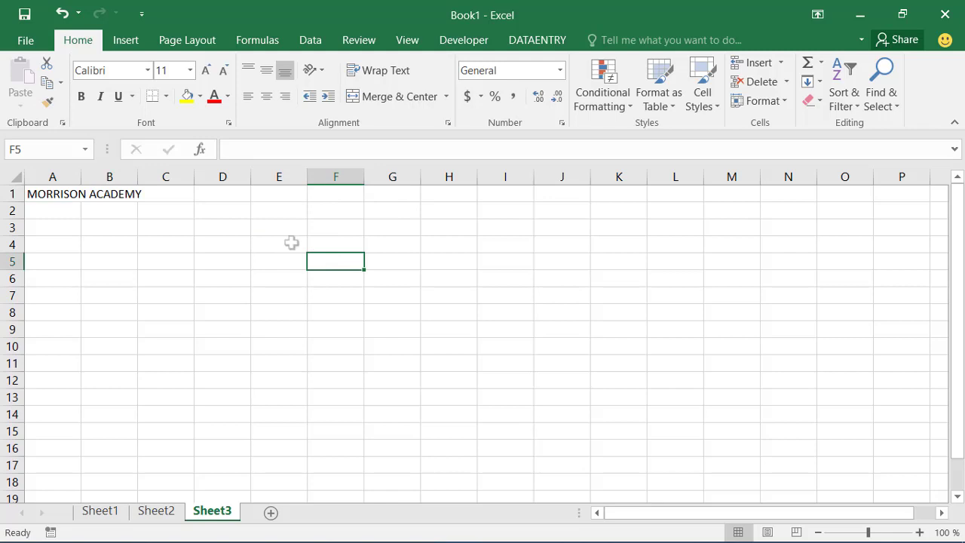
# - Merge and center the title MORRISON ACADEMY across cells A1 to H1
pyautogui.click(53, 194)
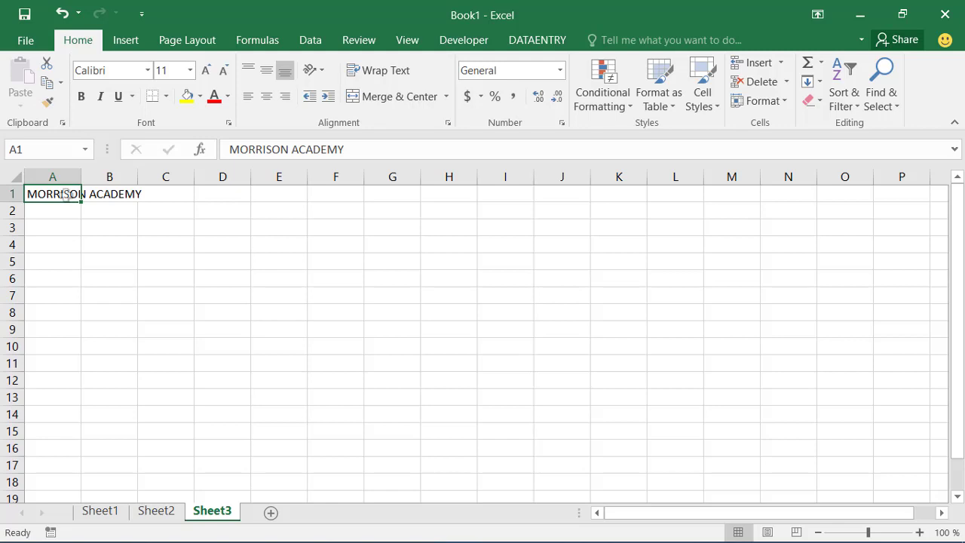
pyautogui.hotkey('shift', 'Right')
pyautogui.hotkey('shift', 'Right')
pyautogui.hotkey('shift', 'Right')
pyautogui.hotkey('shift', 'Right')
pyautogui.hotkey('shift', 'Right')
pyautogui.hotkey('shift', 'Right')
pyautogui.hotkey('shift', 'Right')
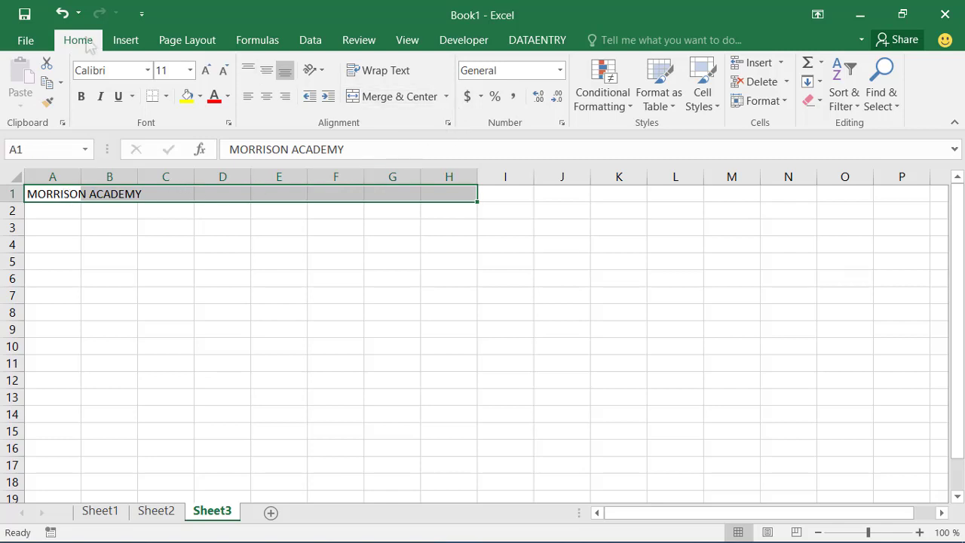
pyautogui.click(395, 98)
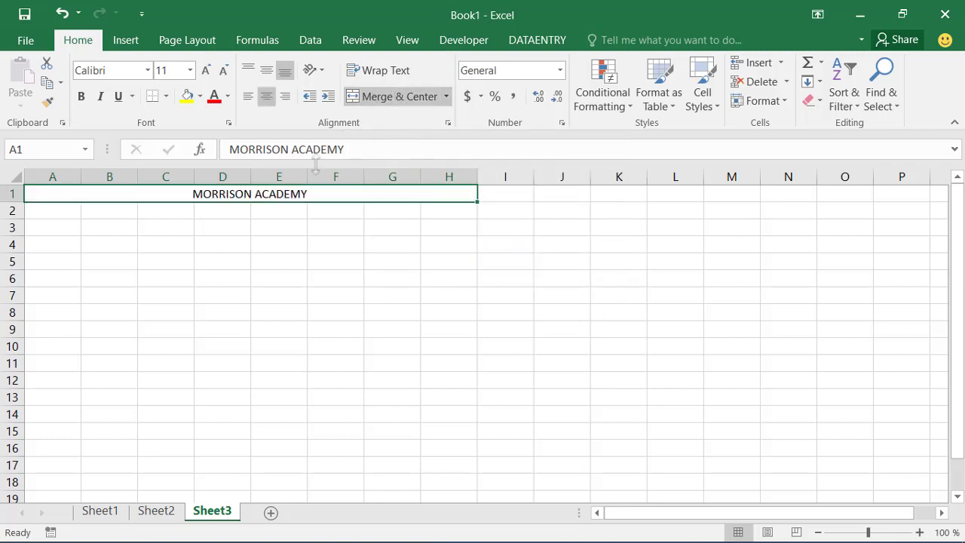
# - Fill the merged title cell in row 1 with yellow
pyautogui.click(276, 261)
pyautogui.click(255, 194)
pyautogui.click(187, 97)
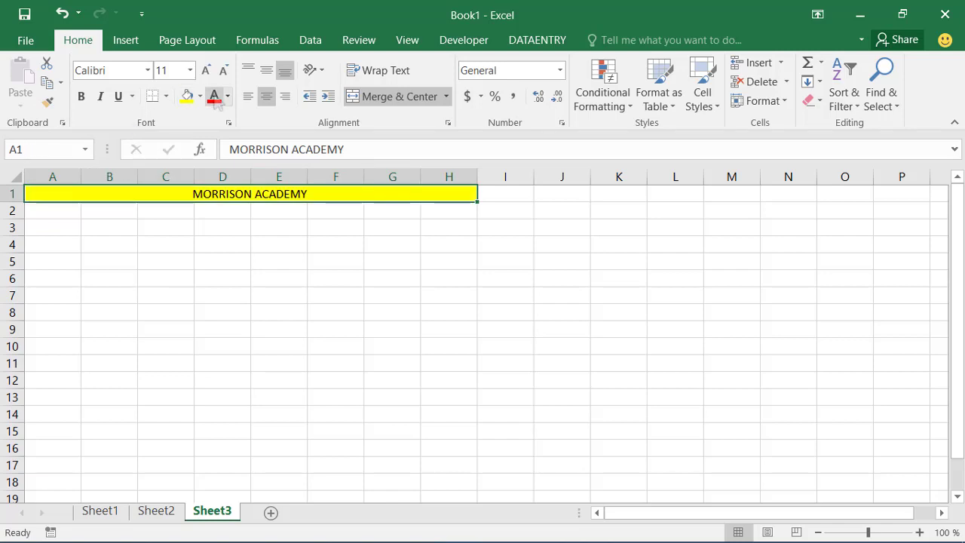
# - Increase the MORRISON ACADEMY title in row 1 to font size 20 and make it bold
pyautogui.click(205, 71)
pyautogui.click(205, 70)
pyautogui.click(205, 70)
pyautogui.click(205, 70)
pyautogui.click(206, 70)
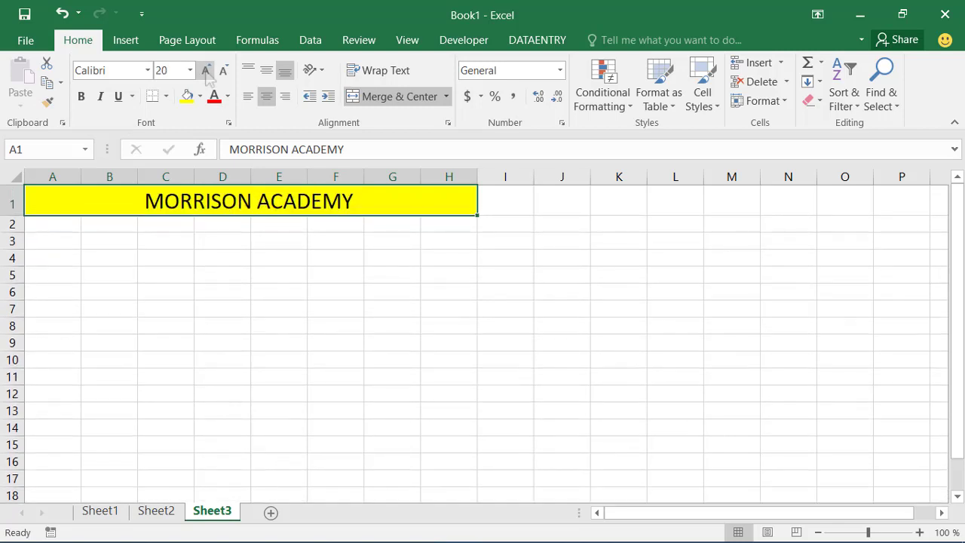
pyautogui.click(80, 96)
pyautogui.click(264, 307)
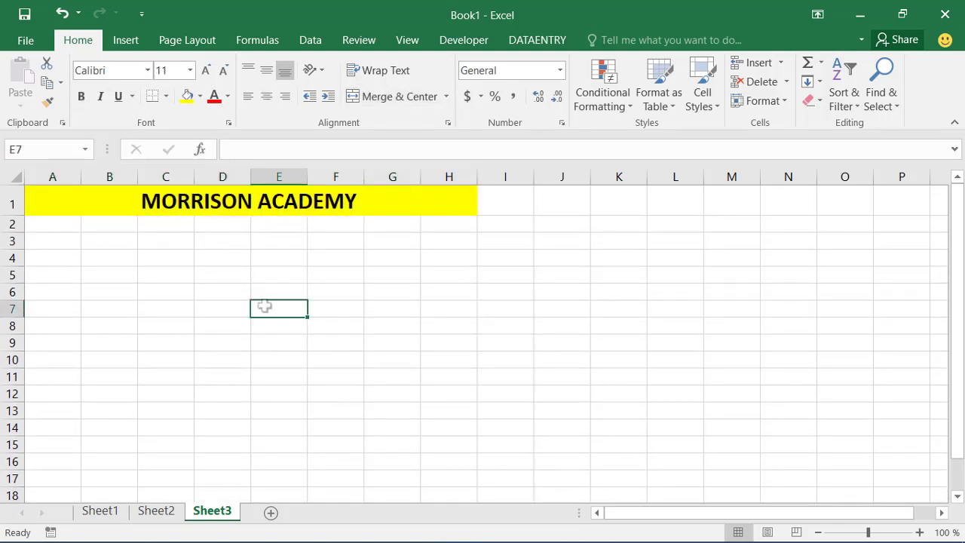
# - Merge and center cells C2 to E2 beneath the title
pyautogui.click(71, 220)
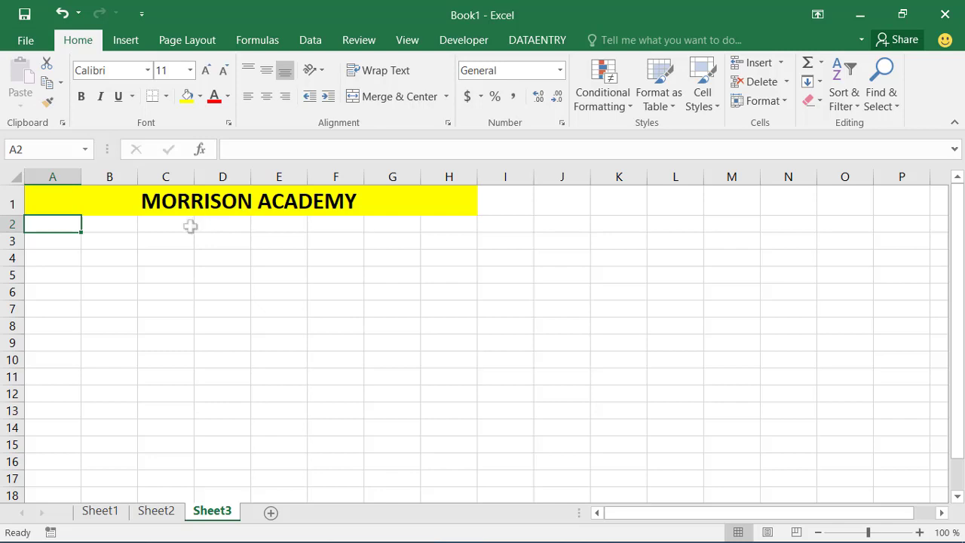
pyautogui.click(166, 225)
pyautogui.moveTo(166, 224); pyautogui.dragTo(276, 222)
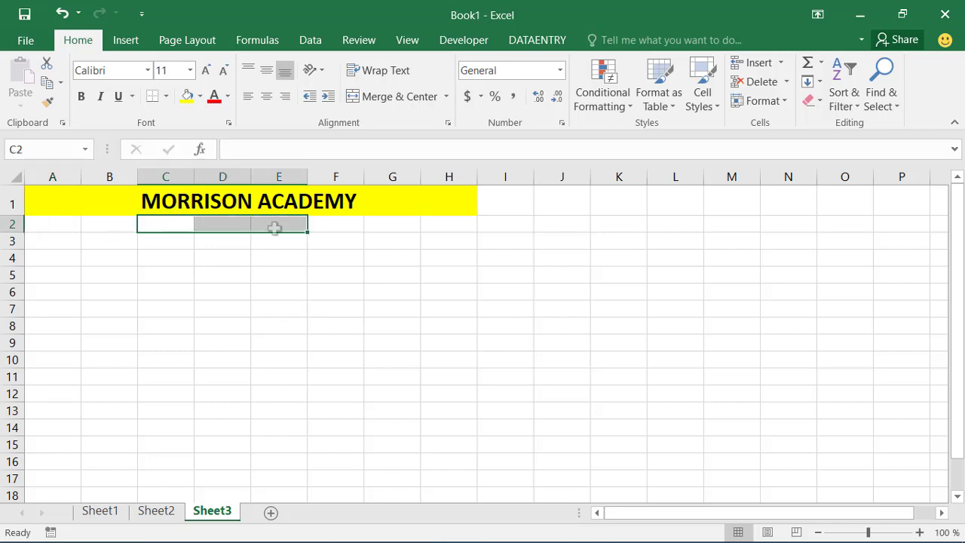
pyautogui.click(359, 96)
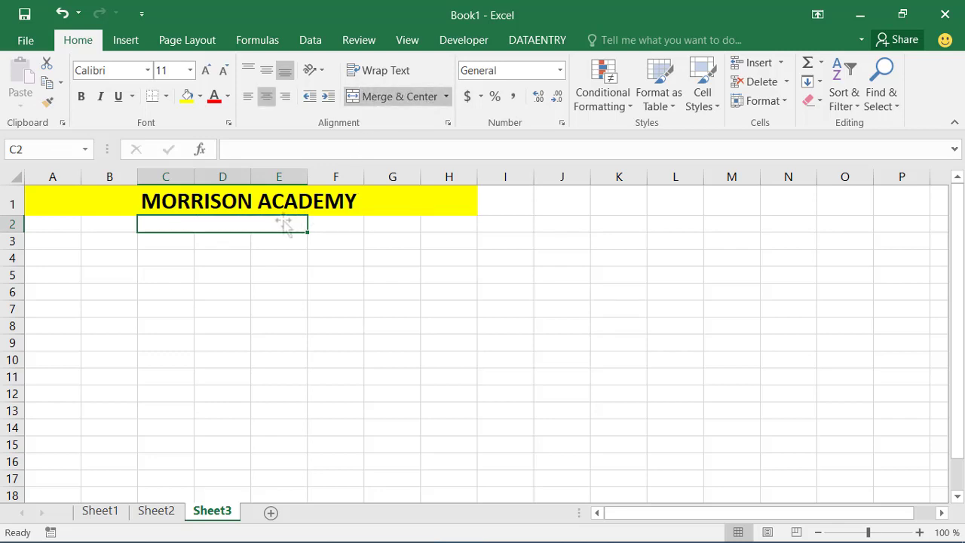
# - Enter the subtitle FIRST PERIOD GRADE REPORT in the merged cell of row 2
pyautogui.write('FIRST')
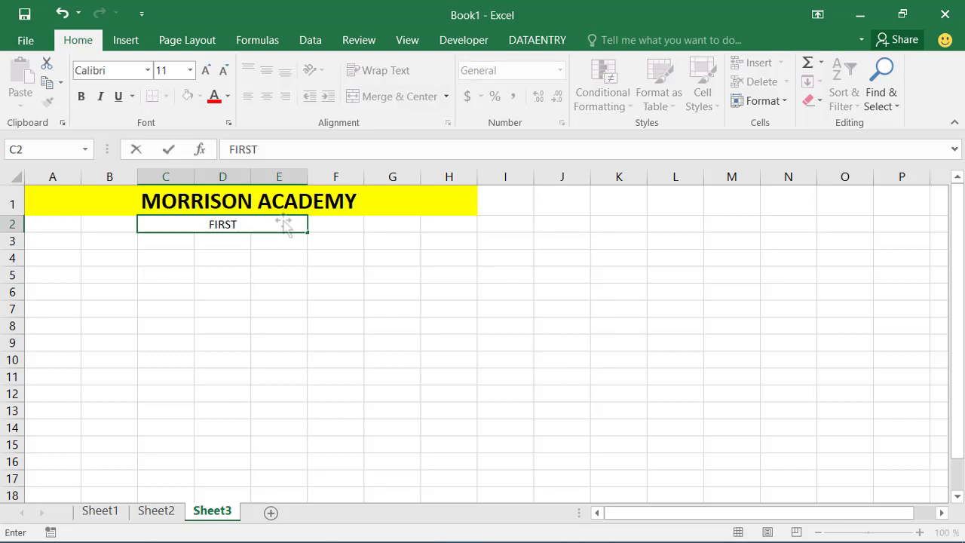
pyautogui.write(' S')
pyautogui.press('BackSpace')
pyautogui.write('PERIOD ')
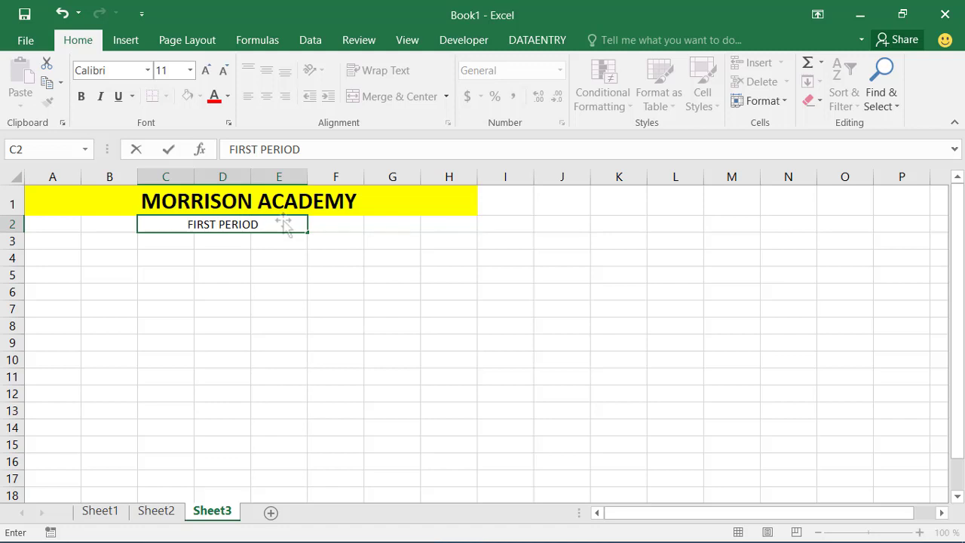
pyautogui.write('GRADE')
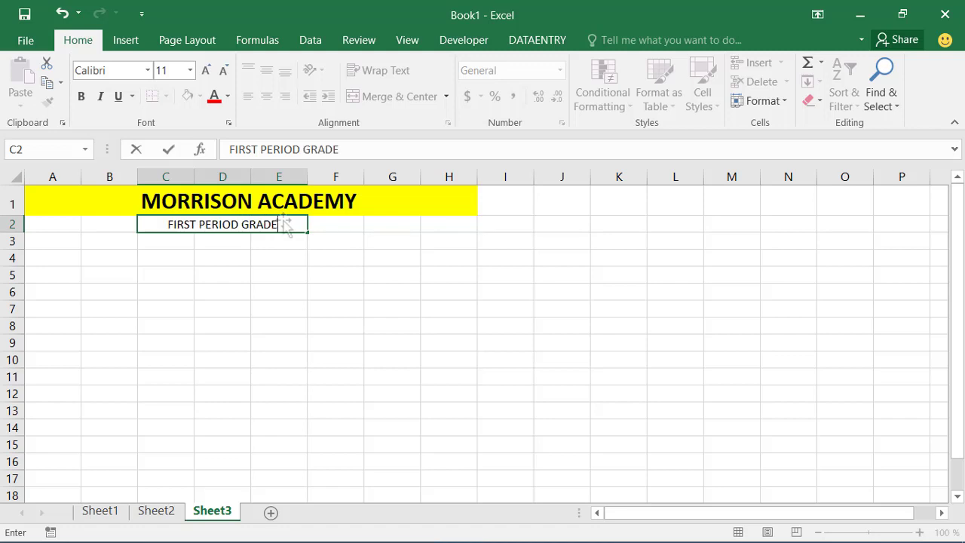
pyautogui.write(' REDPO')
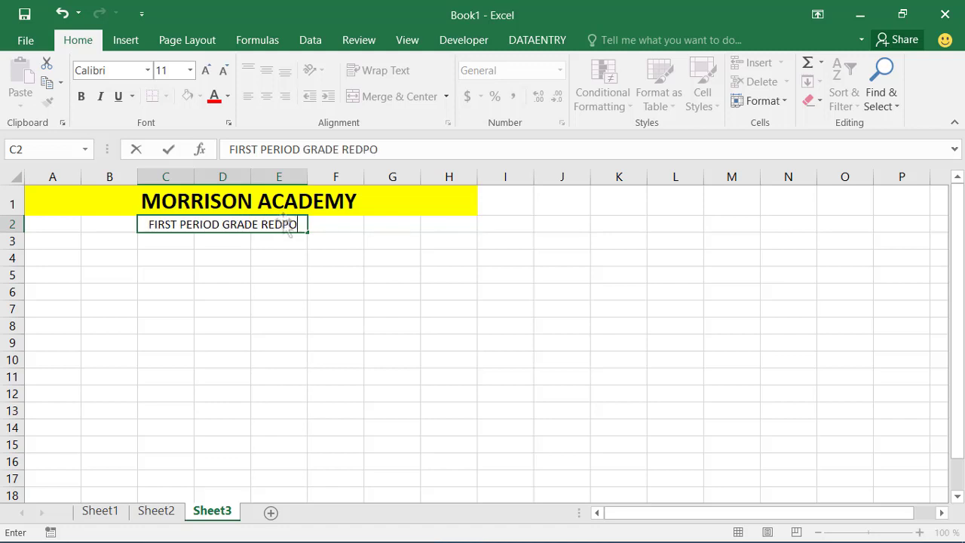
pyautogui.press('BackSpace')
pyautogui.press('BackSpace')
pyautogui.press('BackSpace')
pyautogui.write('PORT')
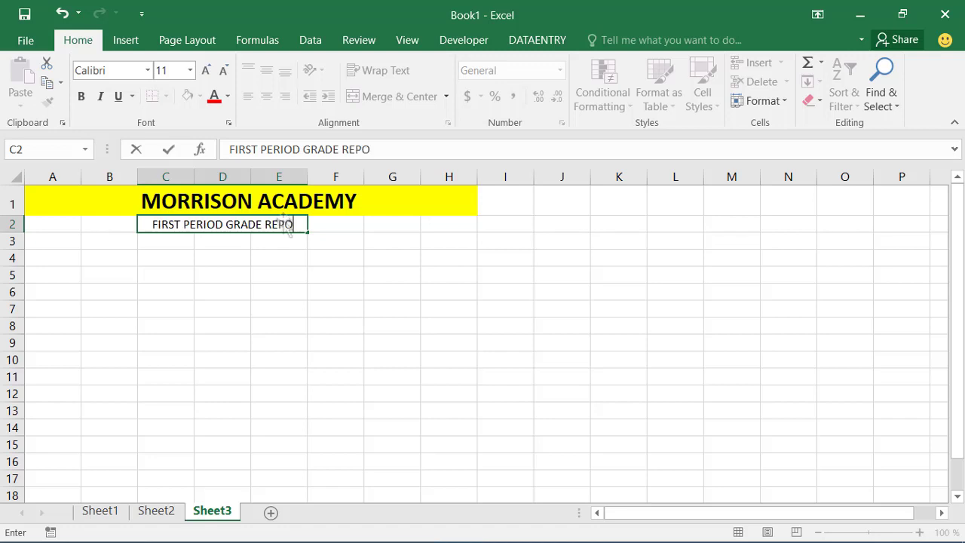
pyautogui.click(496, 307)
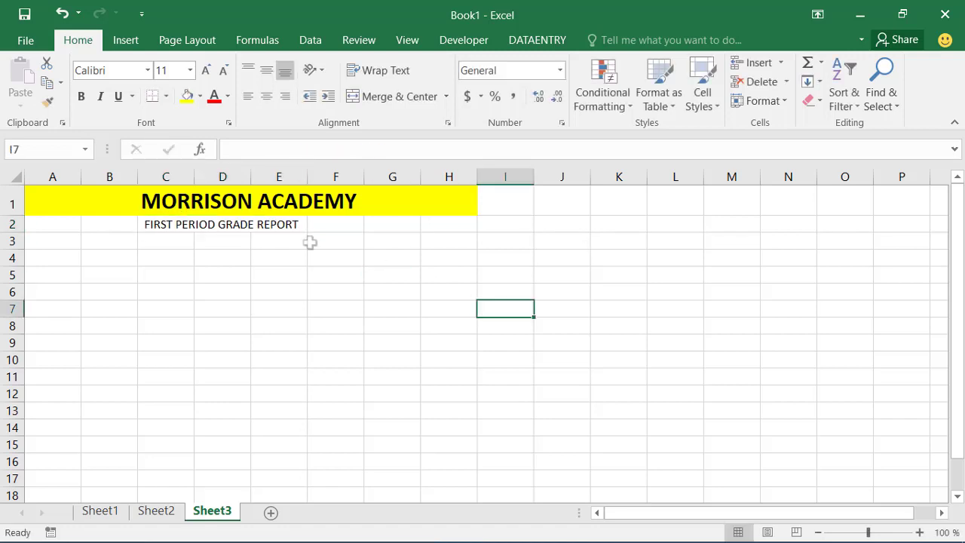
# - Make the subtitle FIRST PERIOD GRADE REPORT bold
pyautogui.click(221, 225)
pyautogui.doubleClick(219, 224)
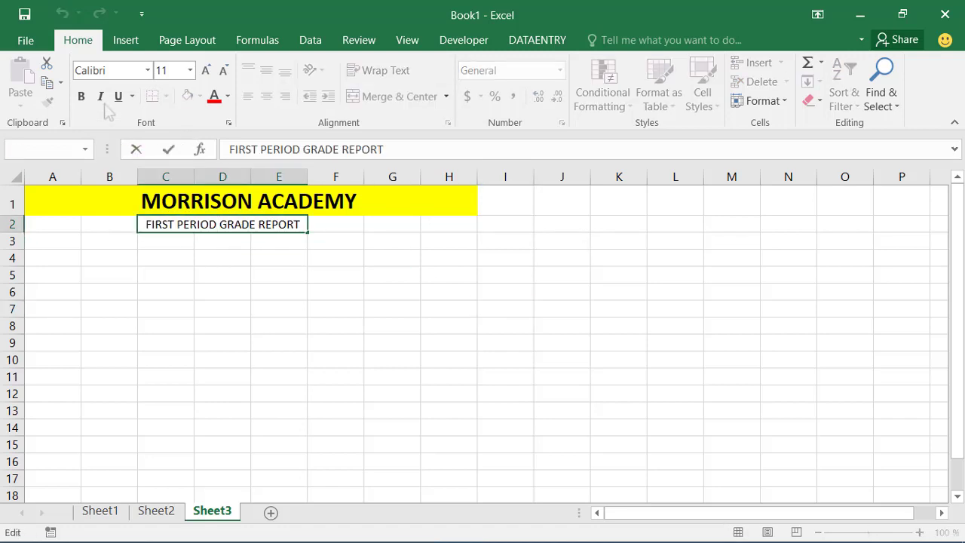
pyautogui.click(254, 294)
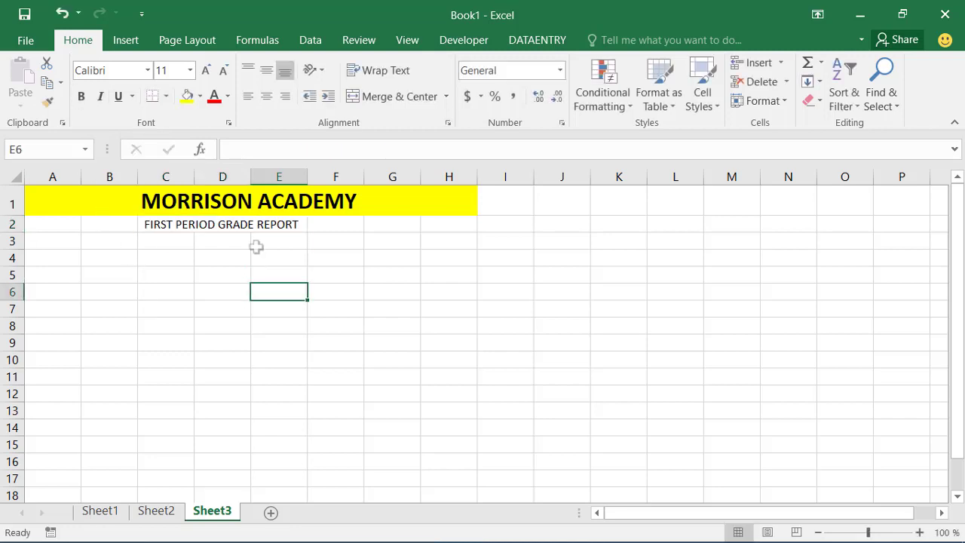
pyautogui.click(246, 220)
pyautogui.click(81, 96)
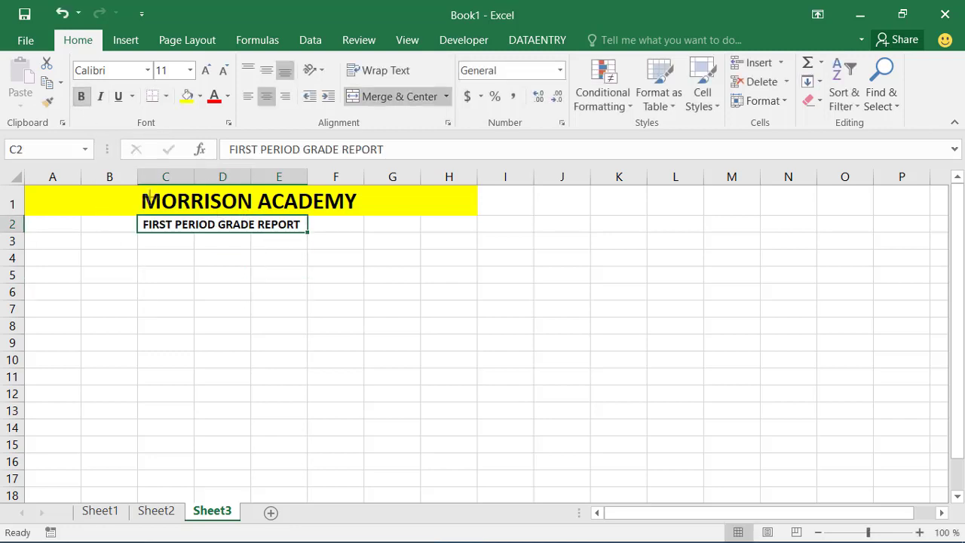
pyautogui.click(231, 356)
# - Enter the column headings No. in cell A3 and Name in cell B3
pyautogui.click(59, 236)
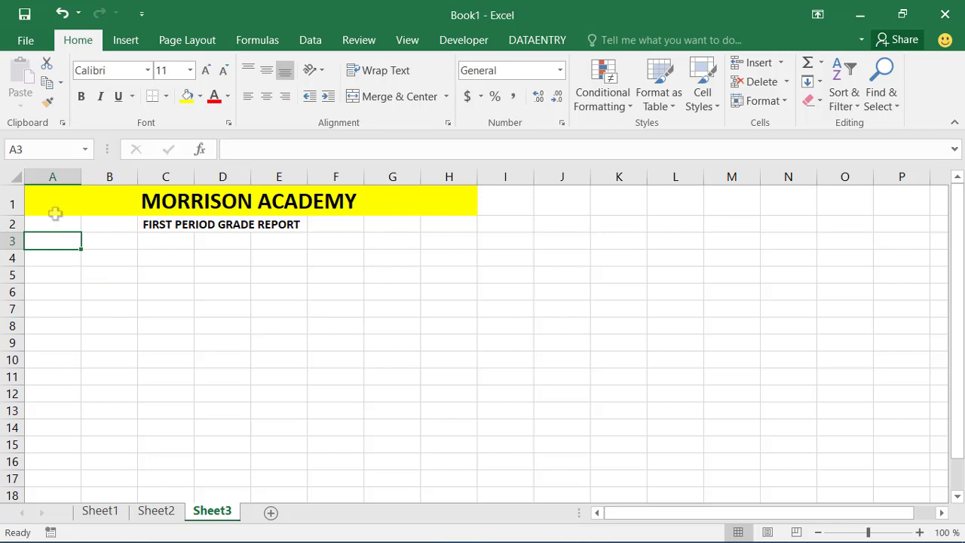
pyautogui.write('N')
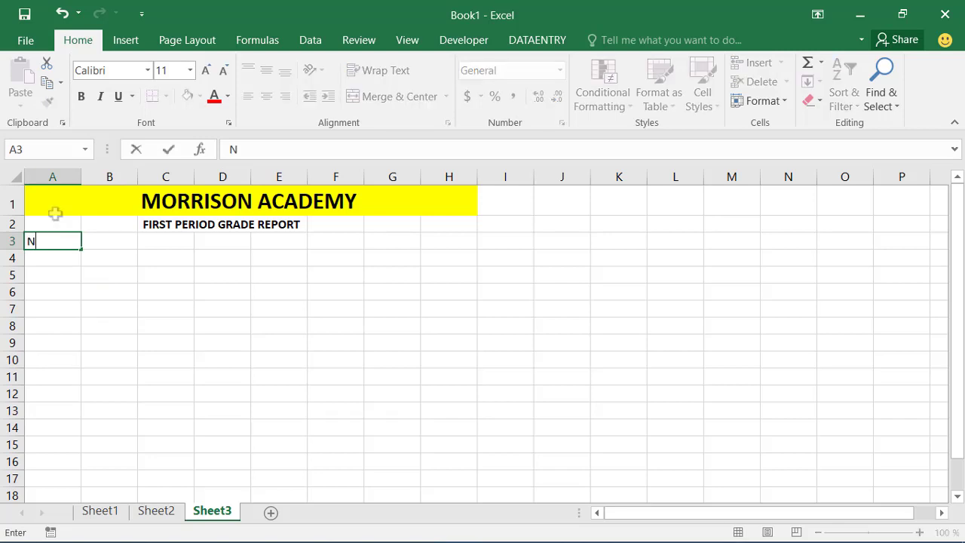
pyautogui.write('O')
pyautogui.press('BackSpace')
pyautogui.write('o')
pyautogui.press('BackSpace')
pyautogui.write('o,')
pyautogui.press('BackSpace')
pyautogui.write('.')
pyautogui.press('Tab')
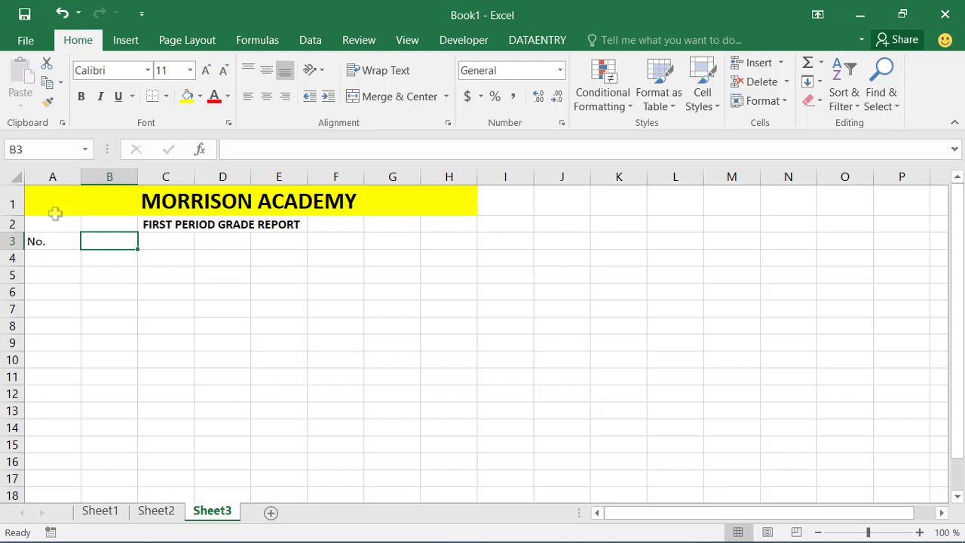
pyautogui.write('Name')
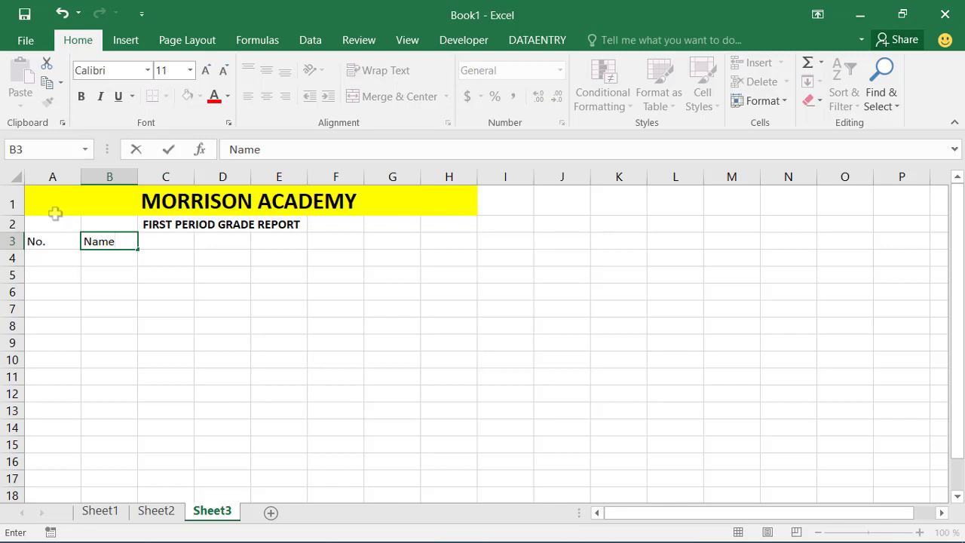
pyautogui.press('Tab')
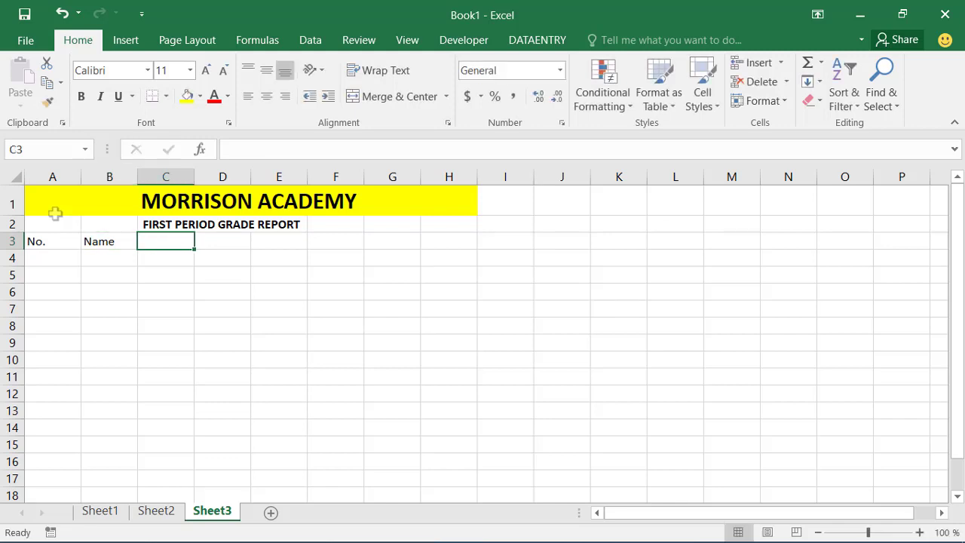
# - Enter the subject headings Math in cell C3 and Secience in cell D3
pyautogui.write('MA')
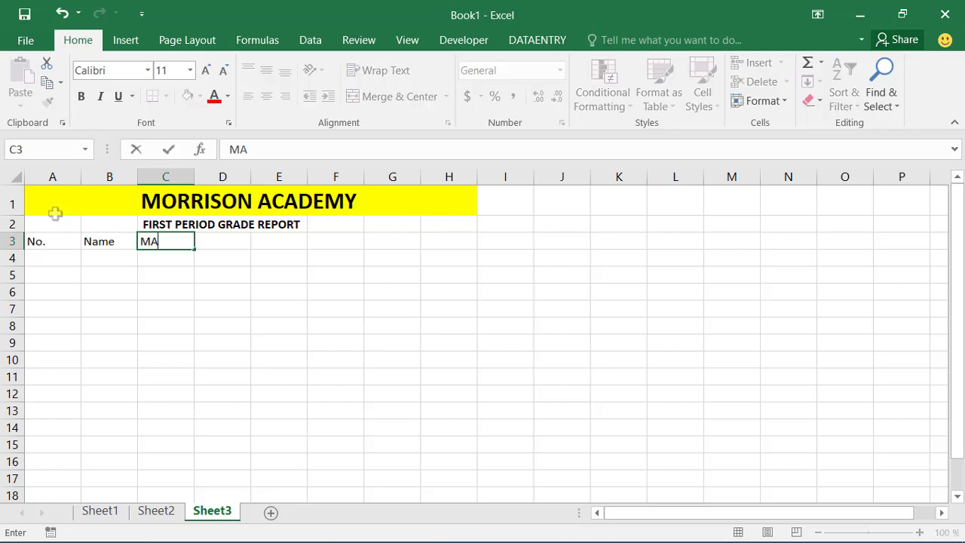
pyautogui.press('BackSpace')
pyautogui.write('ath')
pyautogui.press('Tab')
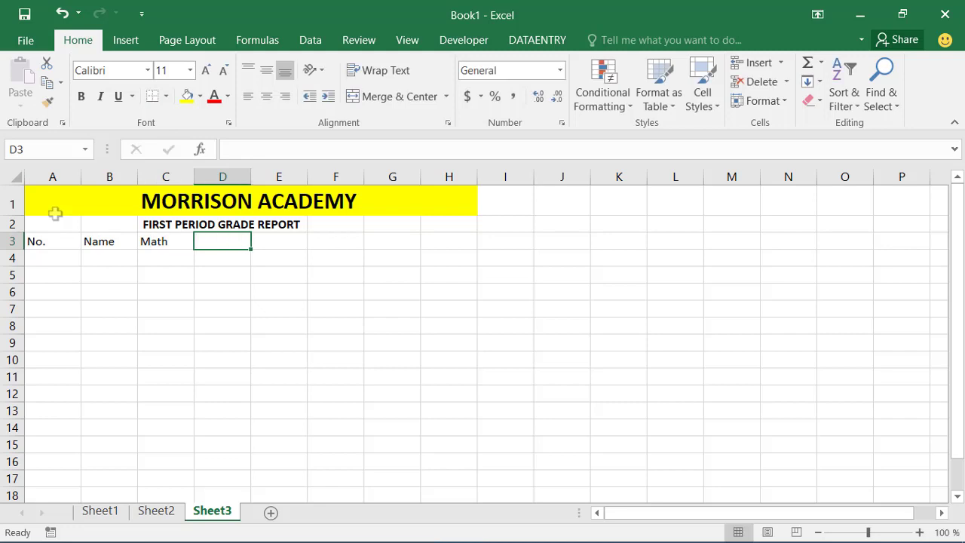
pyautogui.write('Secie')
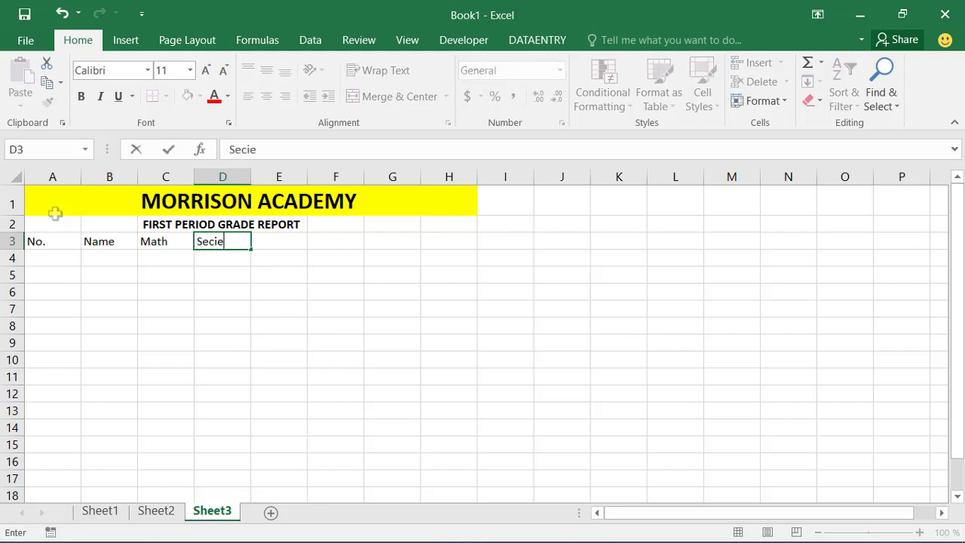
pyautogui.write('nc e')
pyautogui.press('Tab')
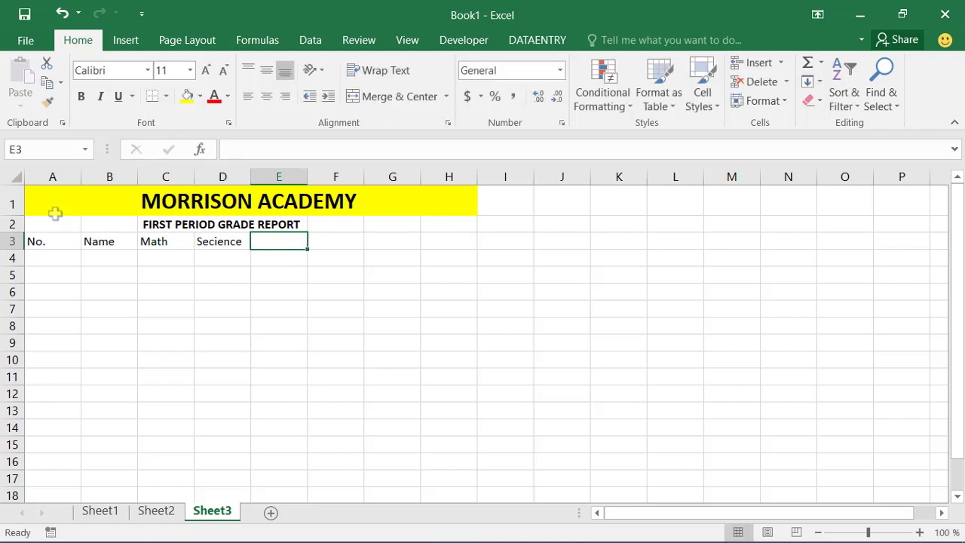
# - Enter the subject headings Geography in cell E3 and Biology in cell F3
pyautogui.write('A')
pyautogui.press('BackSpace')
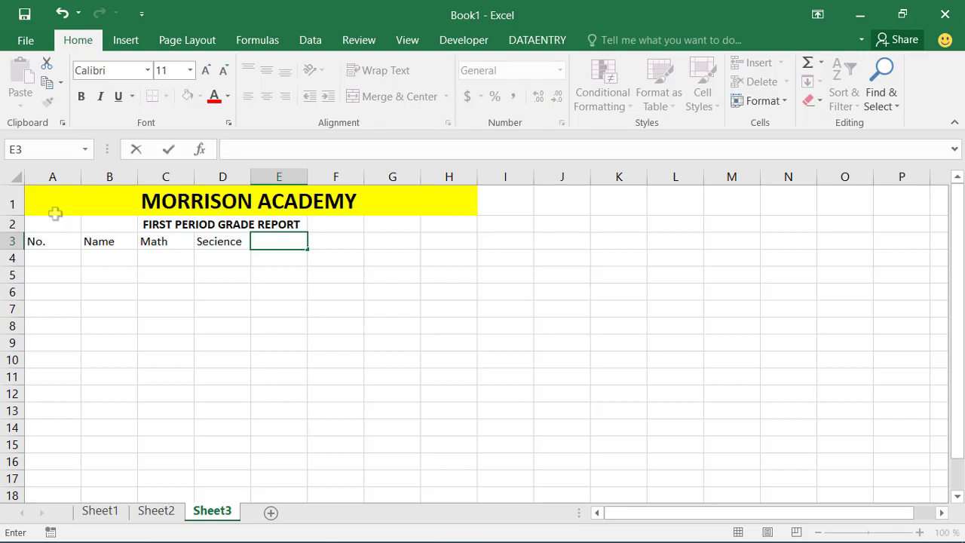
pyautogui.write('Geography')
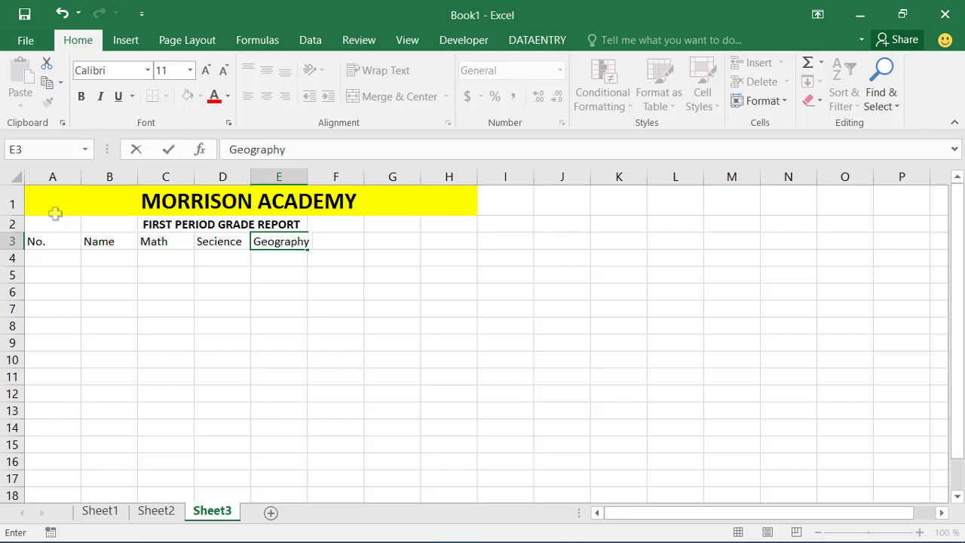
pyautogui.press('Tab')
pyautogui.write('Ge')
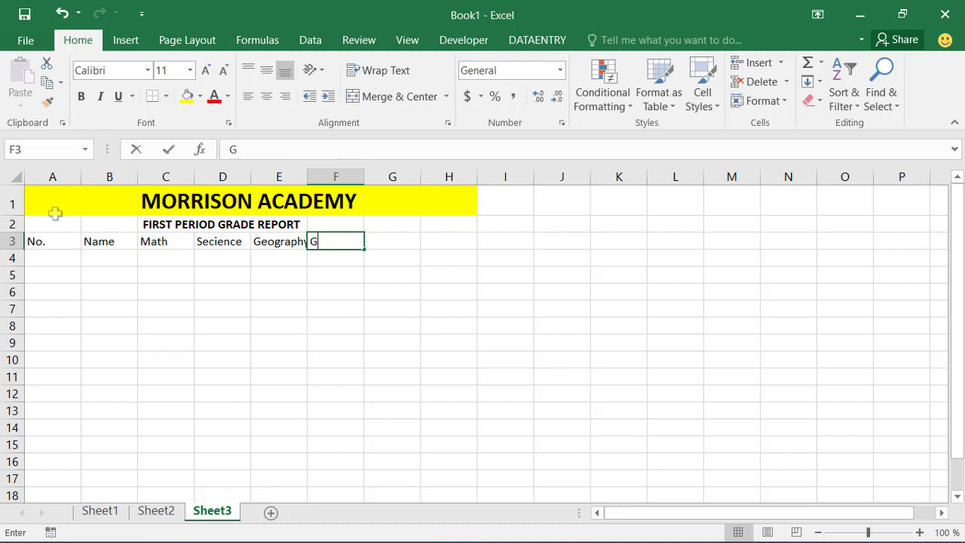
pyautogui.press('BackSpace')
pyautogui.press('BackSpace')
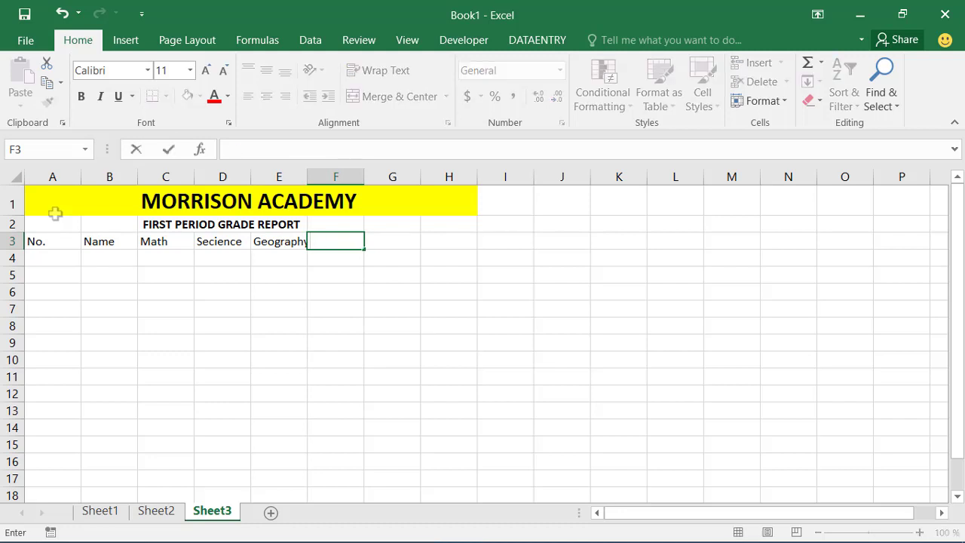
pyautogui.write('Bo')
pyautogui.press('BackSpace')
pyautogui.write('iology')
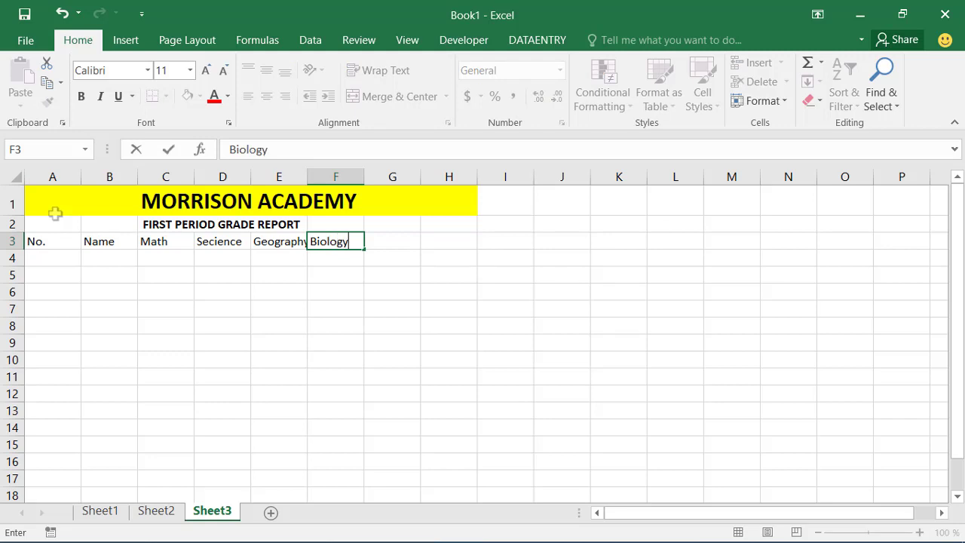
pyautogui.click(390, 393)
# - Enter the headings AVERAGE in cell G3 and STATUS in cell H3
pyautogui.click(382, 246)
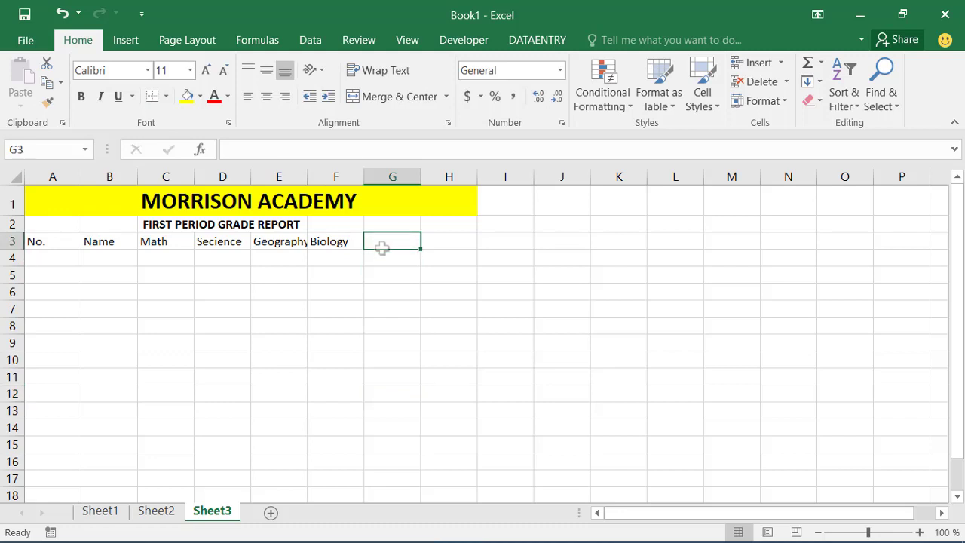
pyautogui.write('AG')
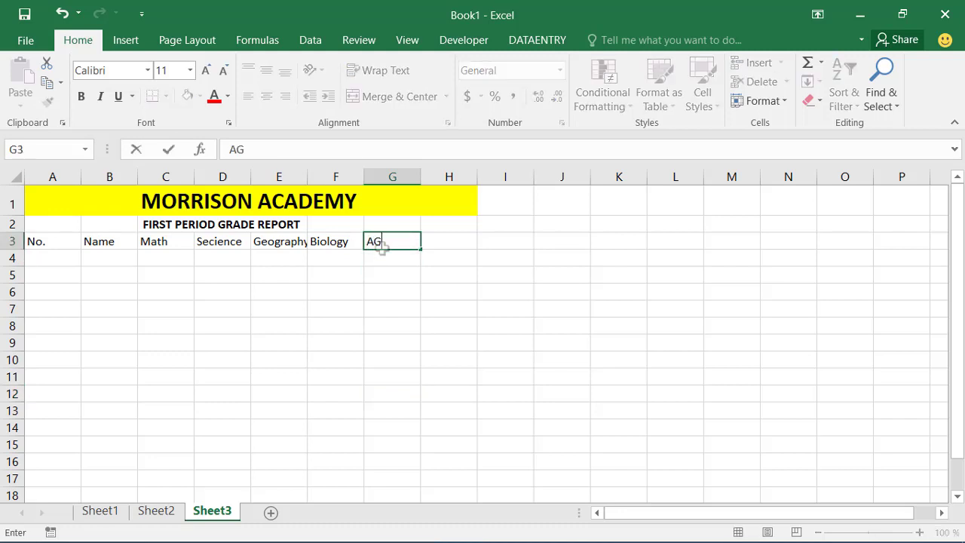
pyautogui.press('BackSpace')
pyautogui.write('VERAGE')
pyautogui.press('Tab')
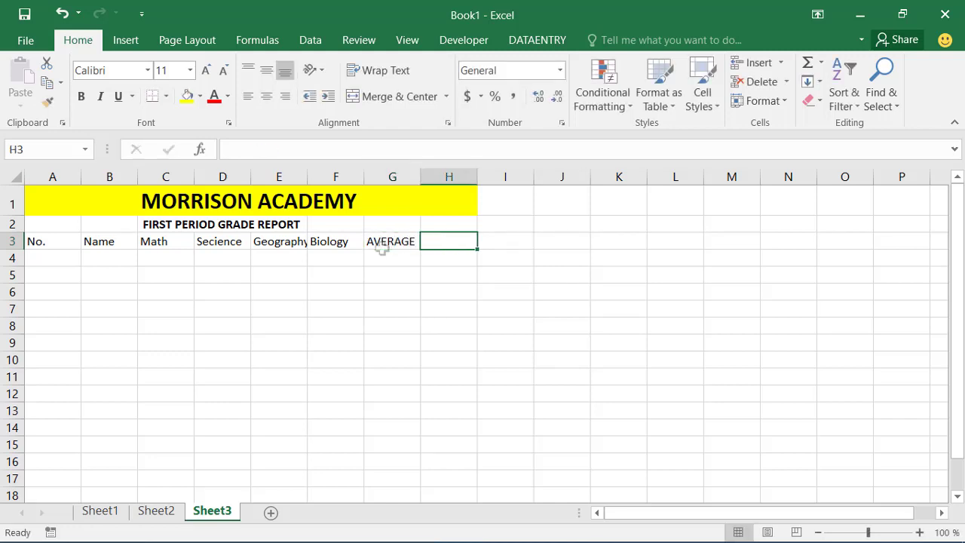
pyautogui.write('STATUS')
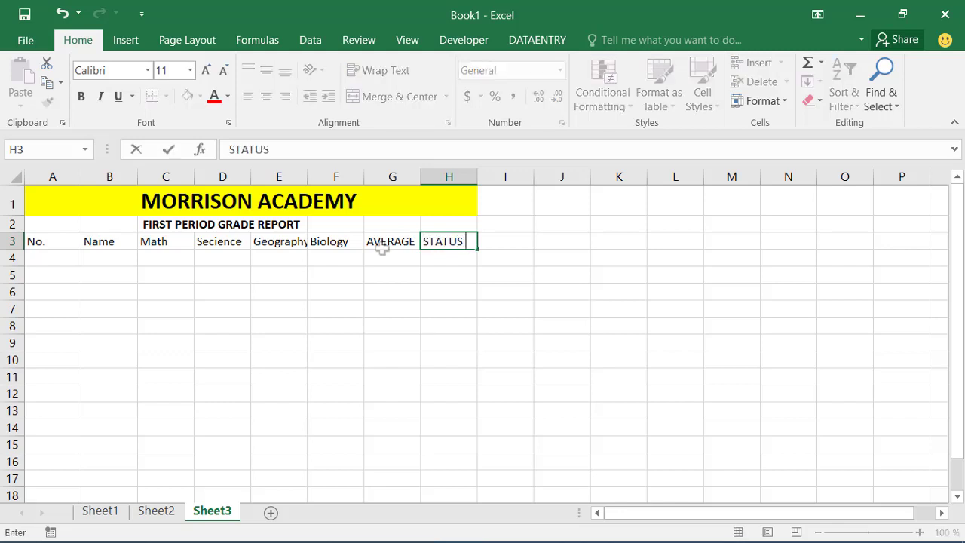
pyautogui.click(259, 388)
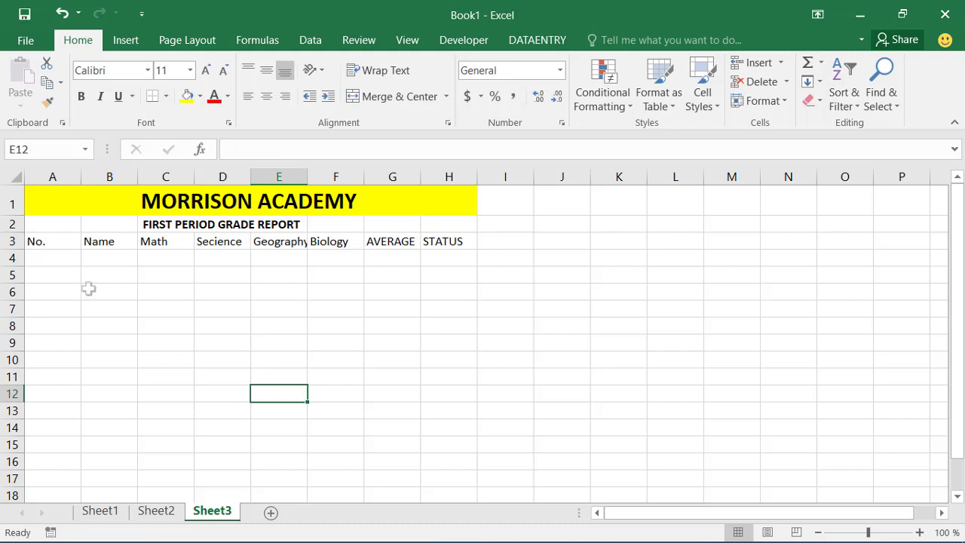
# - Enter the starting numbers 1 in cell A4 and 2 in cell A5
pyautogui.click(49, 257)
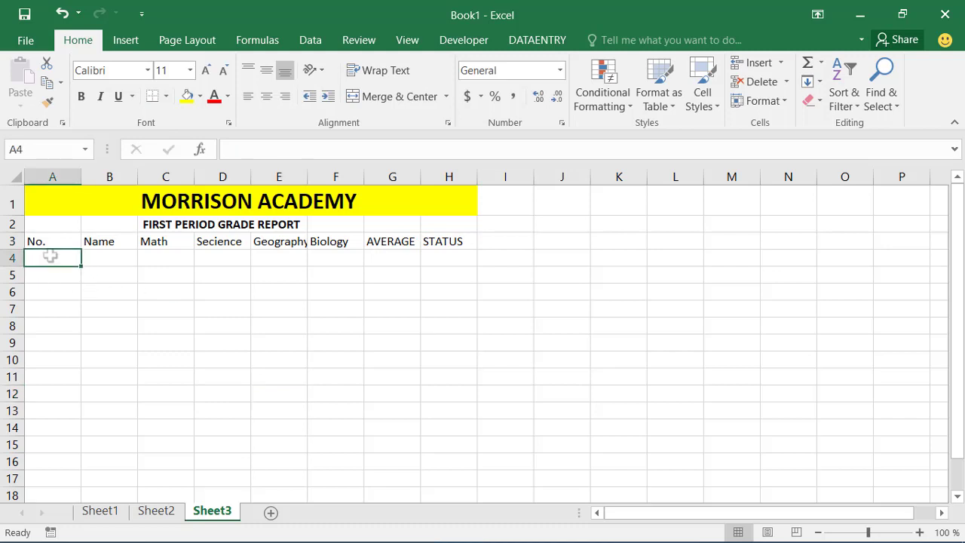
pyautogui.write('1')
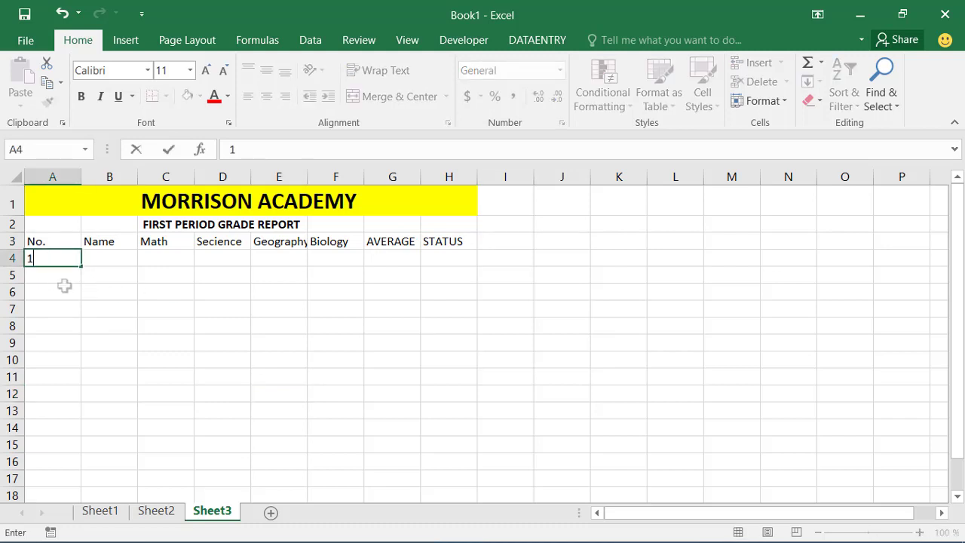
pyautogui.press('Return')
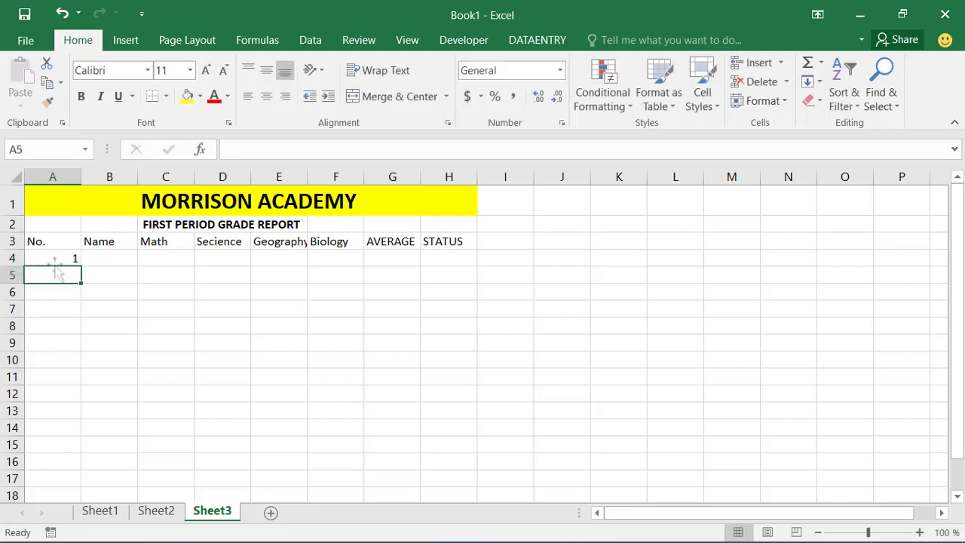
pyautogui.click(58, 255)
pyautogui.click(65, 274)
pyautogui.write('2')
pyautogui.click(62, 332)
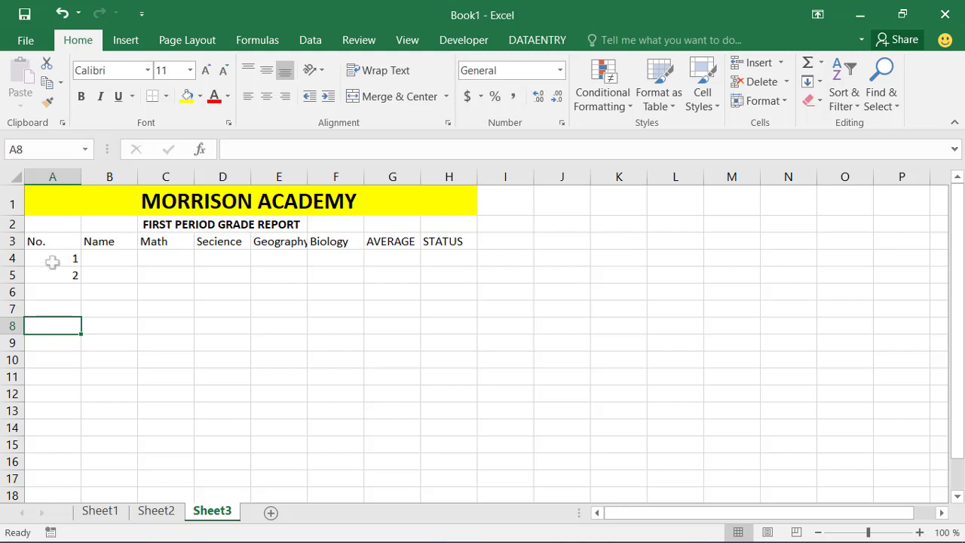
# - Extend the number series from cells A4:A5 down to cell A8, ending at 5
pyautogui.moveTo(55, 258); pyautogui.dragTo(76, 275)
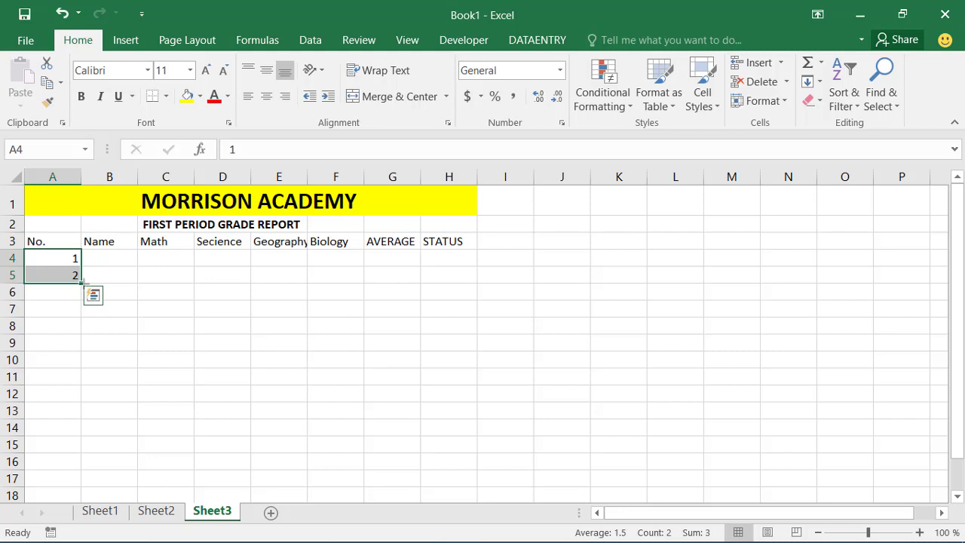
pyautogui.moveTo(81, 282); pyautogui.dragTo(80, 339)
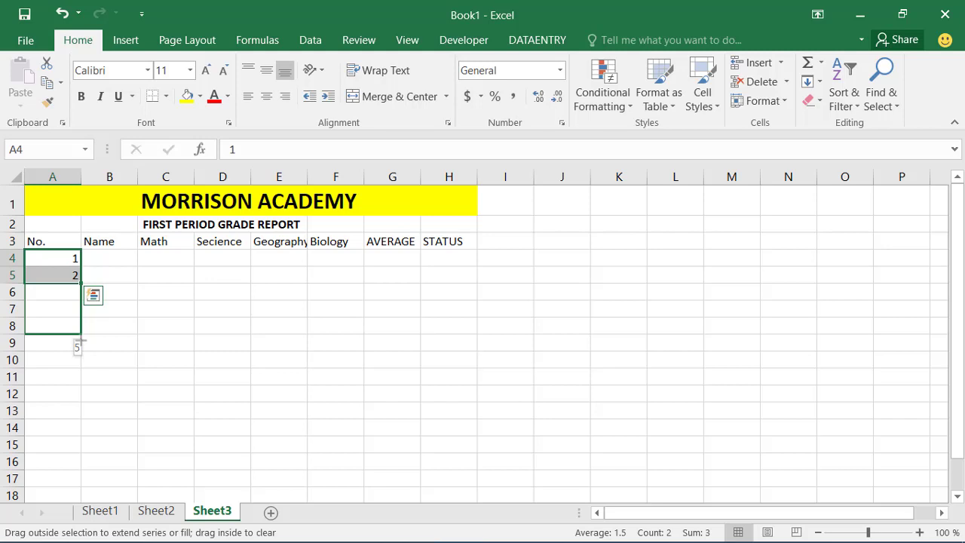
pyautogui.moveTo(80, 341); pyautogui.dragTo(81, 341)
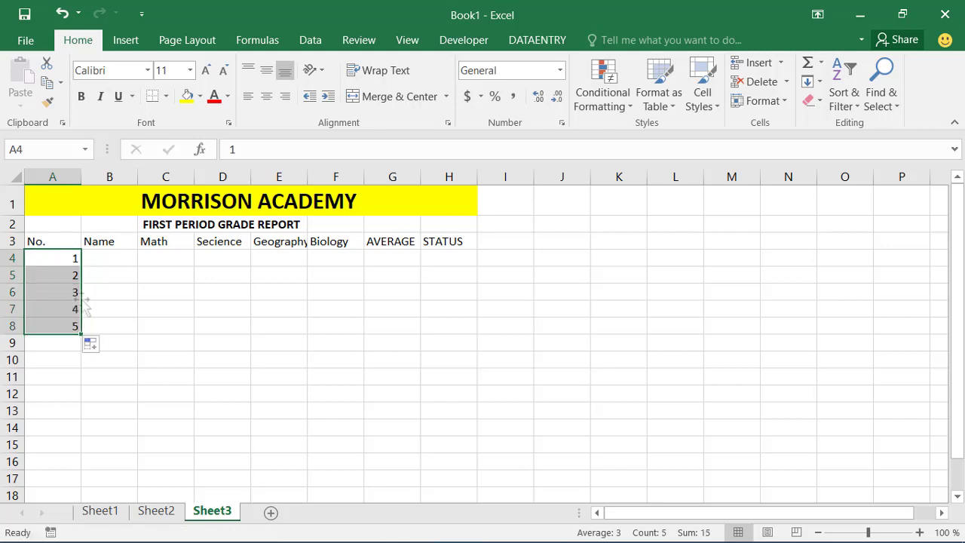
# - Narrow column A to about half its width and autofit column E to the Geography heading
pyautogui.click(49, 242)
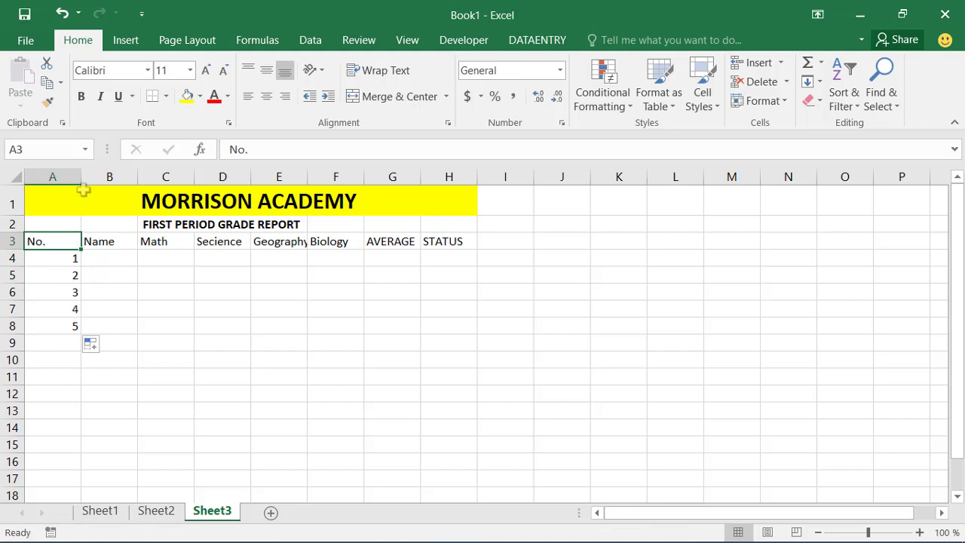
pyautogui.moveTo(82, 177); pyautogui.dragTo(52, 176)
pyautogui.click(85, 303)
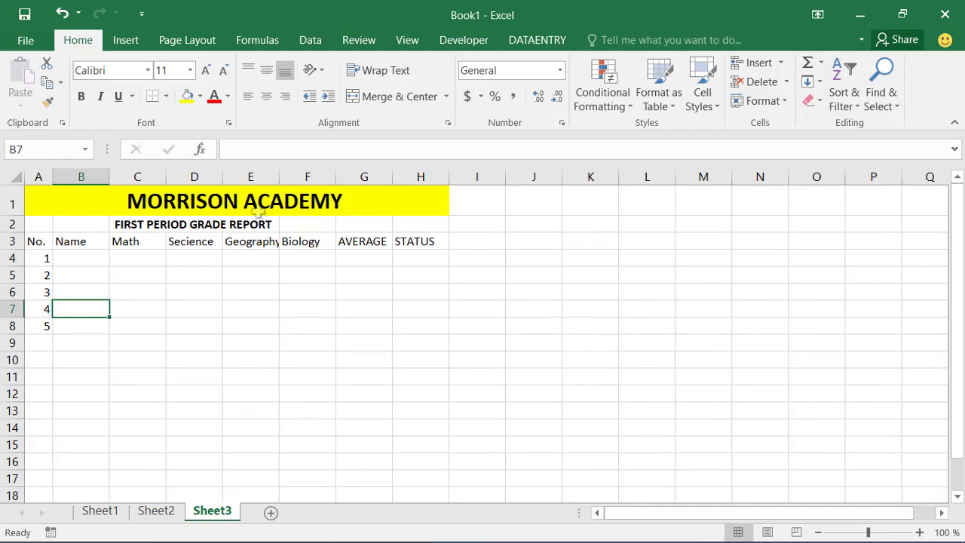
pyautogui.click(238, 240)
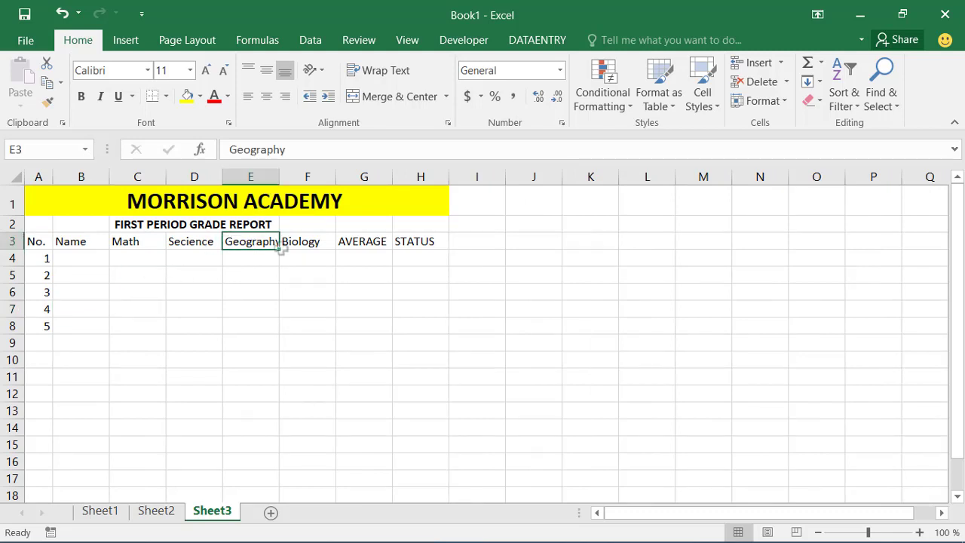
pyautogui.doubleClick(279, 176)
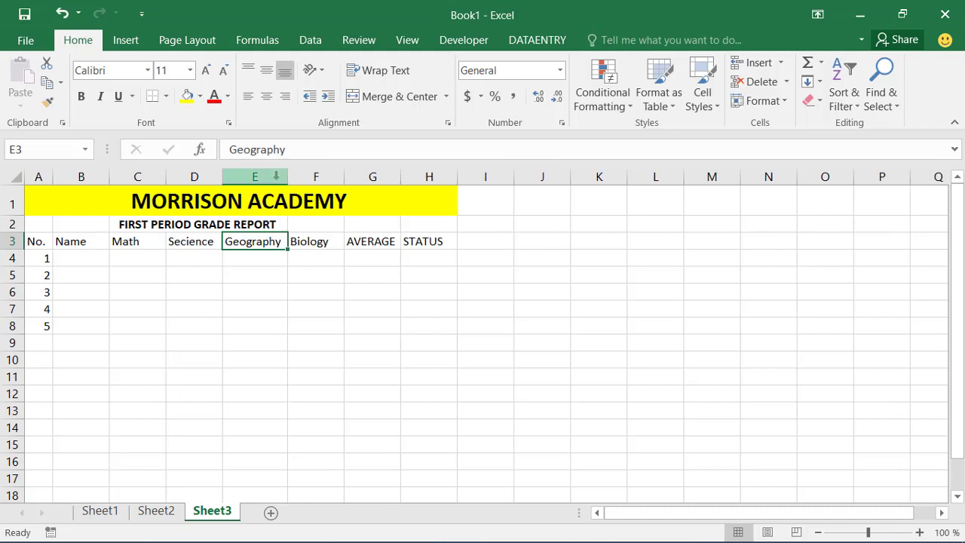
pyautogui.click(353, 333)
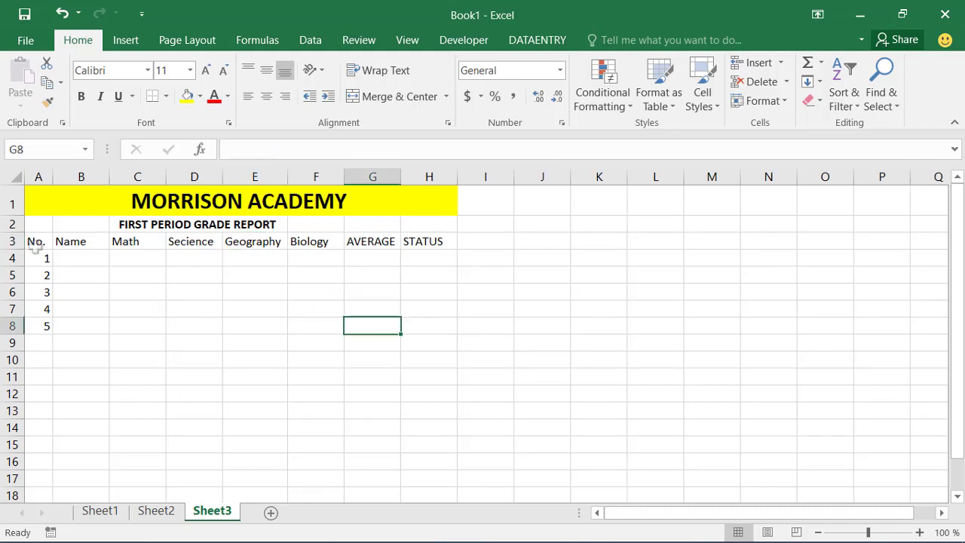
# - Center the contents of the table range A3:H8 horizontally
pyautogui.moveTo(37, 241); pyautogui.dragTo(415, 331)
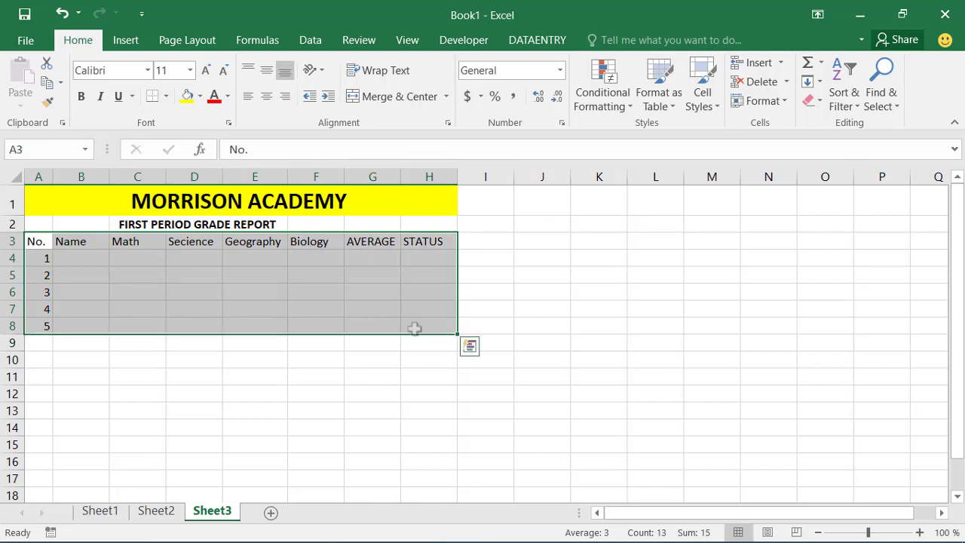
pyautogui.click(268, 97)
pyautogui.click(268, 71)
pyautogui.click(268, 71)
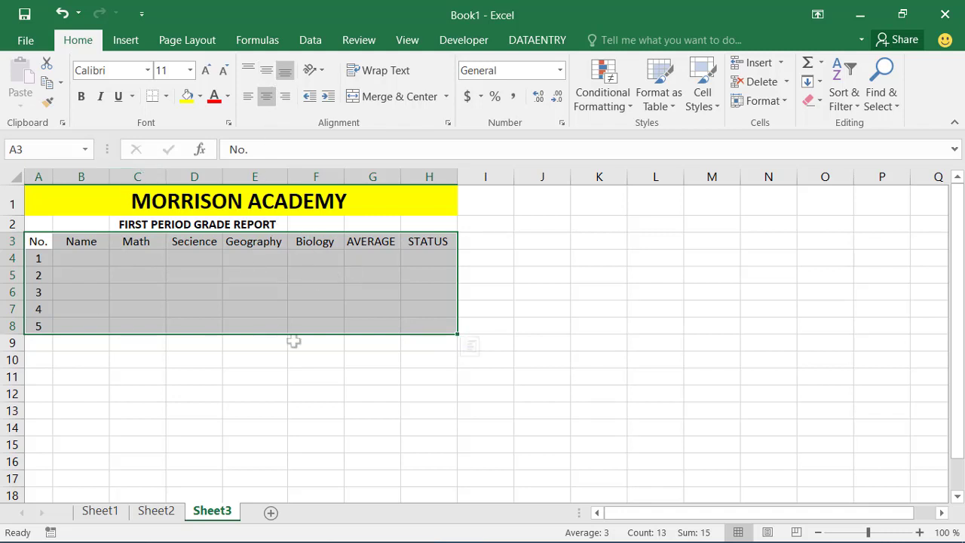
pyautogui.click(146, 407)
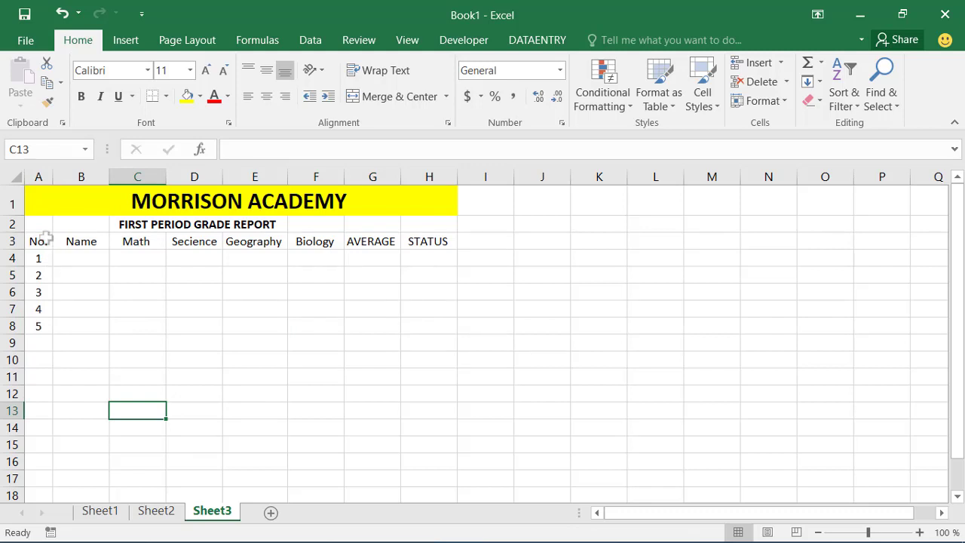
# - Apply All Borders to the table range A3:H8
pyautogui.moveTo(45, 238); pyautogui.dragTo(418, 317)
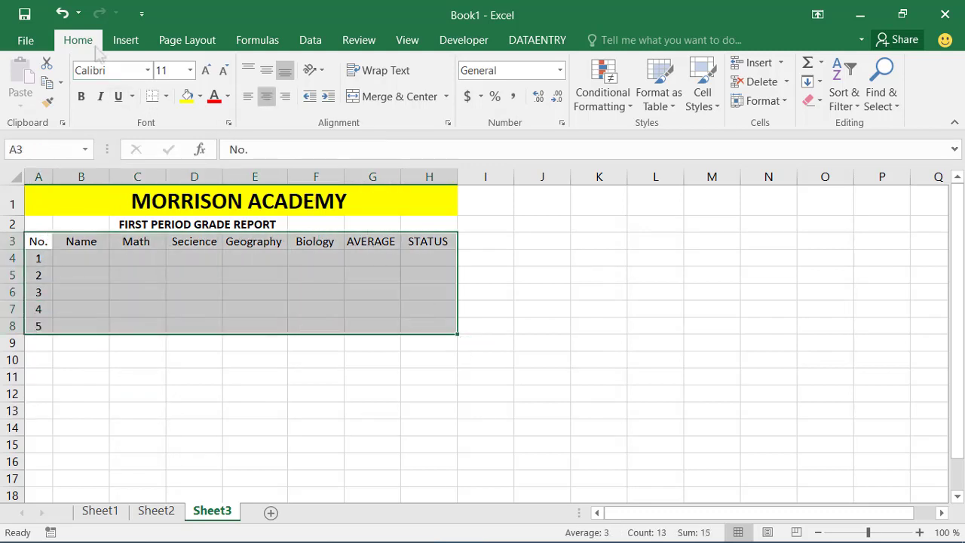
pyautogui.click(165, 96)
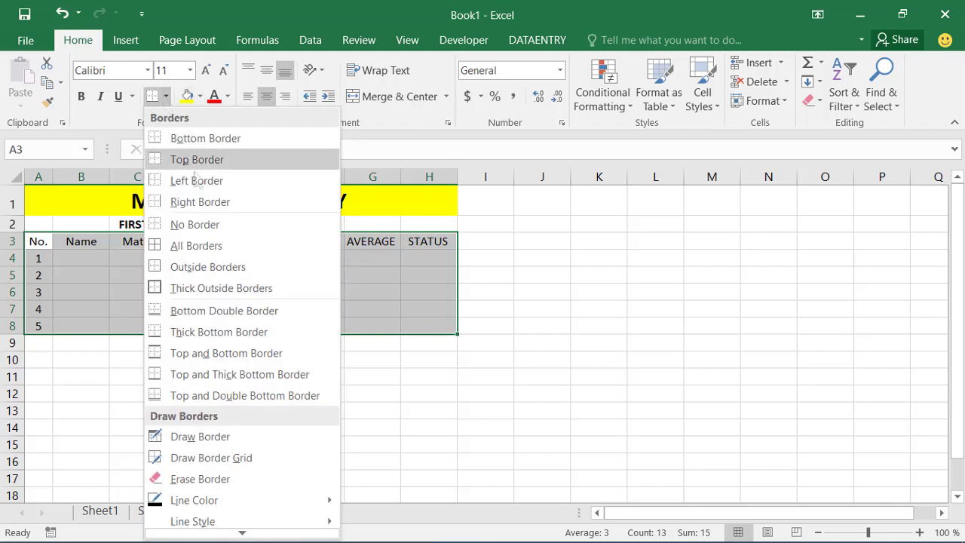
pyautogui.click(198, 246)
pyautogui.click(290, 428)
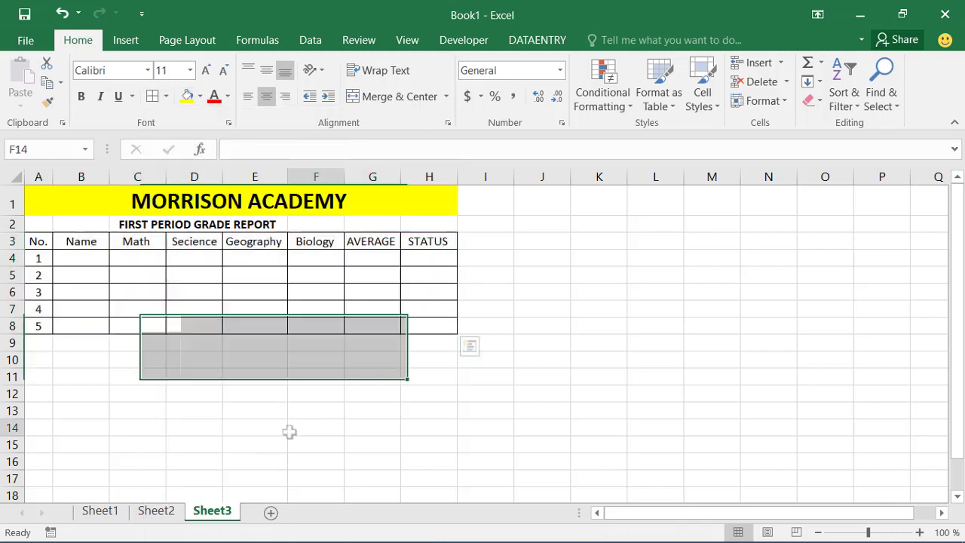
# - Enter the summary label GRAND TOLTLAL in cell B9, below the bordered table
pyautogui.click(42, 345)
pyautogui.click(84, 343)
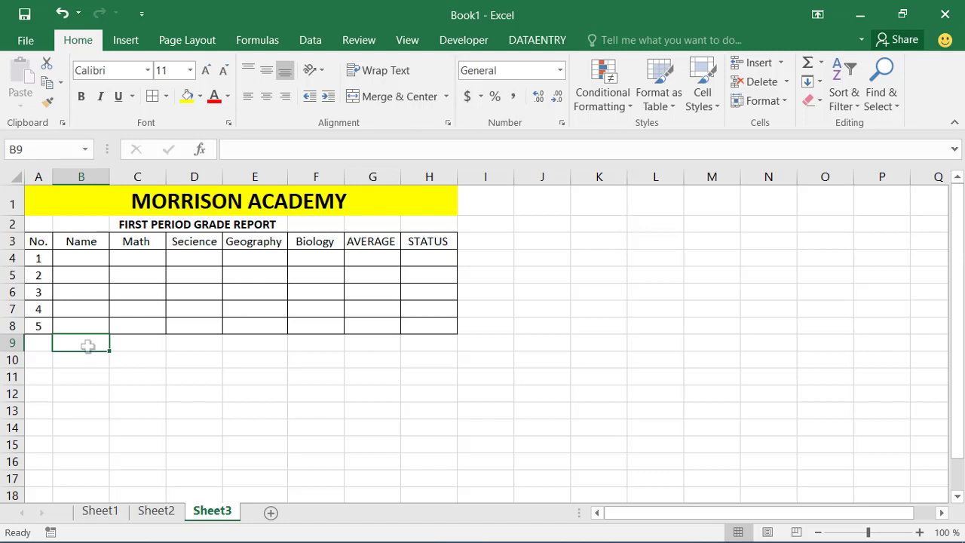
pyautogui.write('GRAND')
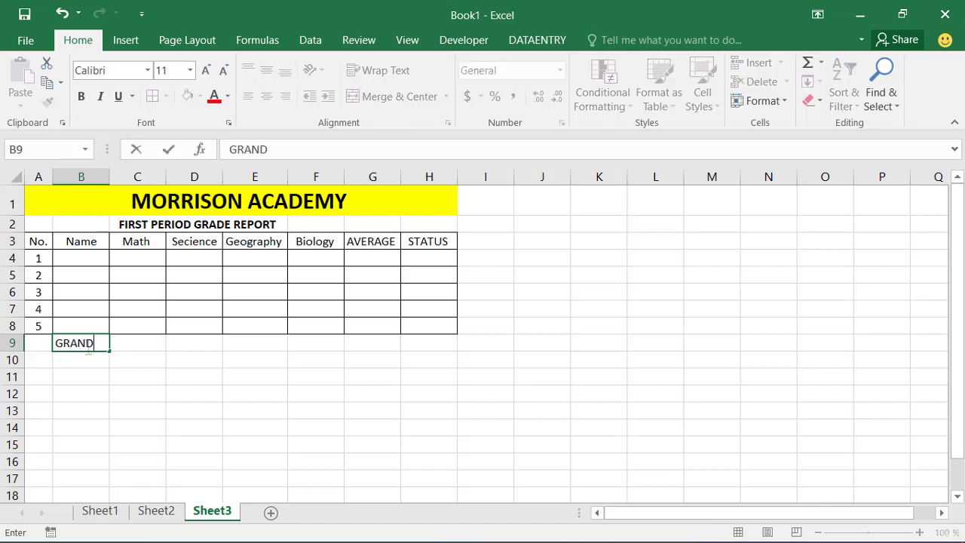
pyautogui.write(' TOLTLA')
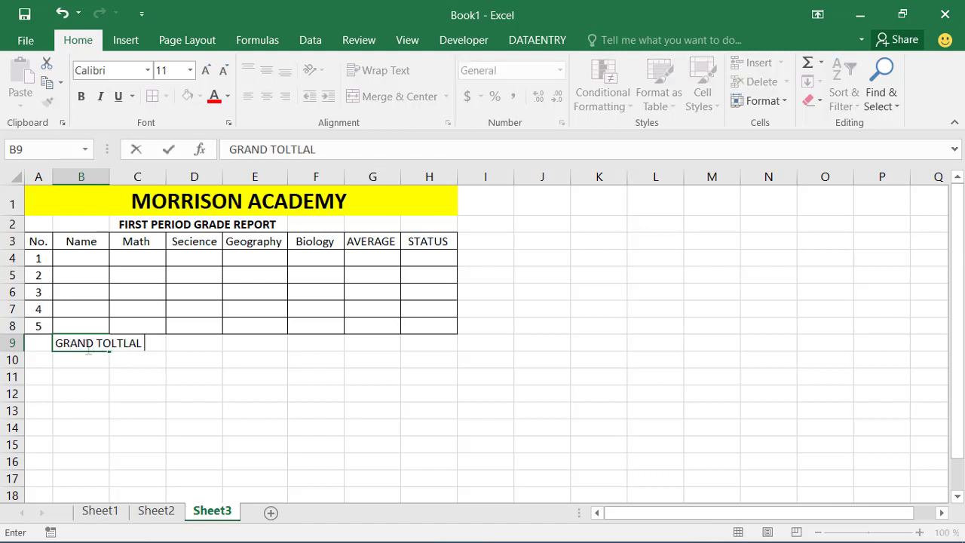
pyautogui.write('L')
pyautogui.press('Left')
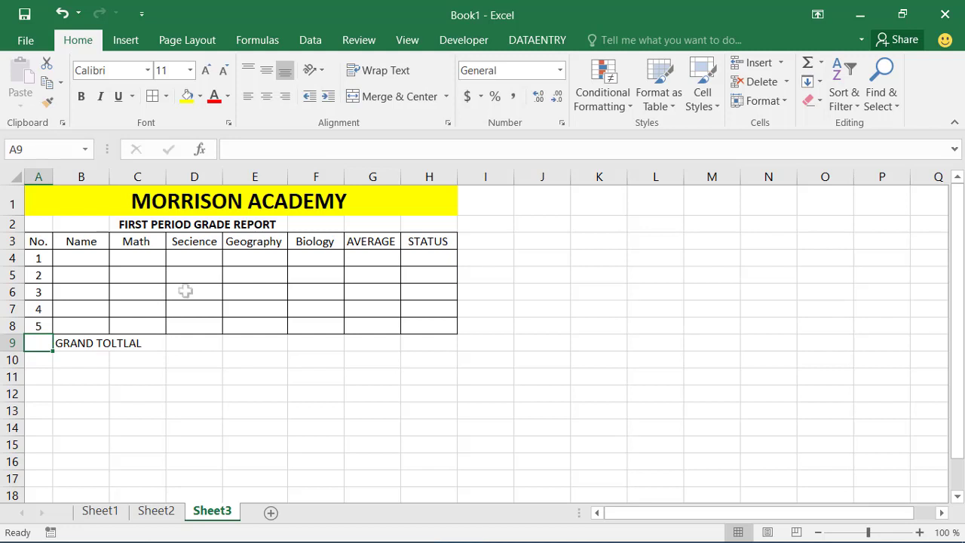
# - Correct the misspelled label in cell B9 to GRAND TOTAL
pyautogui.click(91, 345)
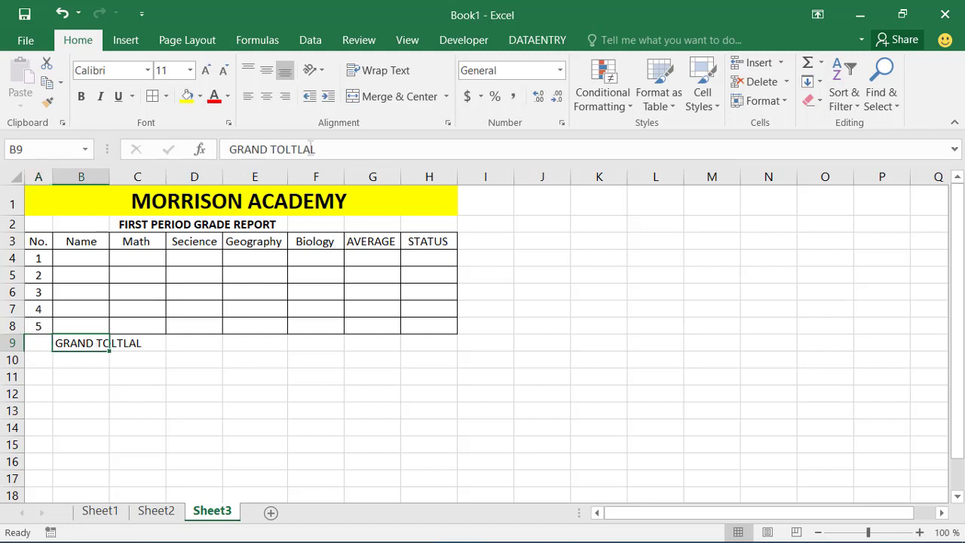
pyautogui.click(144, 424)
pyautogui.click(83, 343)
pyautogui.click(320, 150)
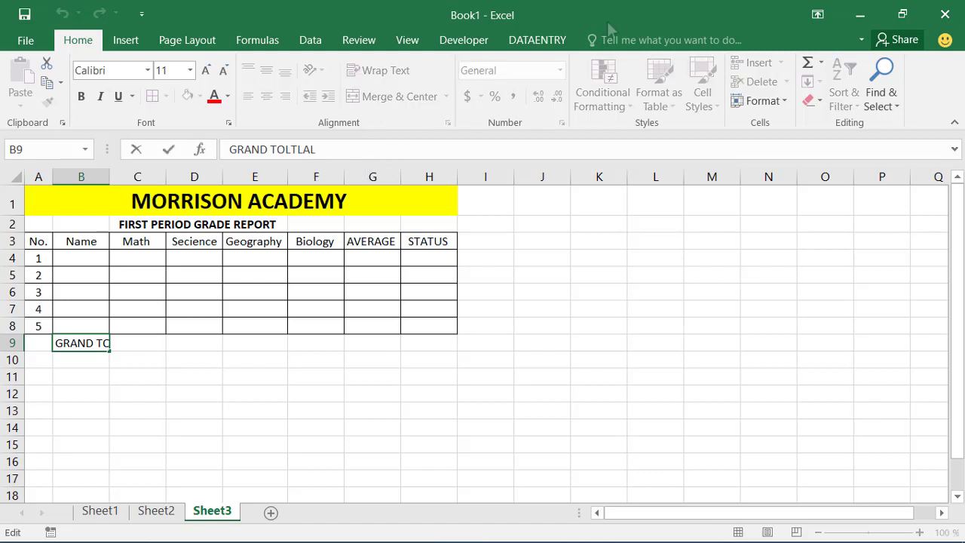
pyautogui.press('BackSpace')
pyautogui.press('BackSpace')
pyautogui.press('BackSpace')
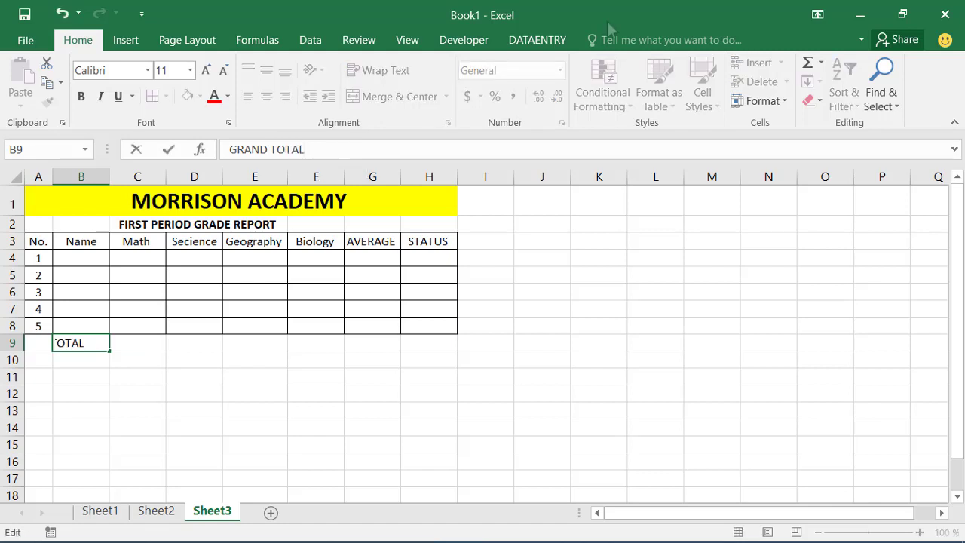
pyautogui.click(250, 374)
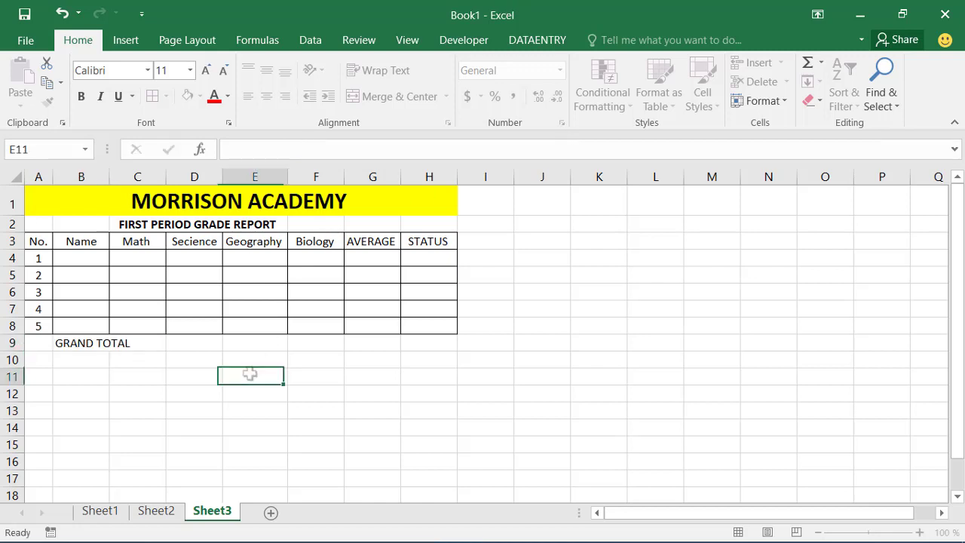
pyautogui.click(90, 343)
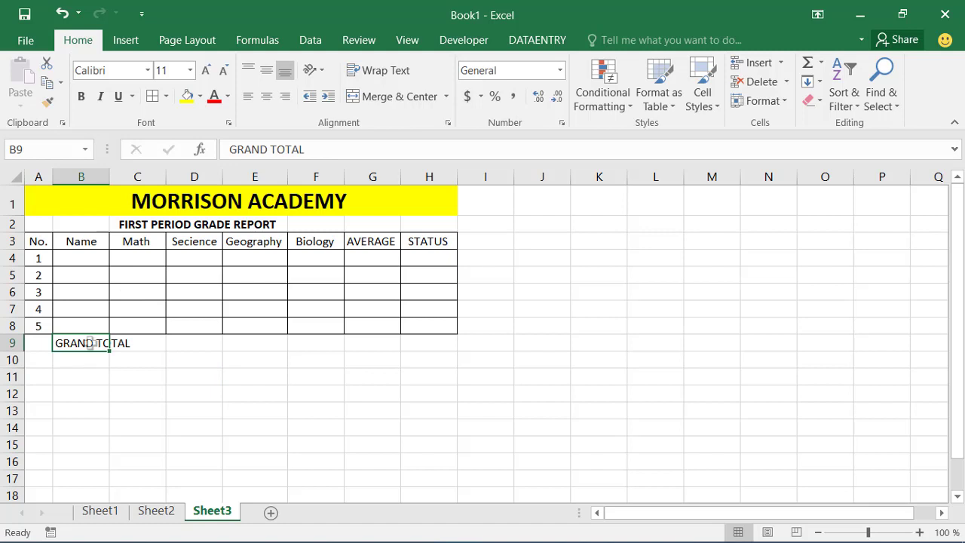
# - Enter the summary label MAXIMAL in cell B10
pyautogui.click(82, 360)
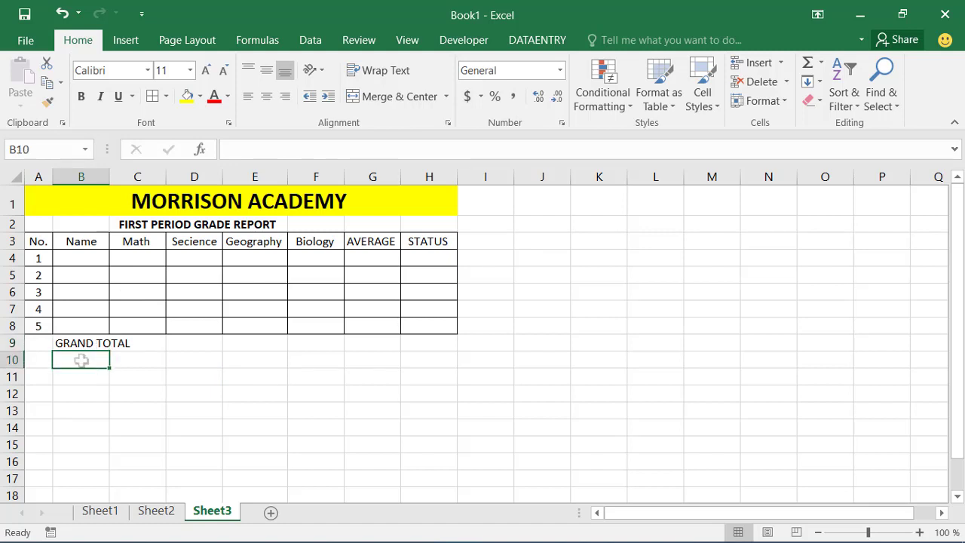
pyautogui.write('MA')
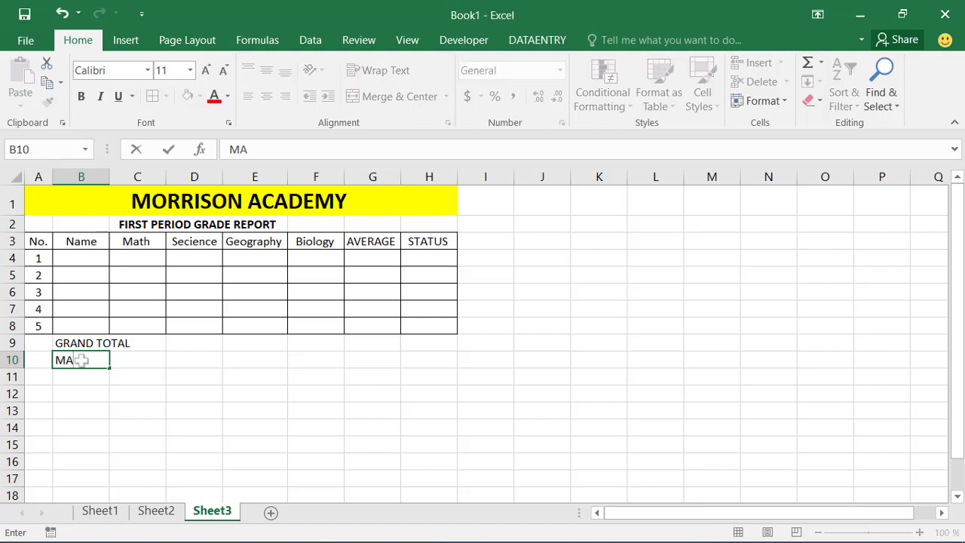
pyautogui.write('XIMAL')
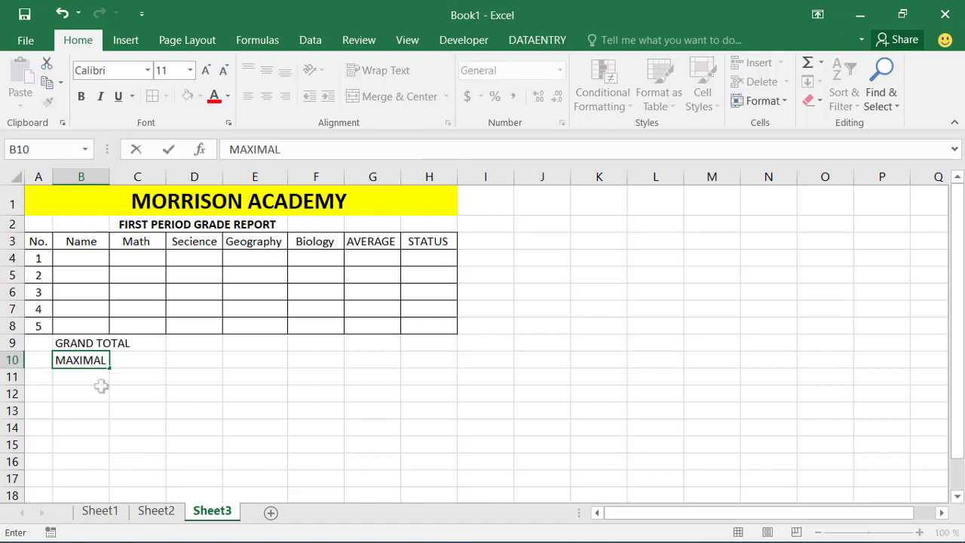
# - Enter the summary labels MINIMAL in cell B11 and COUNT in cell B12
pyautogui.click(97, 379)
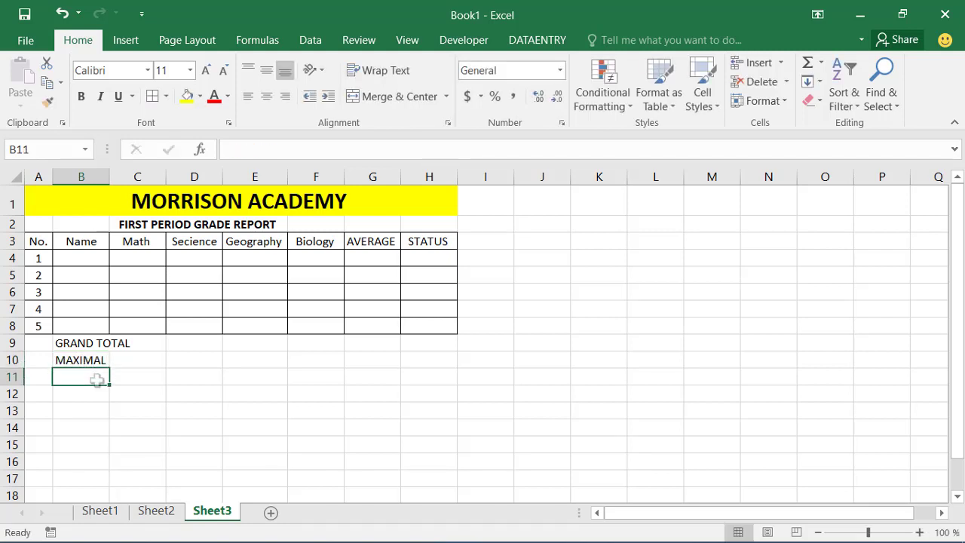
pyautogui.write('MI')
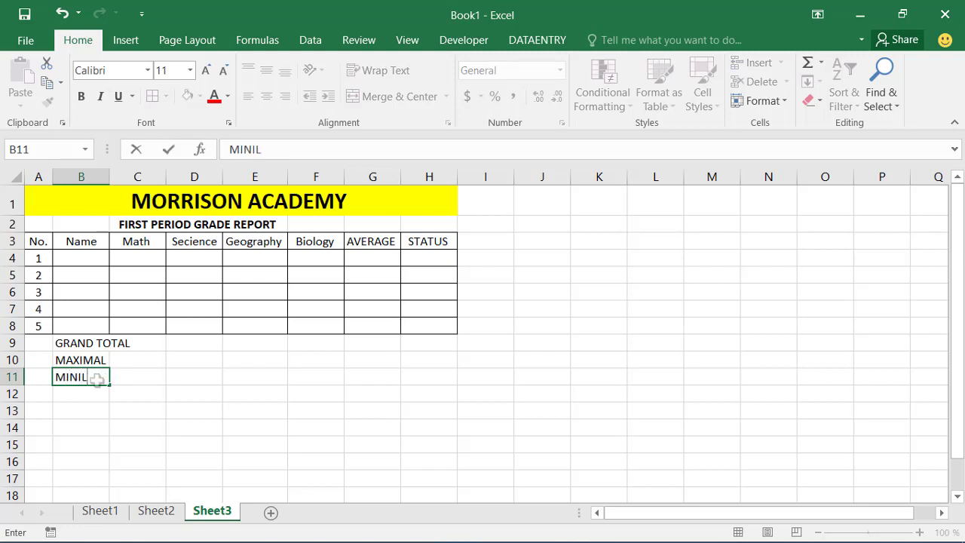
pyautogui.write('NIMA')
pyautogui.press('Return')
pyautogui.press('Return')
pyautogui.press('Up')
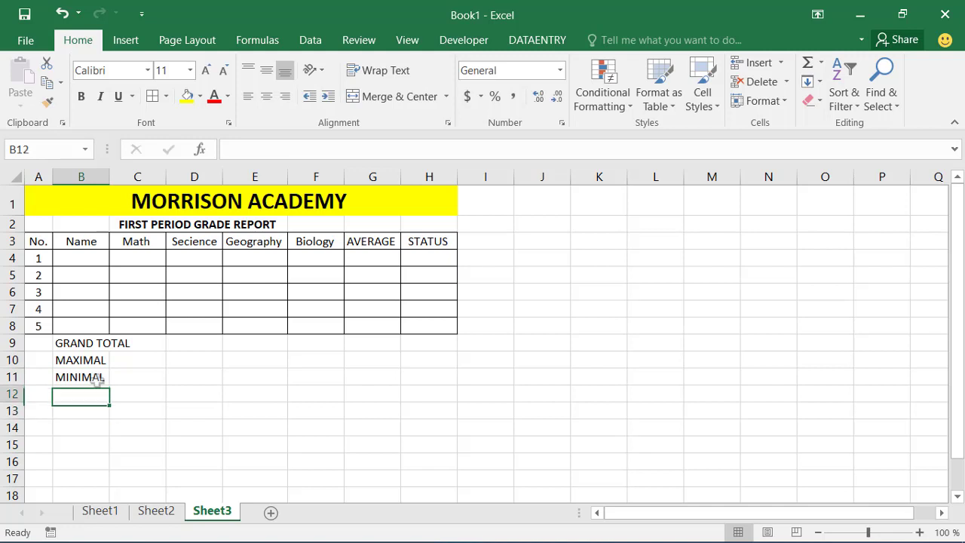
pyautogui.write('COUNT')
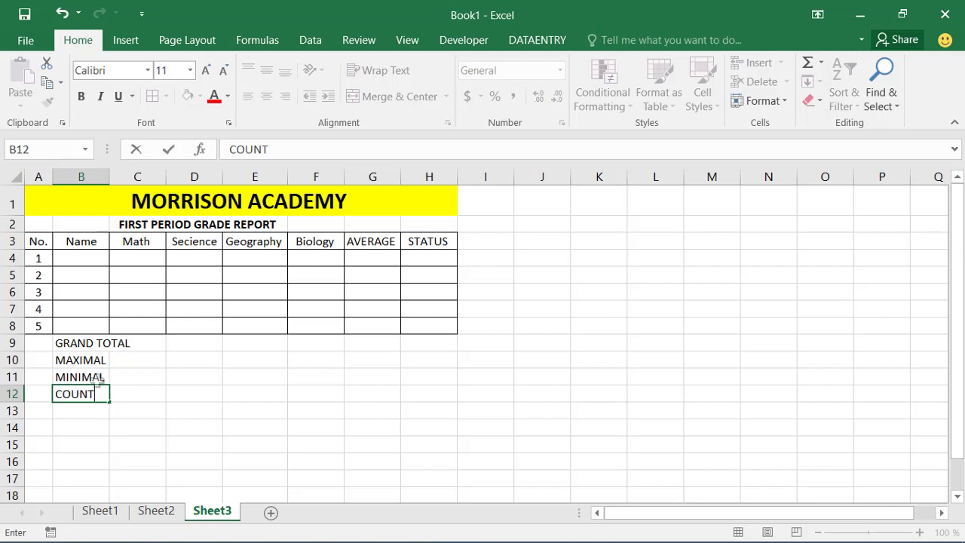
pyautogui.press('Return')
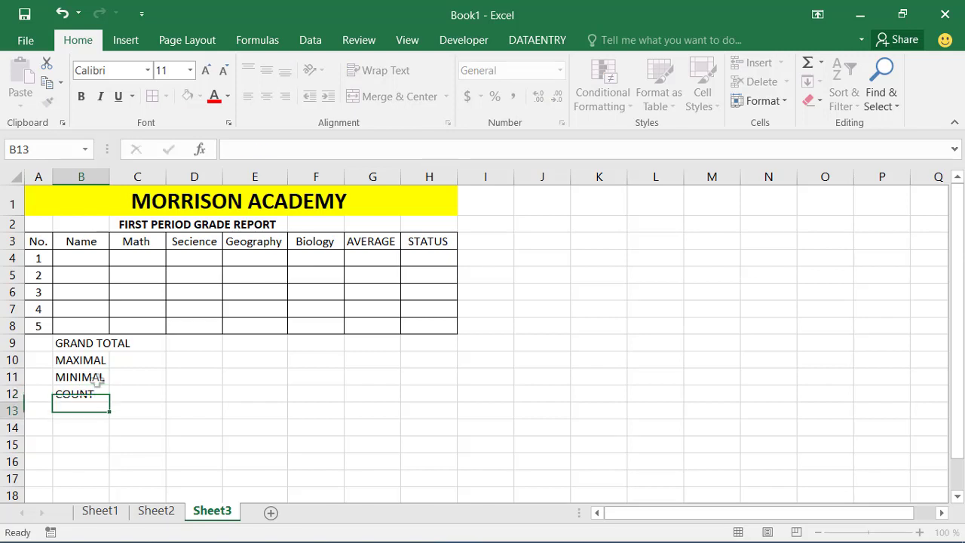
# - Enter the summary label MODE in cell B13
pyautogui.write('MODE')
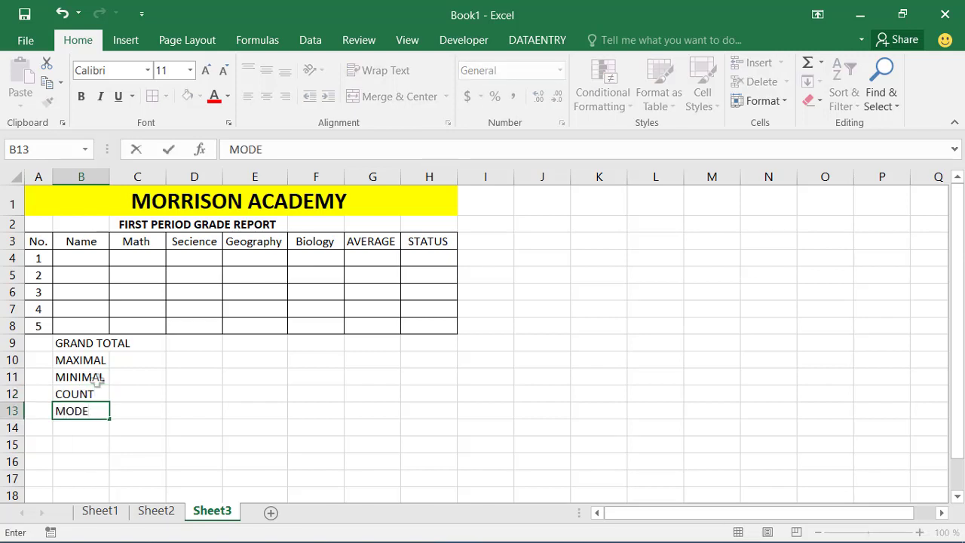
pyautogui.press('Return')
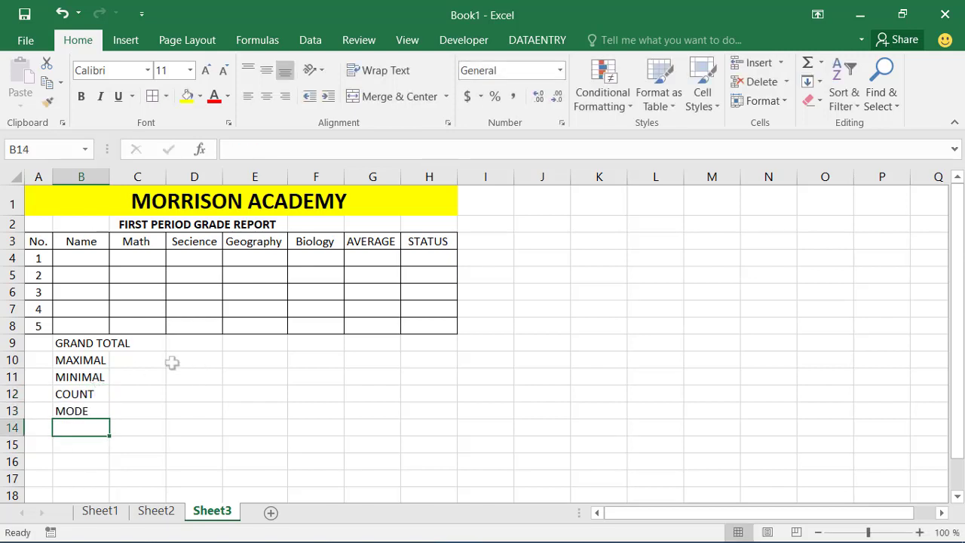
# - Apply all borders to the summary block B9:C13 and auto-fit column B to its labels
pyautogui.moveTo(99, 343); pyautogui.dragTo(113, 409)
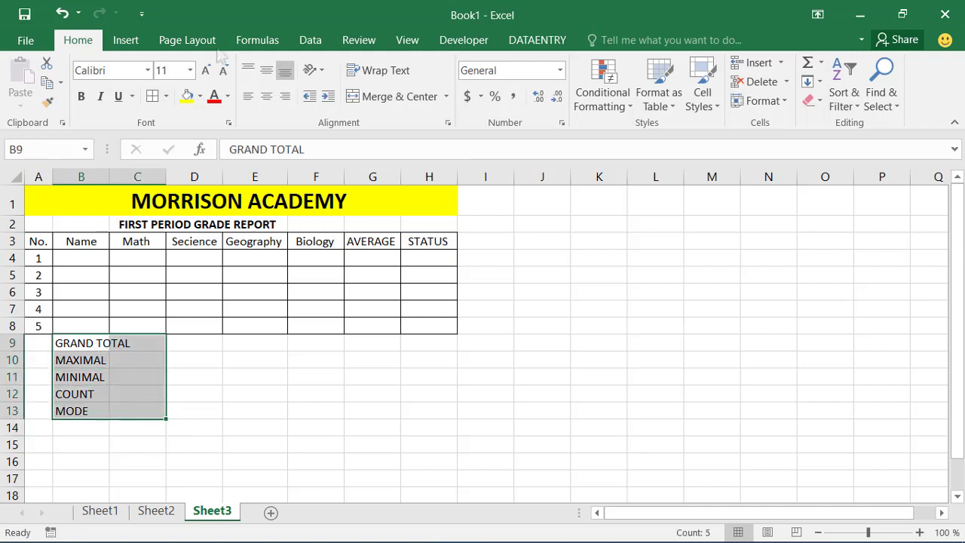
pyautogui.click(153, 95)
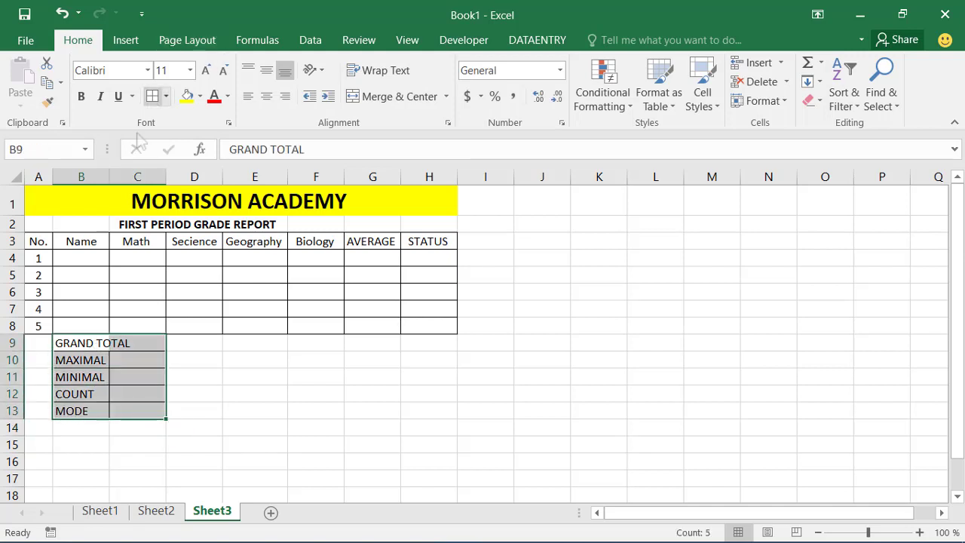
pyautogui.doubleClick(107, 177)
pyautogui.click(355, 444)
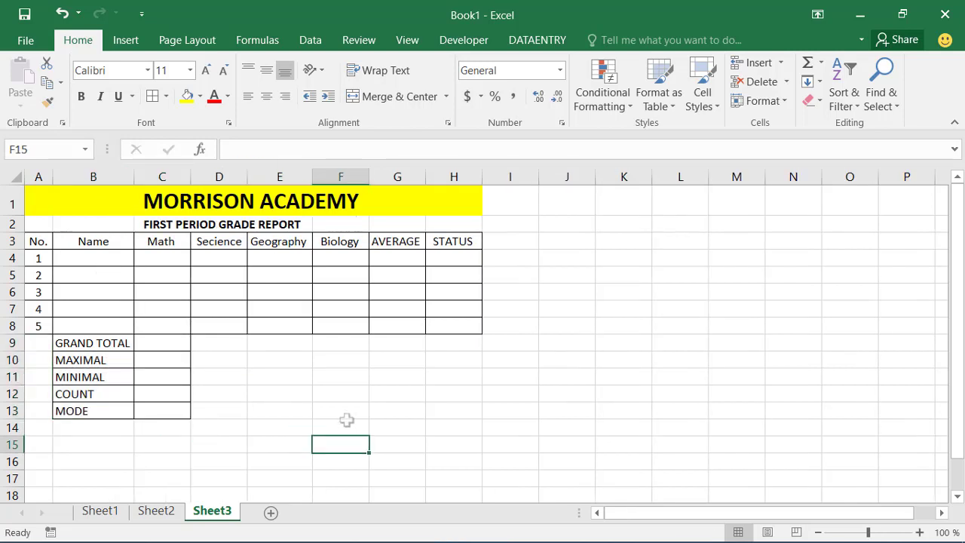
pyautogui.click(90, 261)
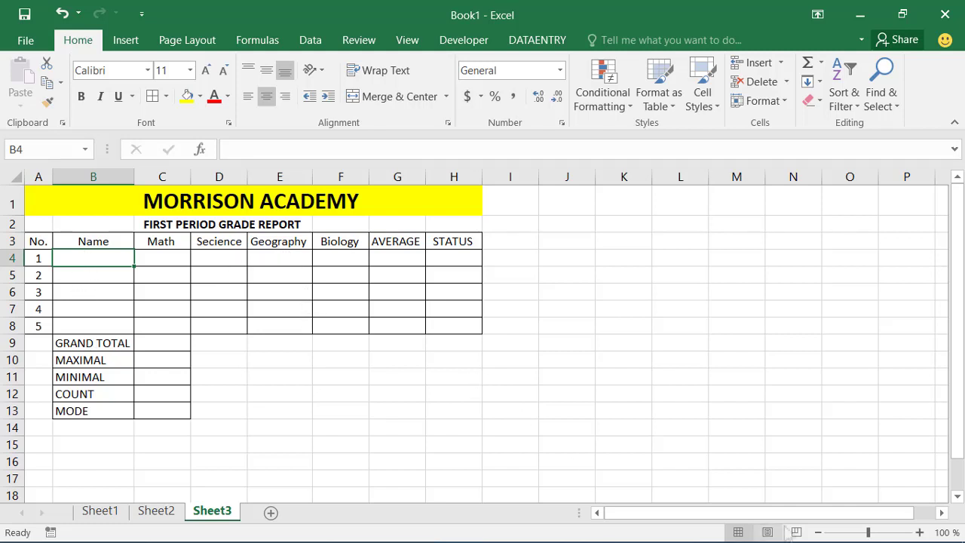
pyautogui.moveTo(830, 539)
pyautogui.click(458, 535)
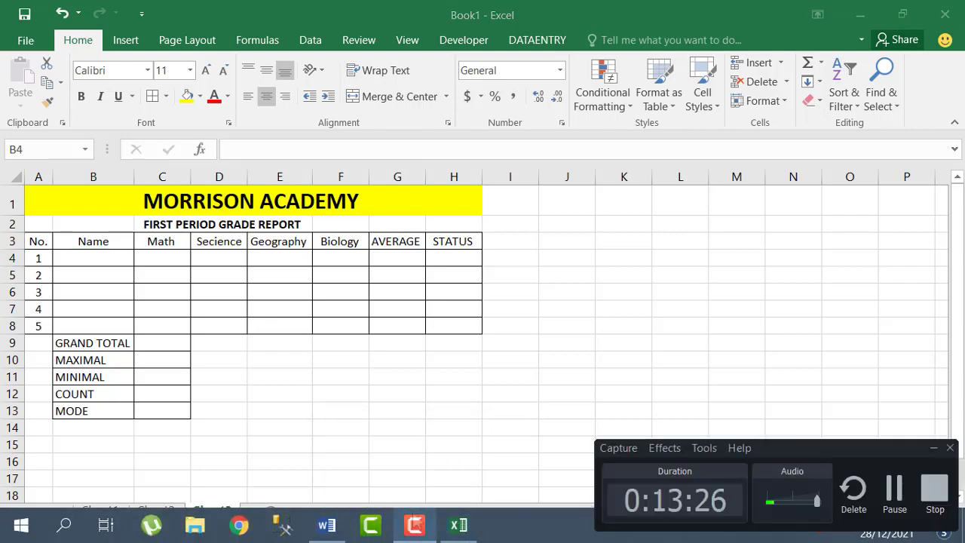
pyautogui.click(895, 490)
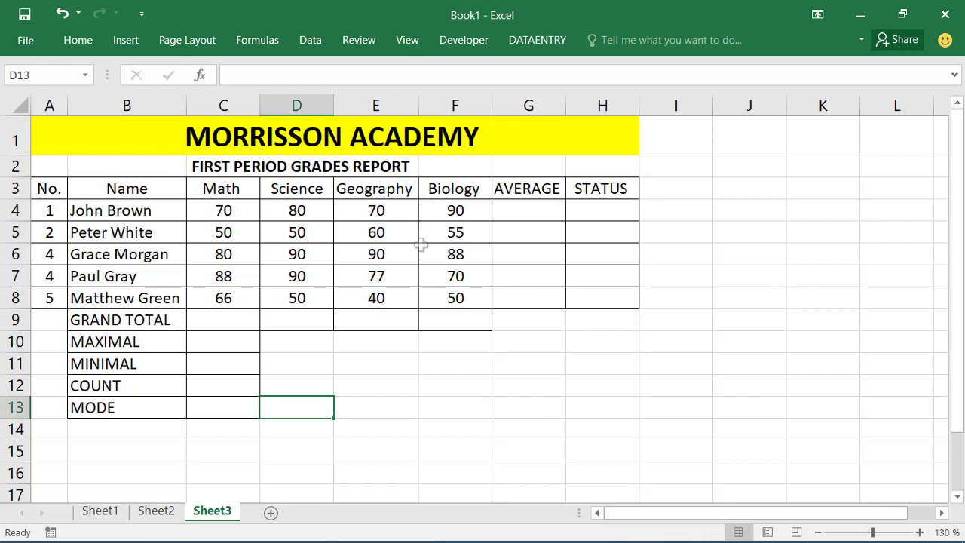
pyautogui.click(289, 257)
pyautogui.click(241, 231)
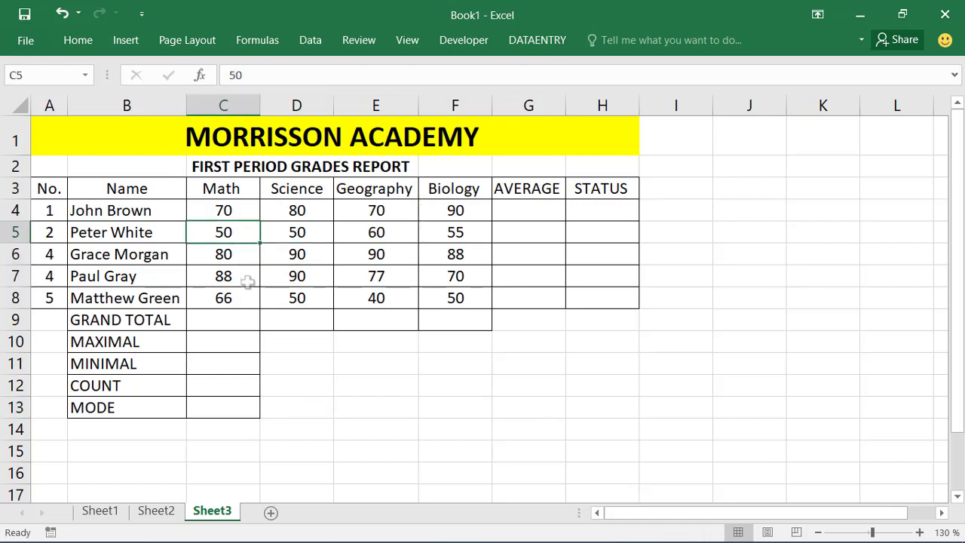
pyautogui.click(247, 278)
pyautogui.click(239, 259)
pyautogui.click(367, 279)
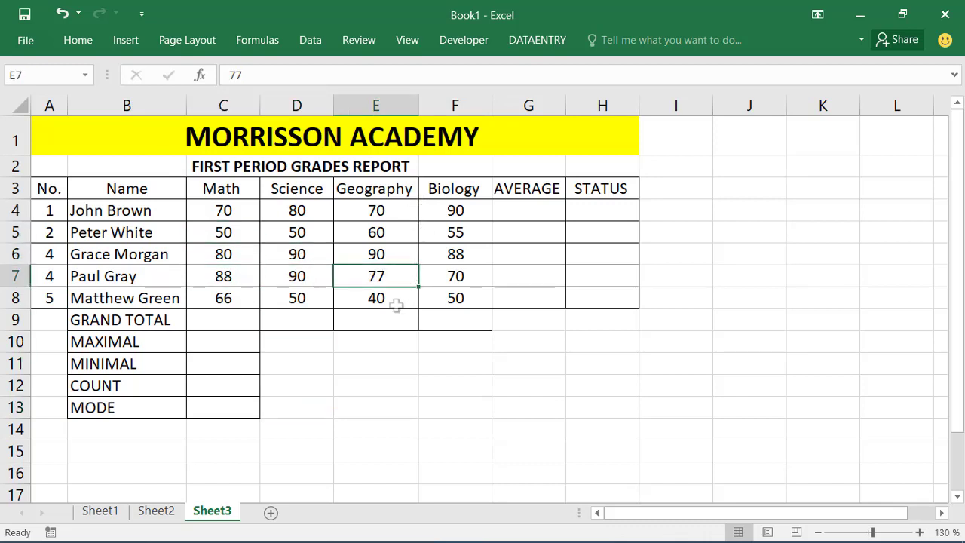
pyautogui.click(393, 298)
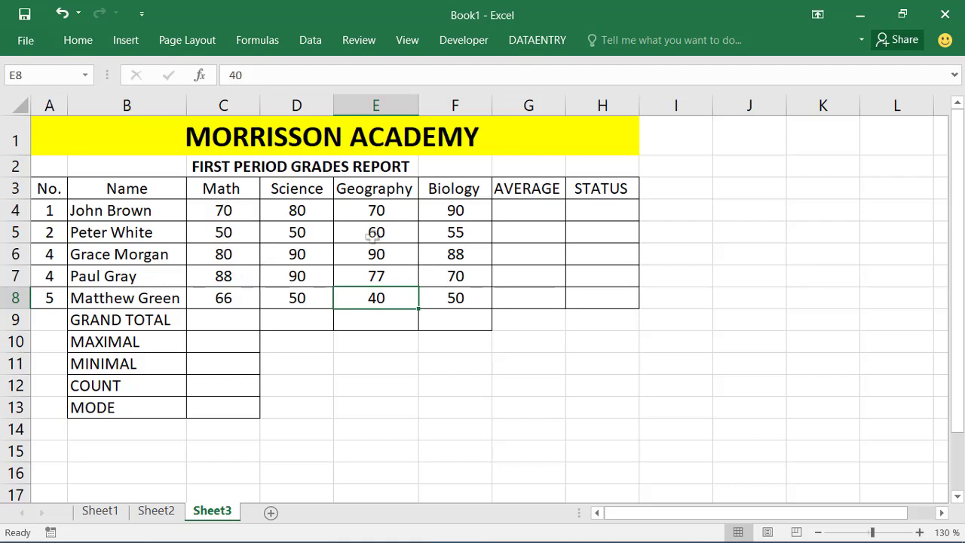
# - Switch to the Word outline to review the SUM item under Statistical Function, and return to the Excel workbook
pyautogui.hotkey('alt', 'Tab')
pyautogui.hotkey('alt', 'Tab')
pyautogui.hotkey('alt', 'Tab')
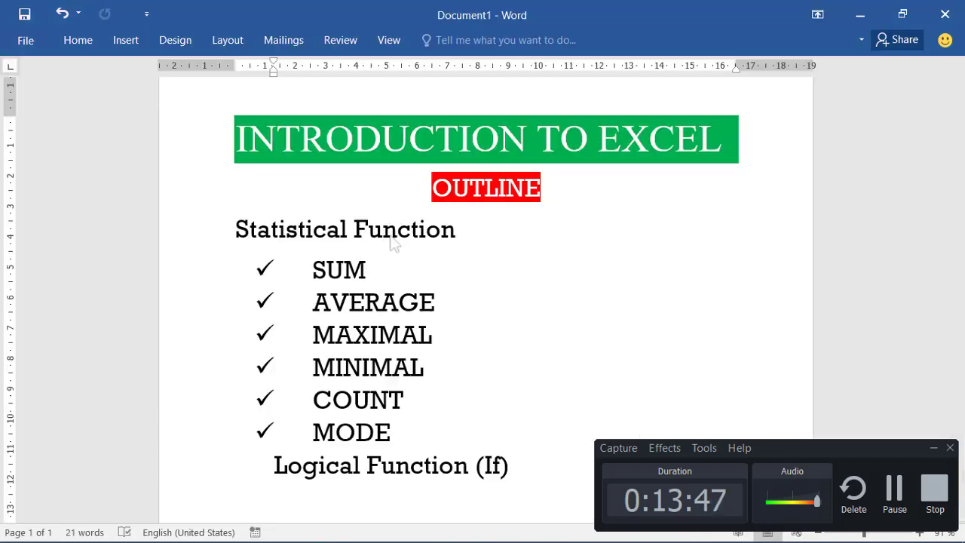
pyautogui.click(370, 270)
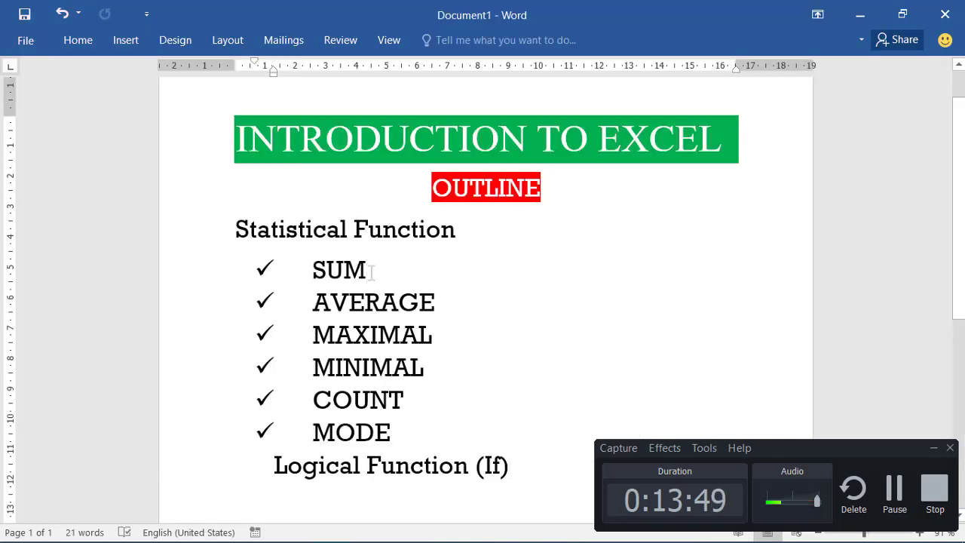
pyautogui.hotkey('alt', 'Tab')
pyautogui.hotkey('alt', 'Tab')
pyautogui.hotkey('alt', 'Tab')
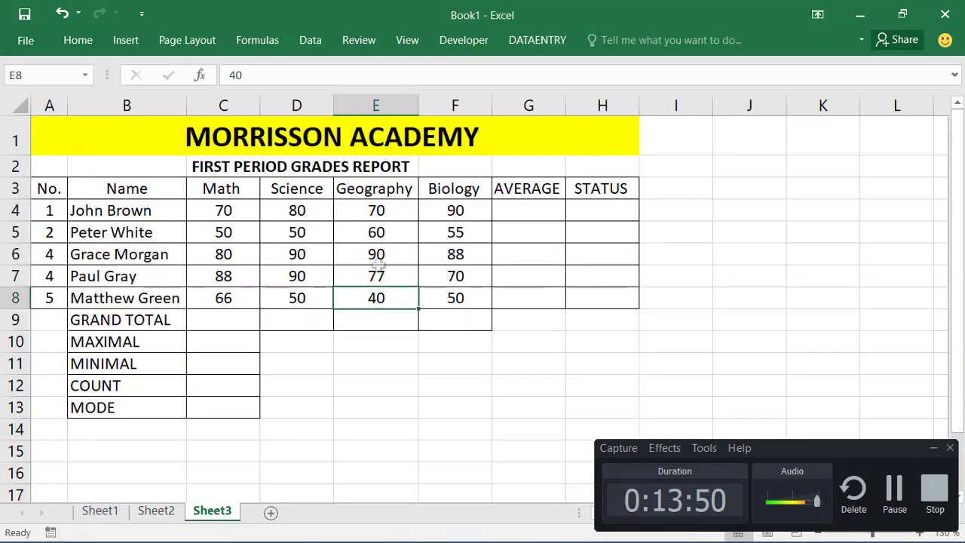
# - Enter the formula =SUM(C4:C8) in cell C9 to total the Math grades
pyautogui.click(243, 318)
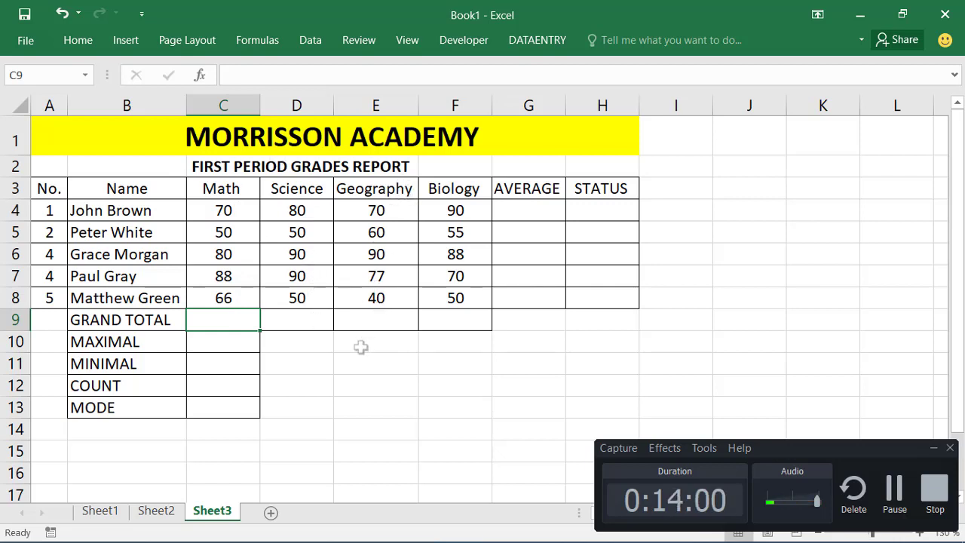
pyautogui.click(237, 357)
pyautogui.click(234, 317)
pyautogui.write('=S')
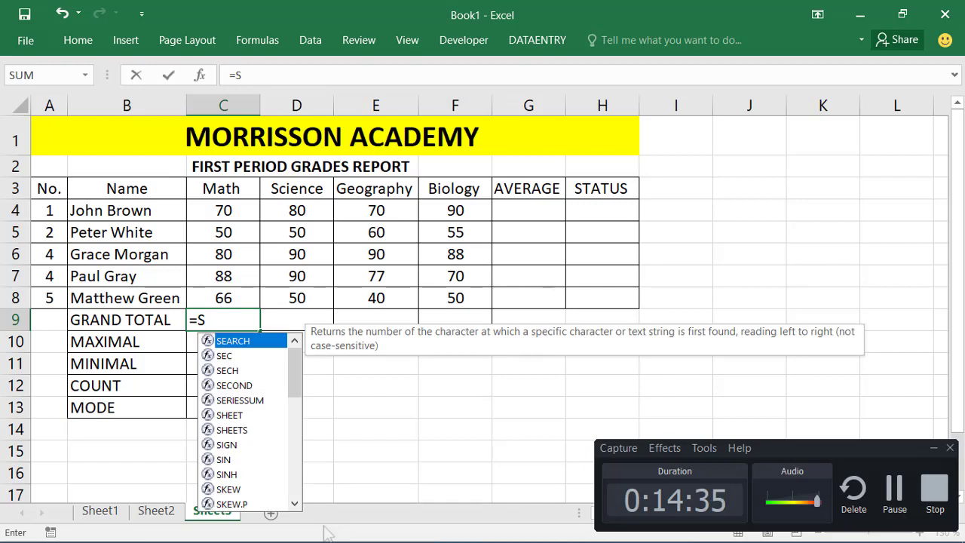
pyautogui.write('UM')
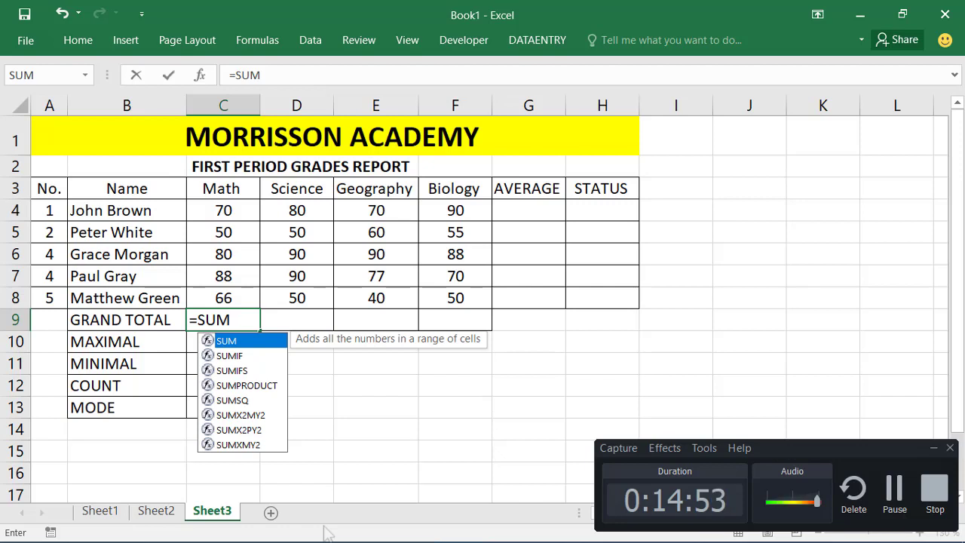
pyautogui.write('(')
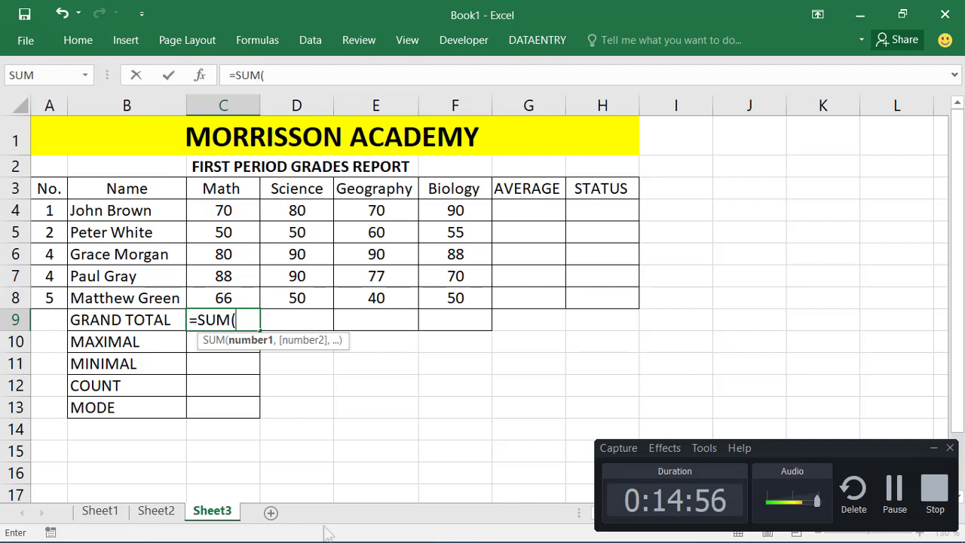
pyautogui.press('BackSpace')
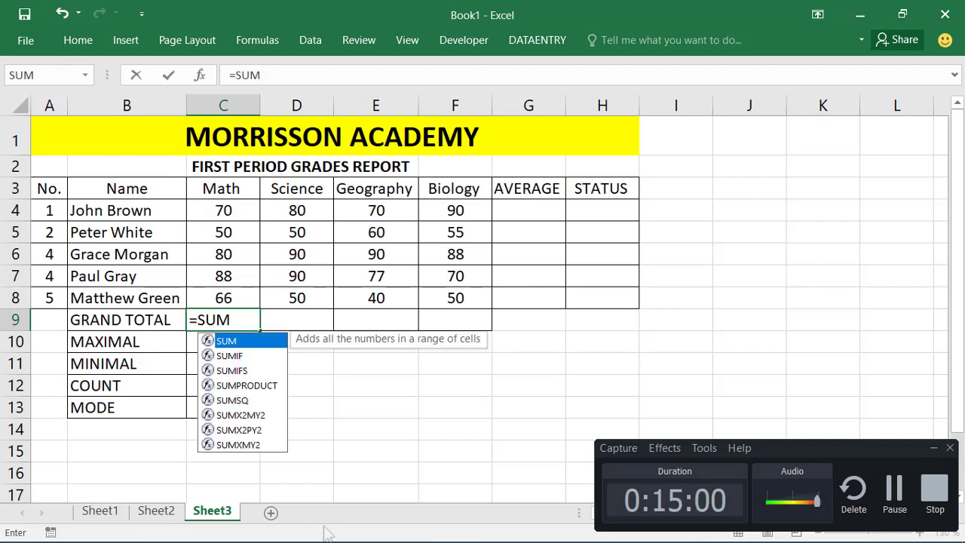
pyautogui.write('(')
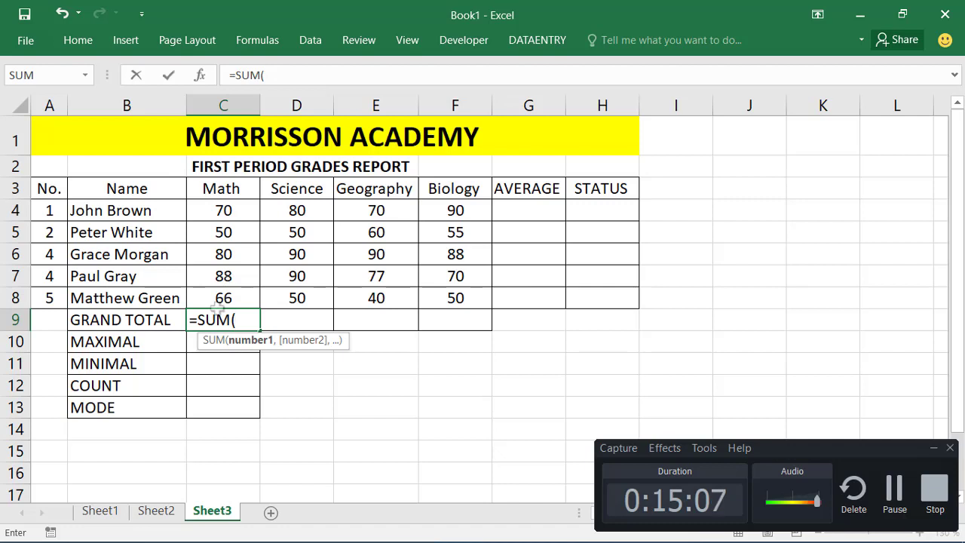
pyautogui.click(238, 213)
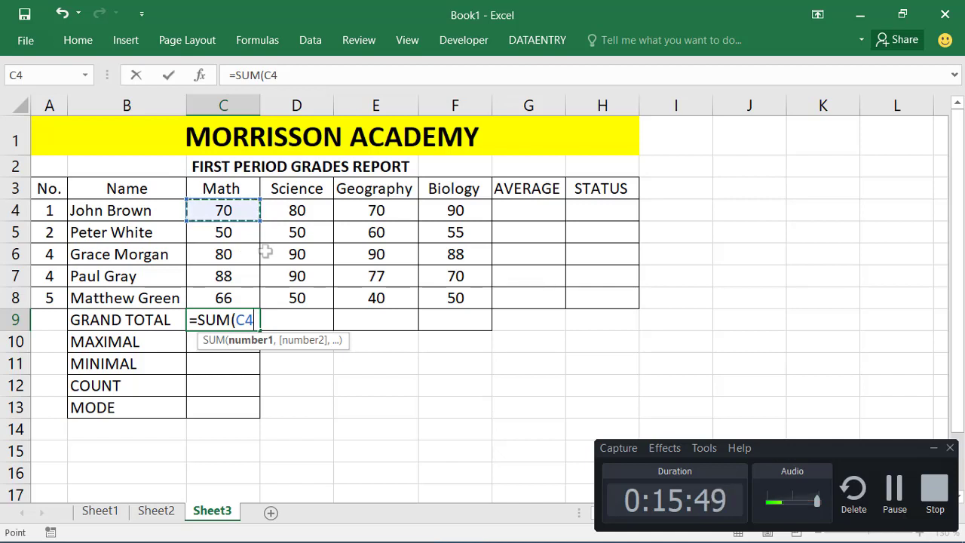
pyautogui.press('F8')
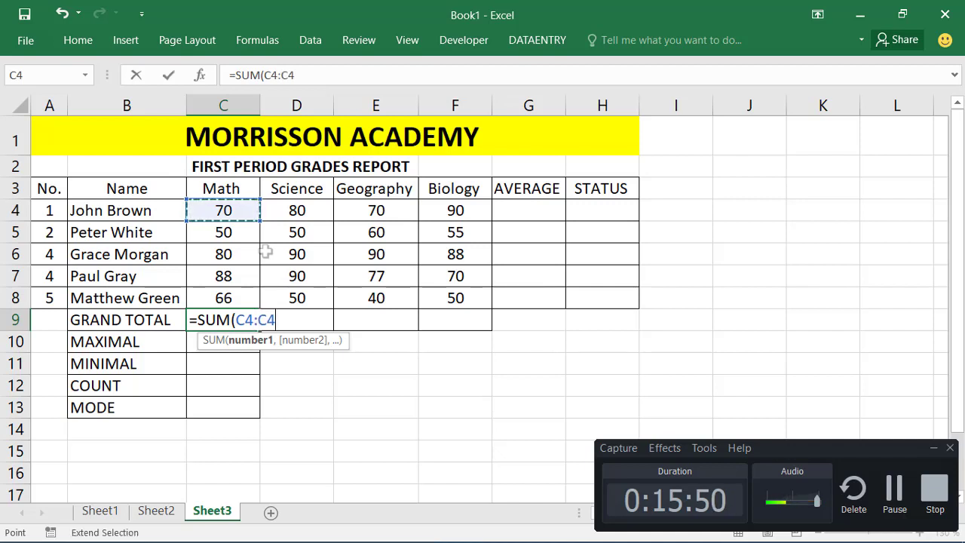
pyautogui.click(237, 293)
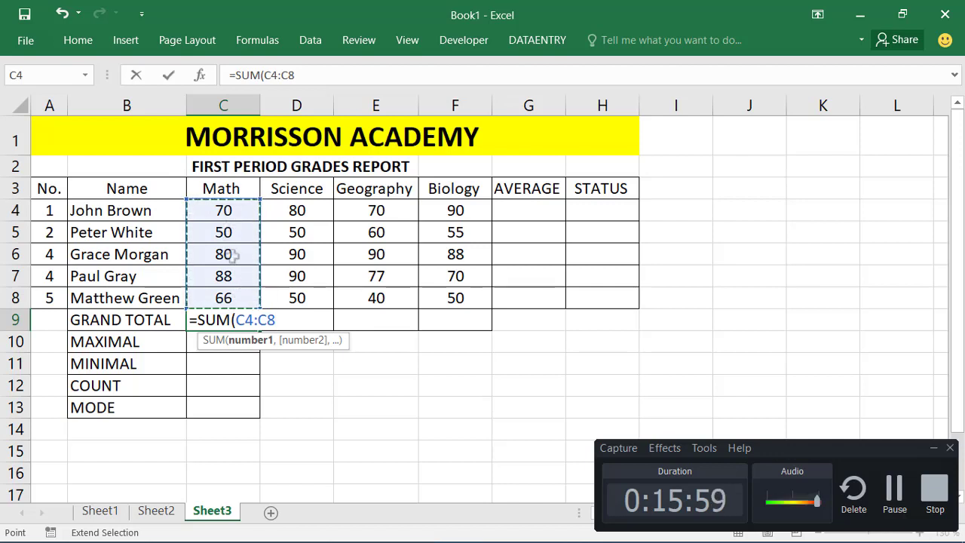
pyautogui.write(')')
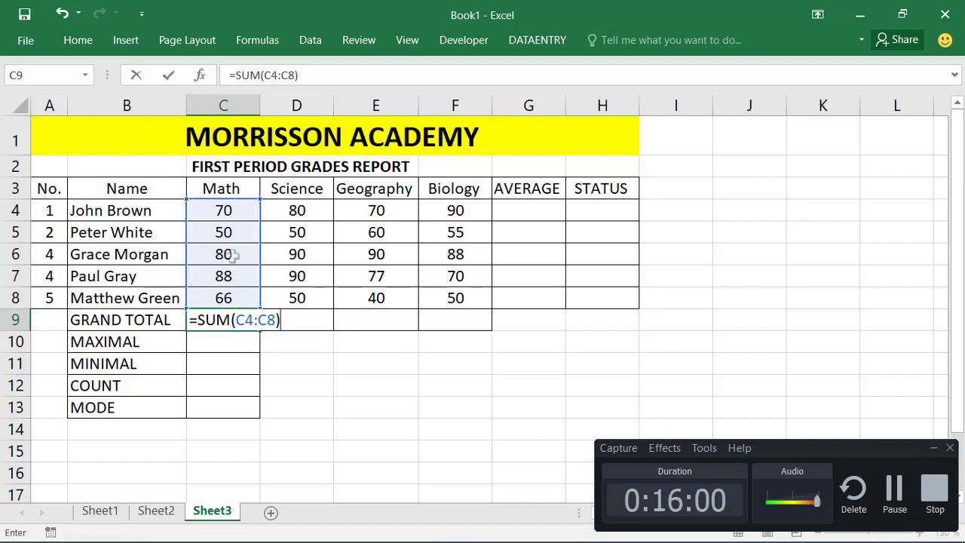
pyautogui.press('Return')
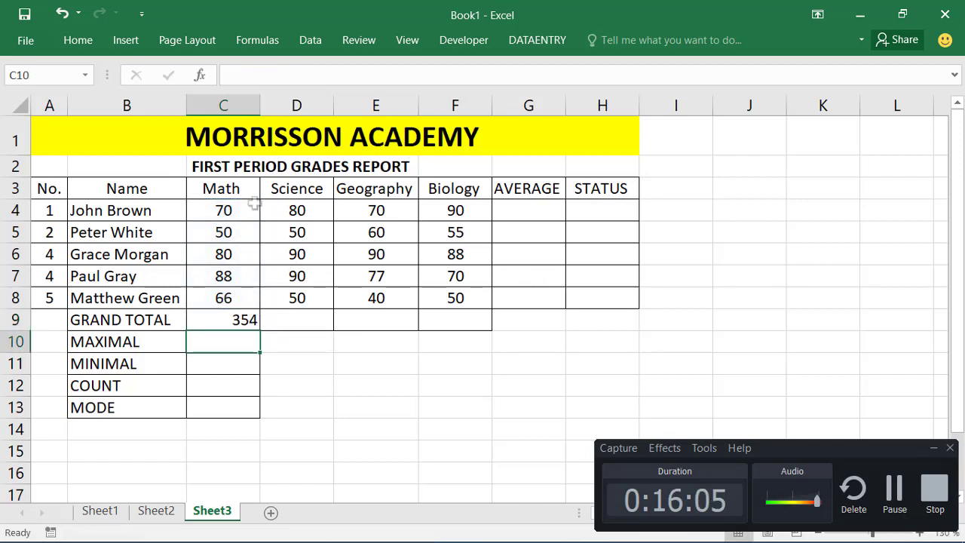
# - Fill the Math total formula from C9 across to F9, and clear the totals in C9:F9
pyautogui.click(229, 319)
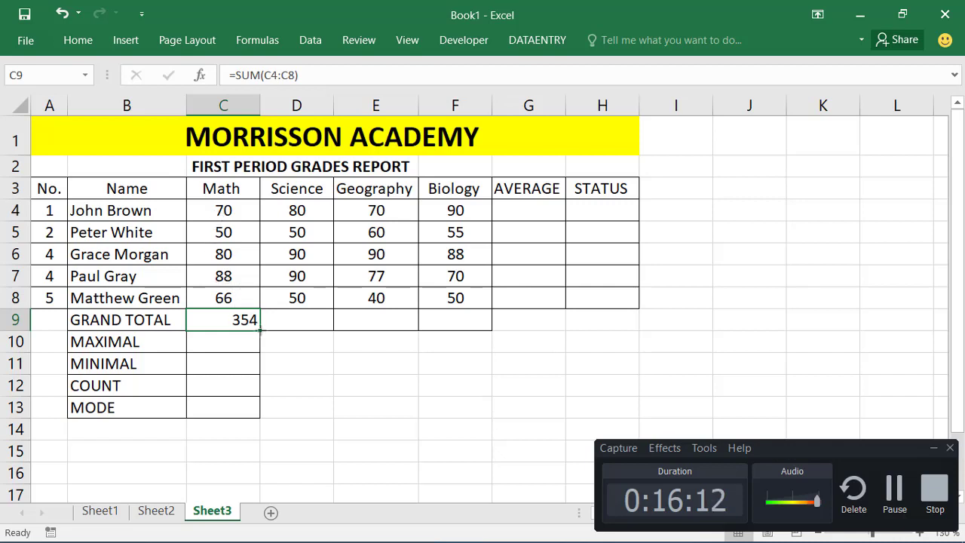
pyautogui.moveTo(260, 330); pyautogui.dragTo(477, 324)
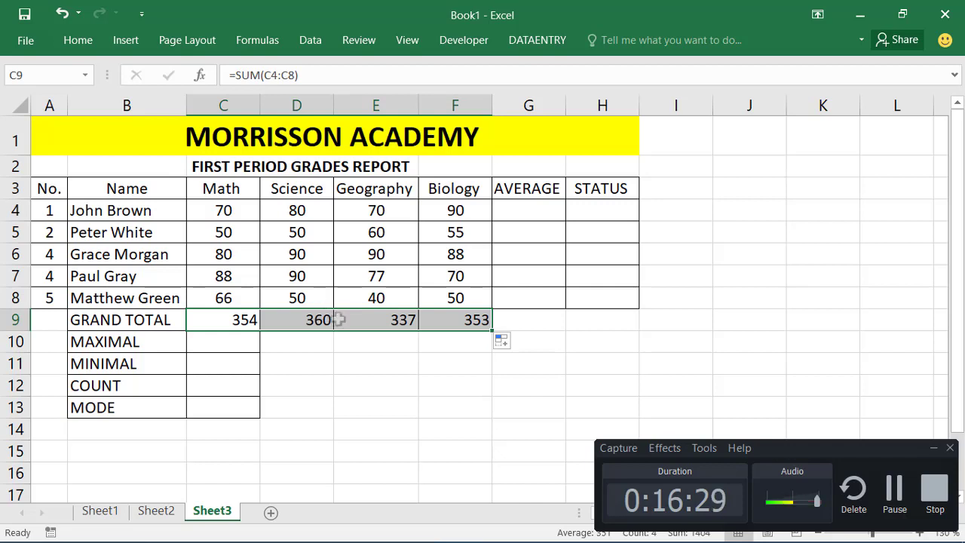
pyautogui.press('Delete')
pyautogui.click(350, 365)
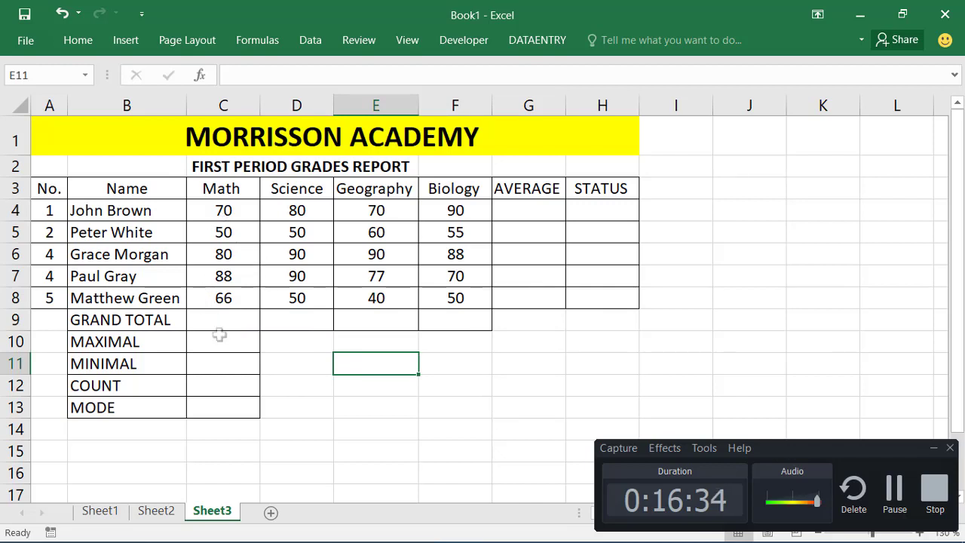
# - Total the Math grades C4:C8 in cell C9 using the AutoSum Sum function
pyautogui.click(239, 318)
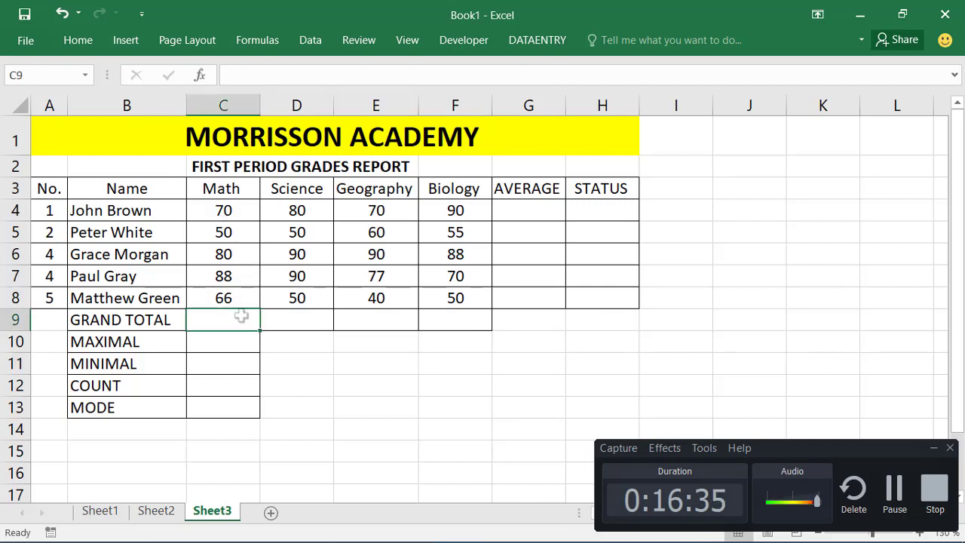
pyautogui.click(77, 40)
pyautogui.hotkey('ctrl', 'F1')
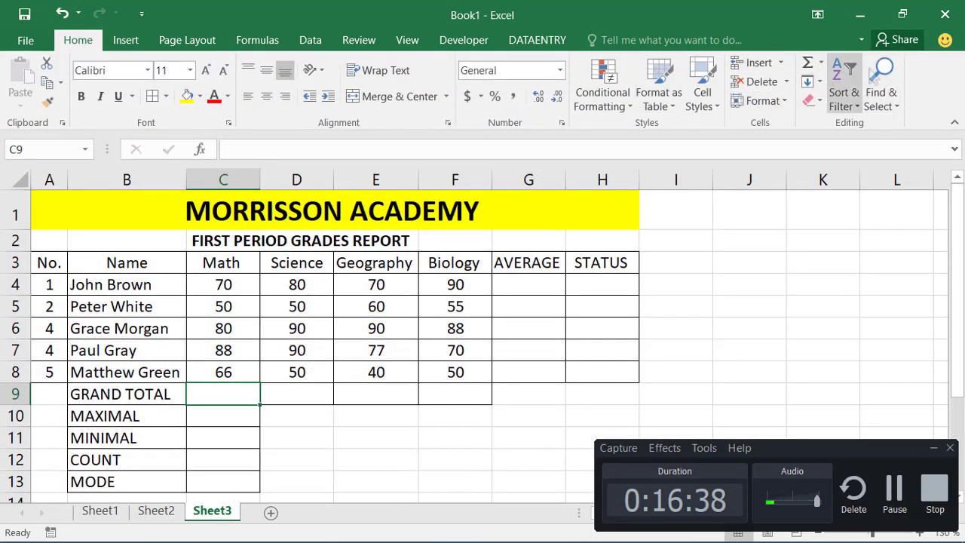
pyautogui.click(821, 63)
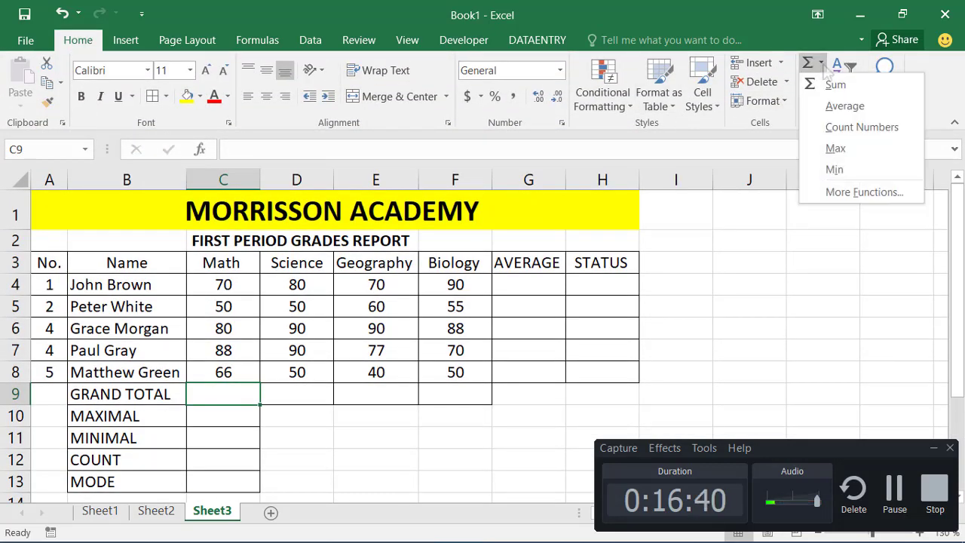
pyautogui.click(834, 85)
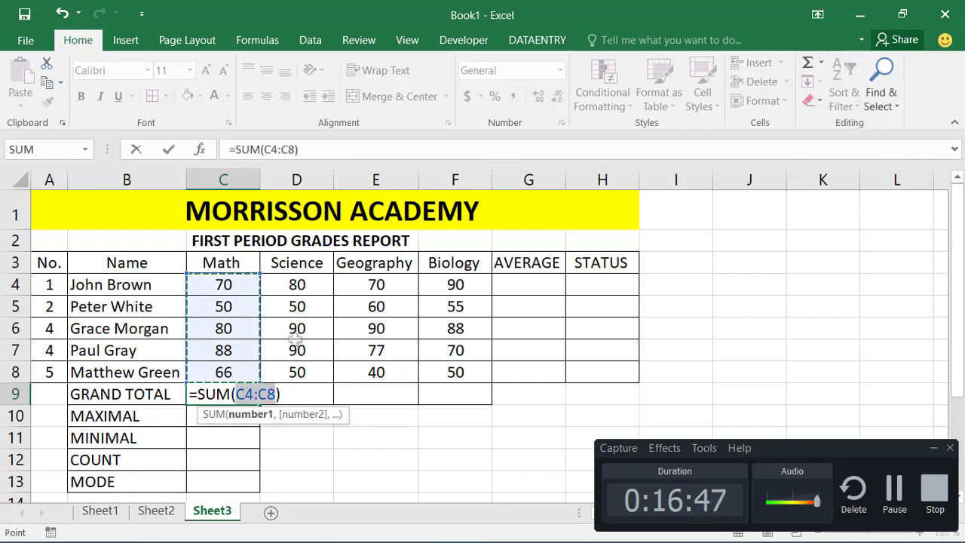
pyautogui.hotkey('ctrl', 'Return')
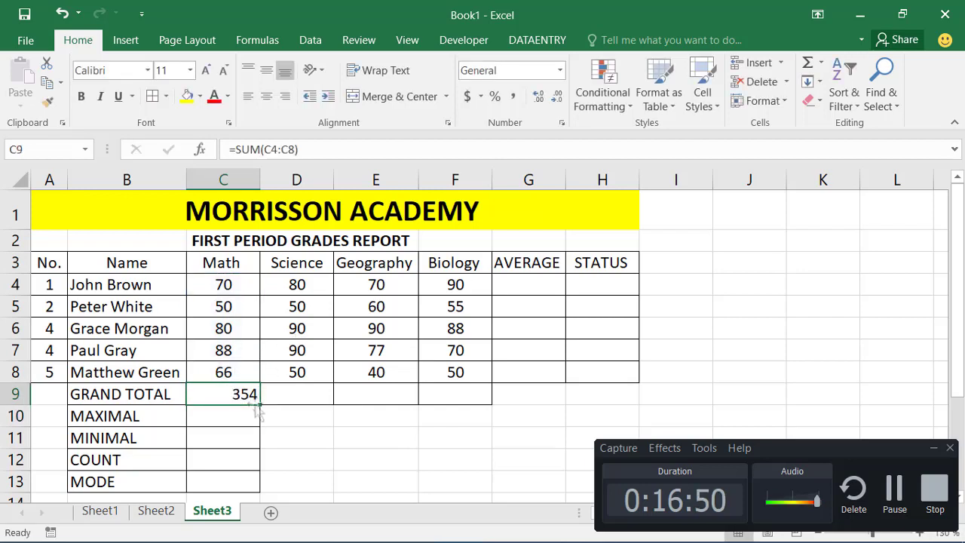
# - Fill the GRAND TOTAL formula from C9 across to F9 for Science, Geography and Biology, and select F9 to check its formula
pyautogui.moveTo(259, 404); pyautogui.dragTo(458, 397)
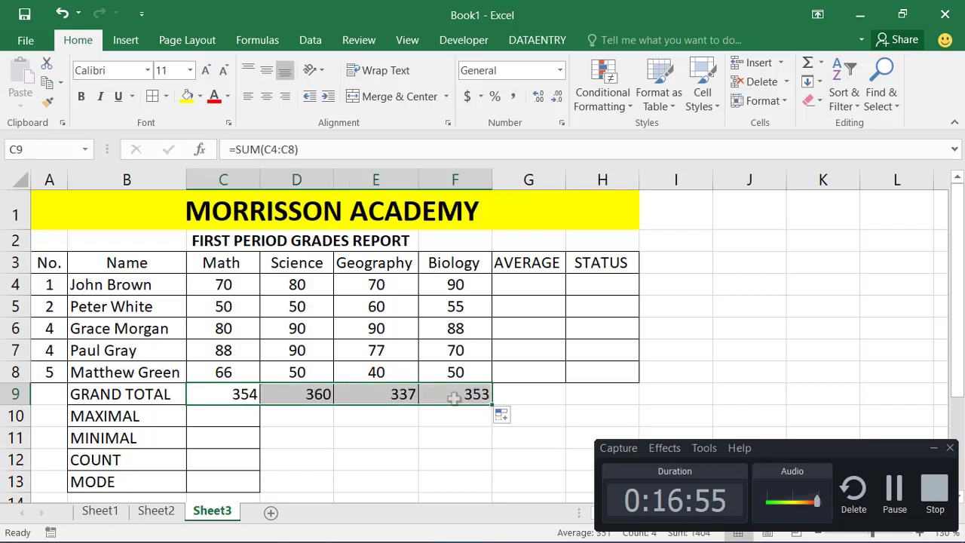
pyautogui.click(455, 398)
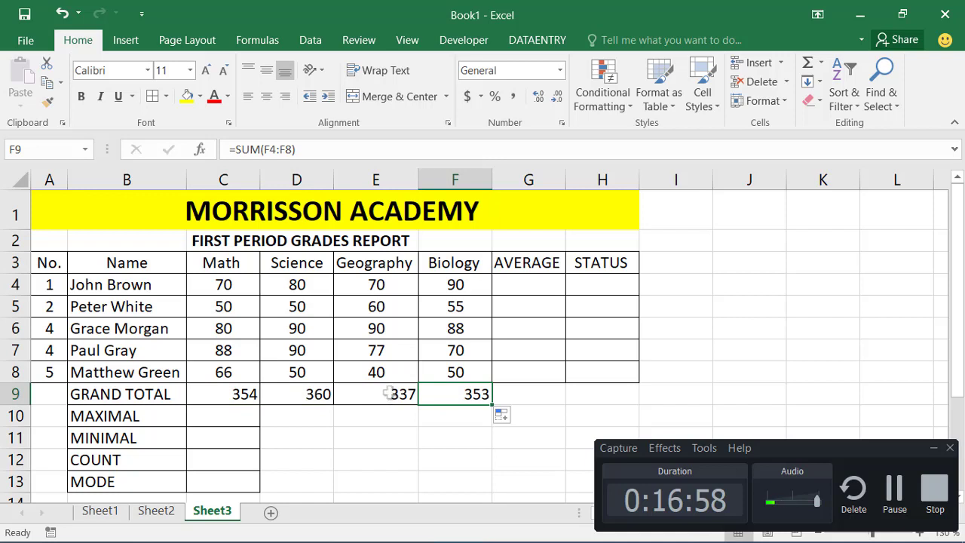
# - Enter the formula =AVERAGE(C4:F4) in cell G4 to average the first student's four grades
pyautogui.click(535, 285)
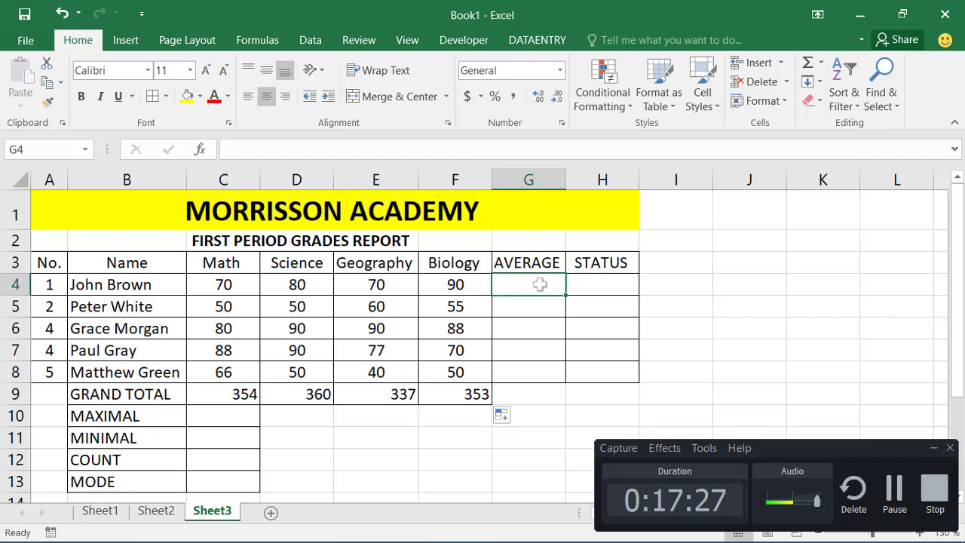
pyautogui.write('=')
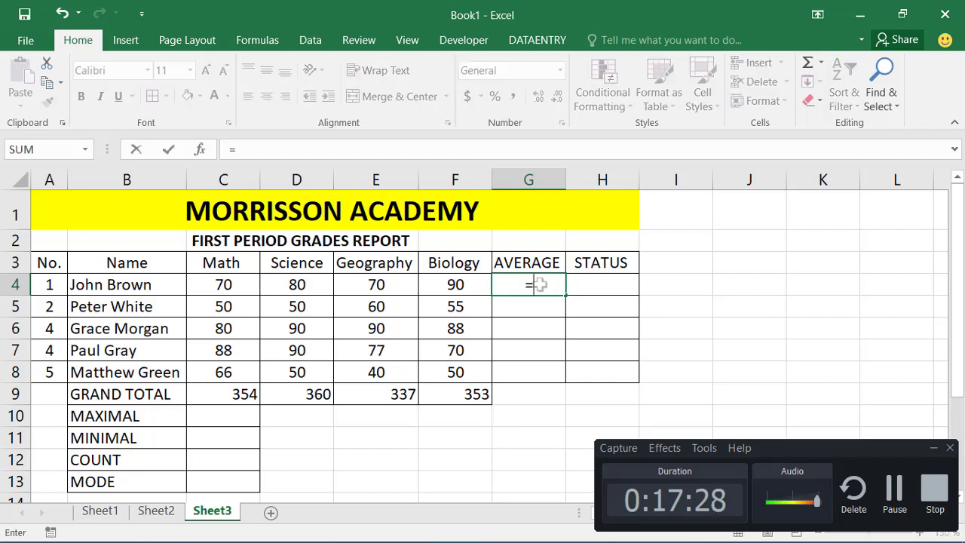
pyautogui.write('AVER')
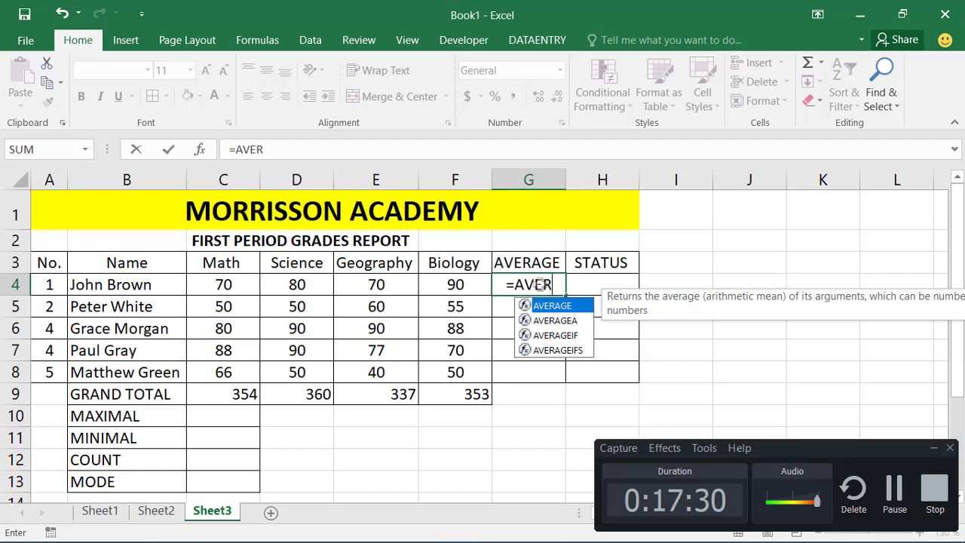
pyautogui.press('Tab')
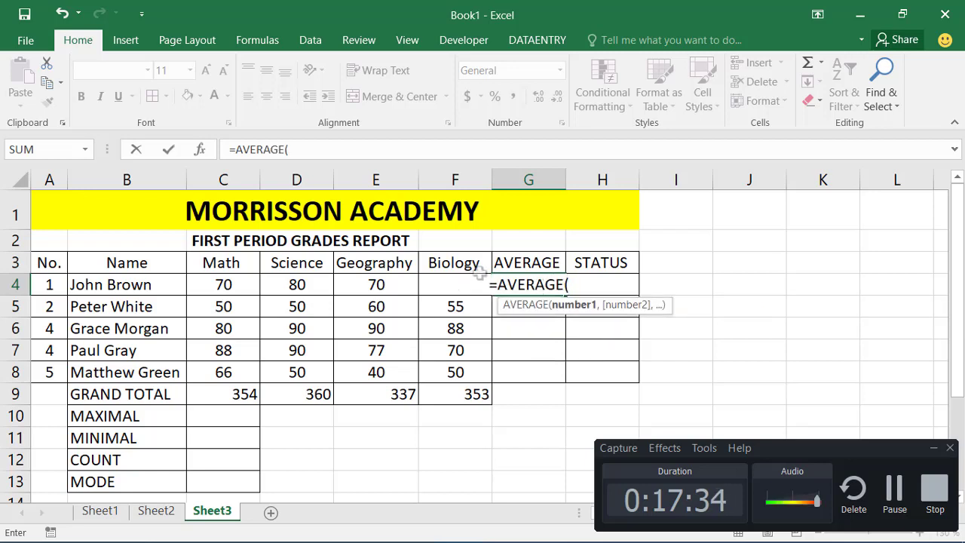
pyautogui.click(206, 287)
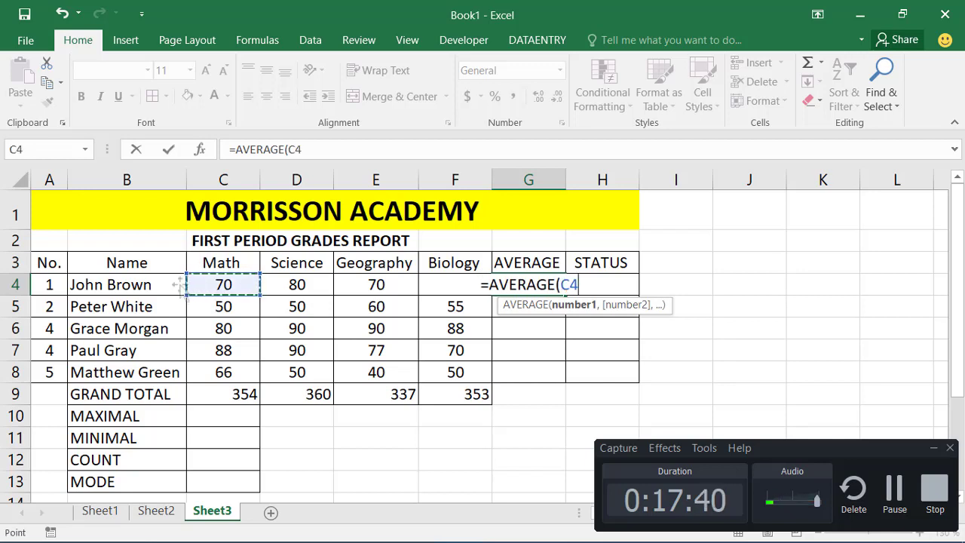
pyautogui.moveTo(213, 285); pyautogui.dragTo(444, 281)
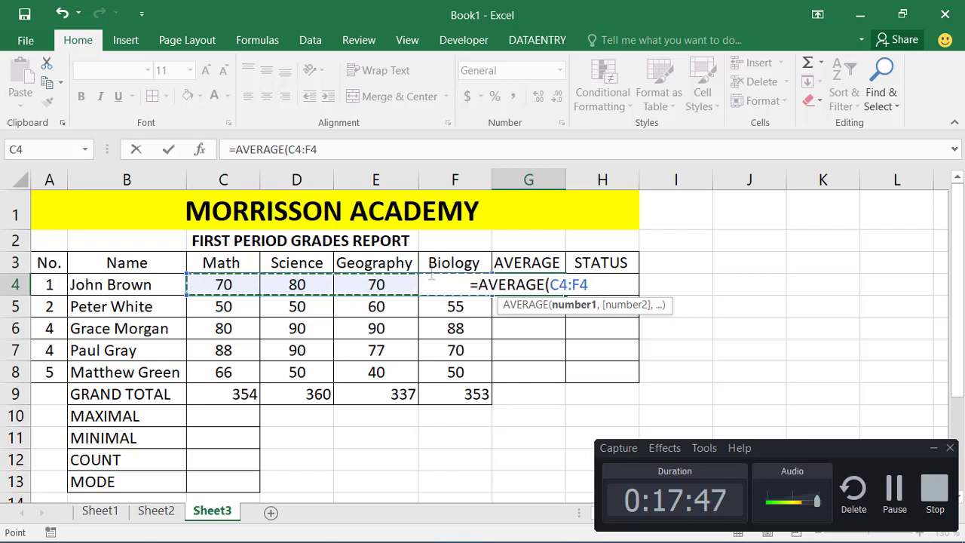
pyautogui.write(')')
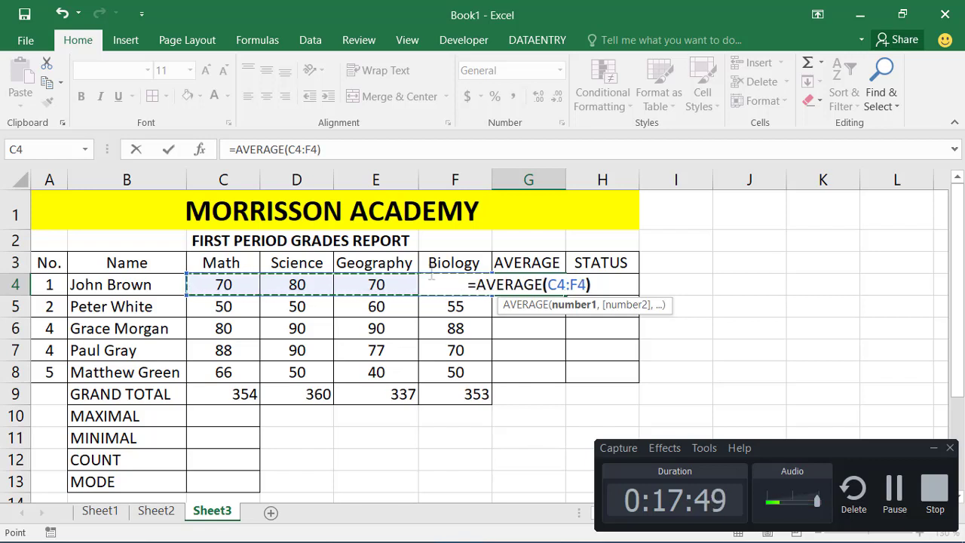
pyautogui.press('Return')
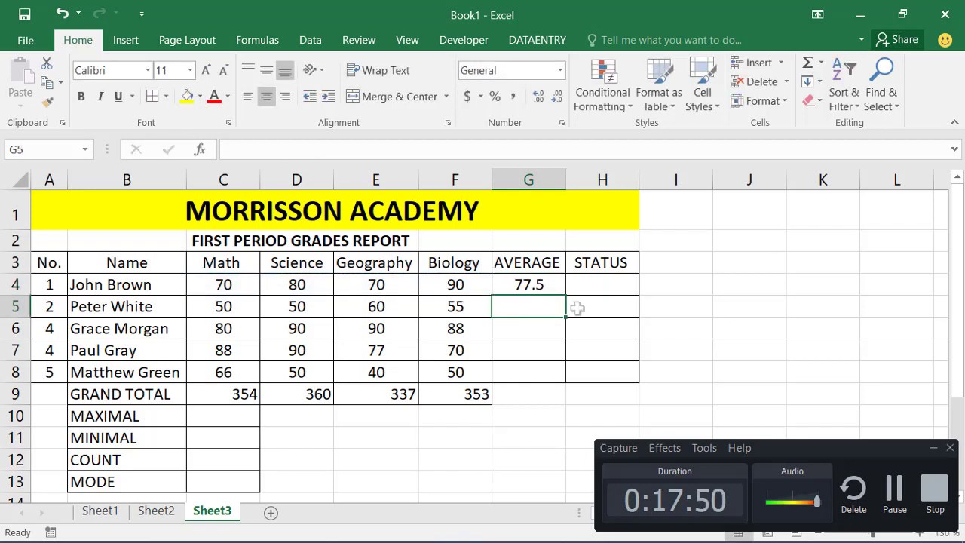
# - Fill the AVERAGE formula from G4 down to G8, then undo the fill and clear G4
pyautogui.click(528, 291)
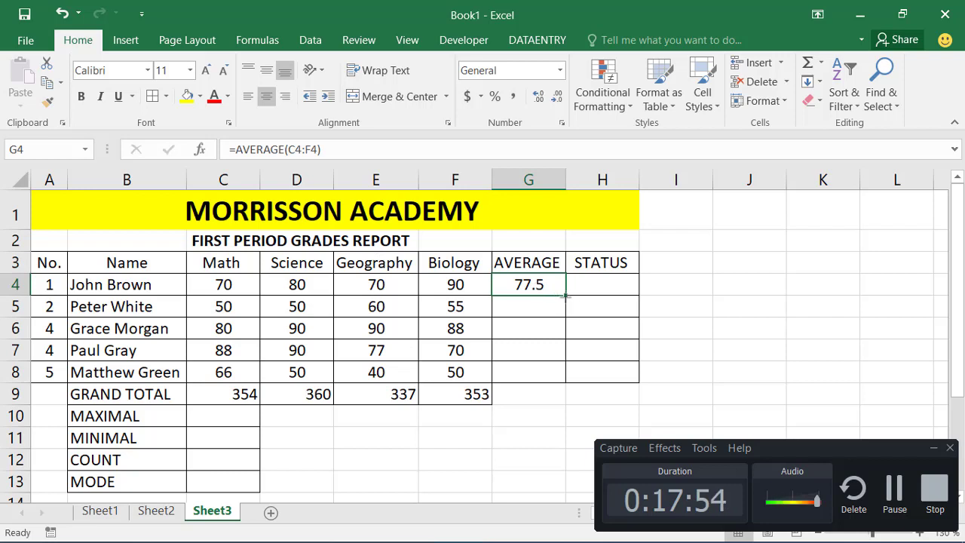
pyautogui.moveTo(565, 297); pyautogui.dragTo(570, 382)
pyautogui.click(557, 370)
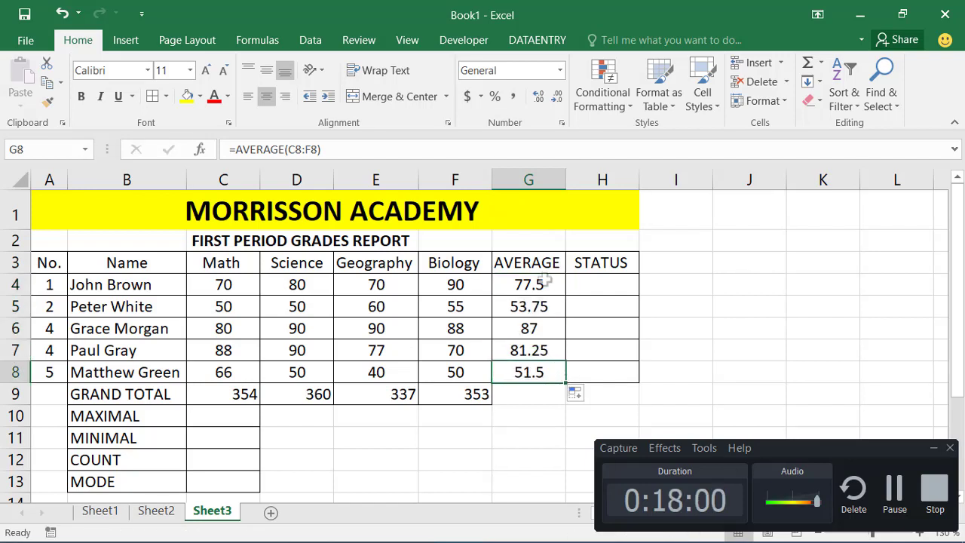
pyautogui.moveTo(541, 285); pyautogui.dragTo(534, 387)
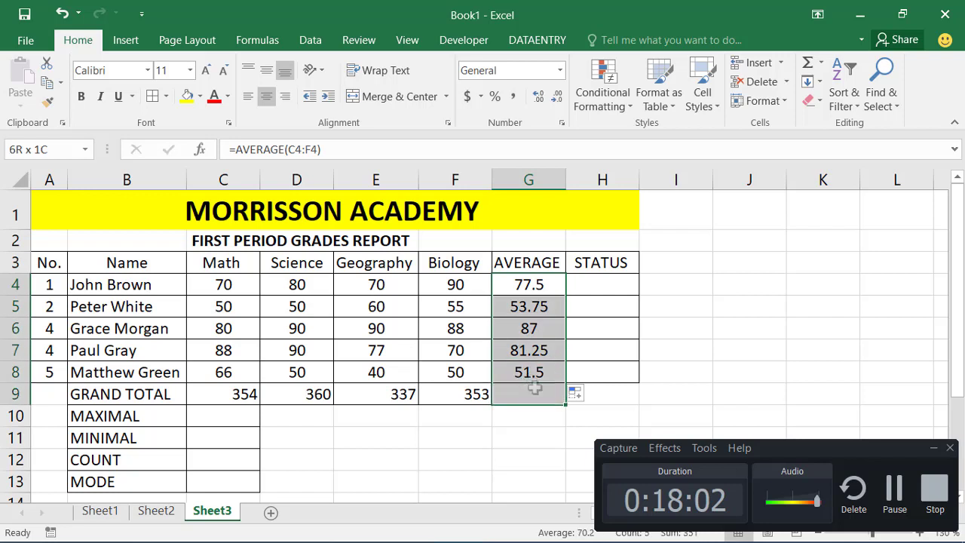
pyautogui.click(535, 387)
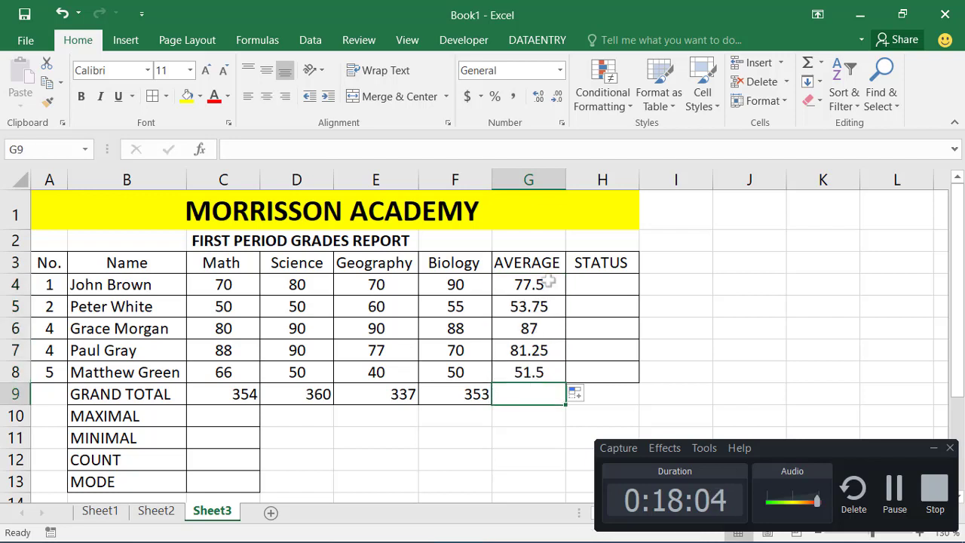
pyautogui.hotkey('ctrl', 'z')
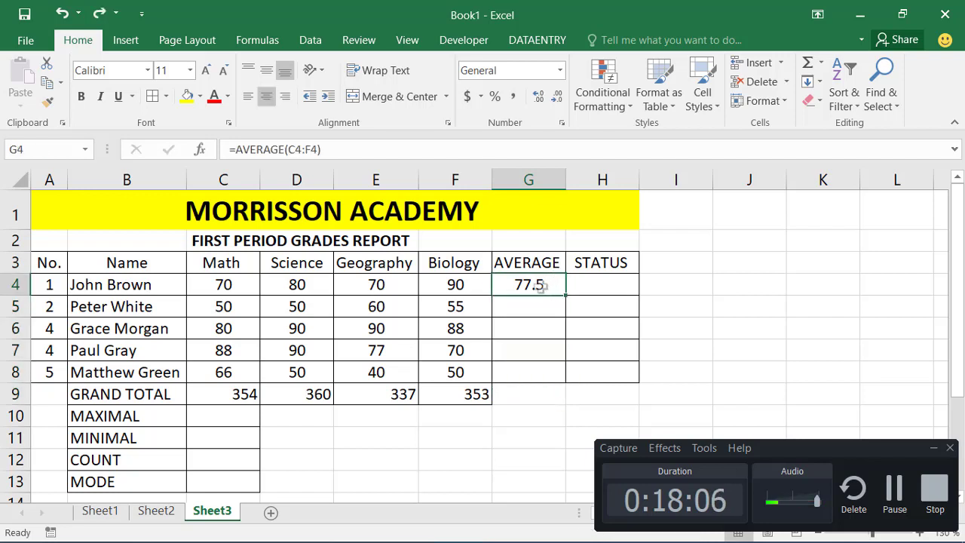
pyautogui.press('Delete')
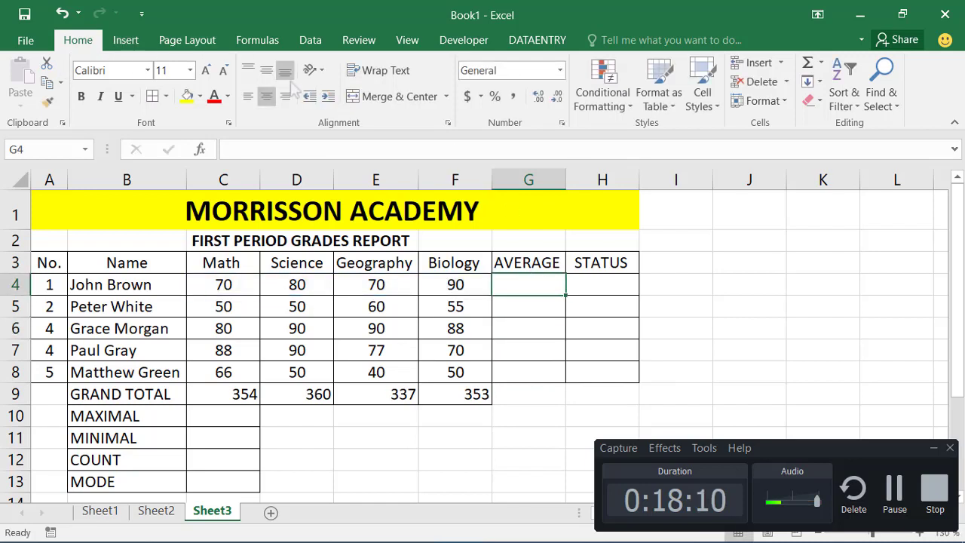
# - Average the first student's grades C4:F4 in cell G4 using the AutoSum Average function
pyautogui.click(820, 63)
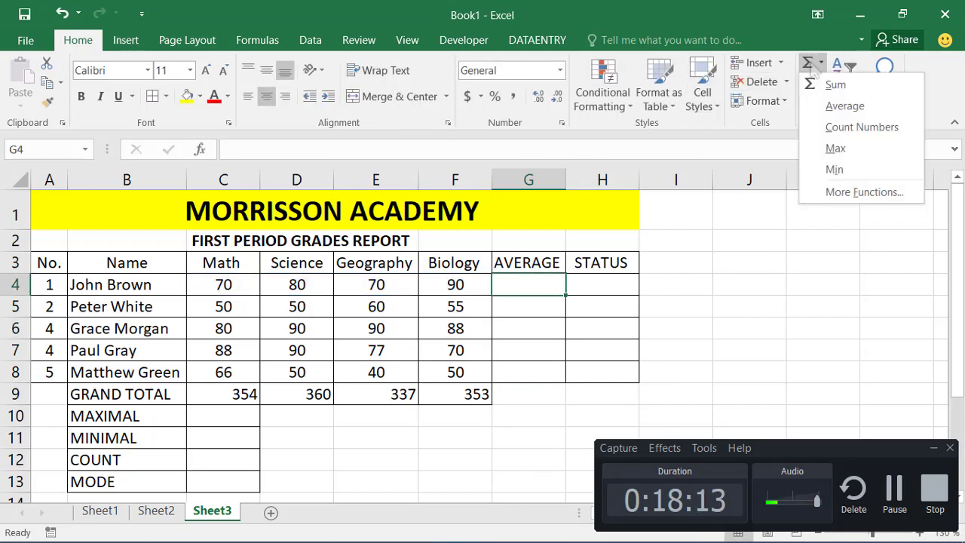
pyautogui.click(846, 106)
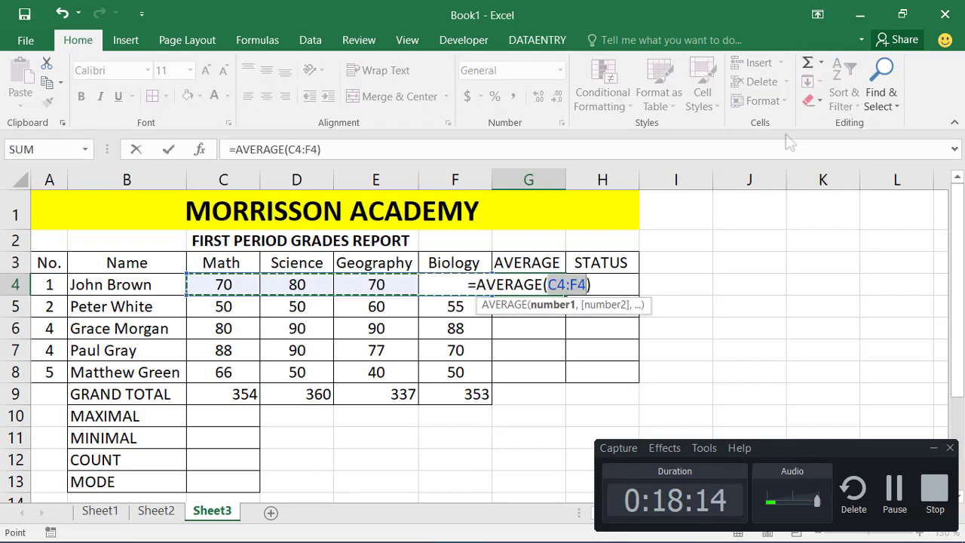
pyautogui.press('Return')
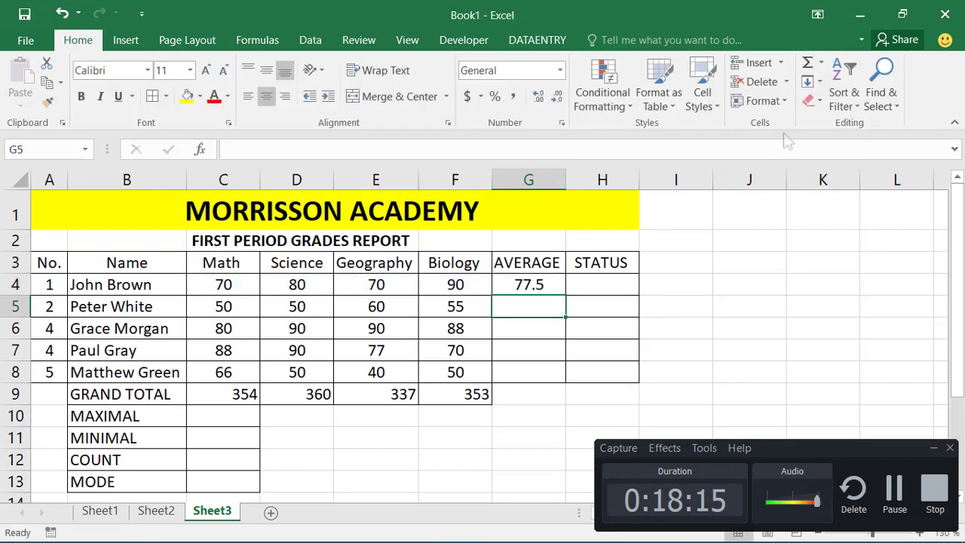
# - Fill the average formula from G4 down to G8 for the remaining students, and select G7 to check its formula
pyautogui.click(551, 278)
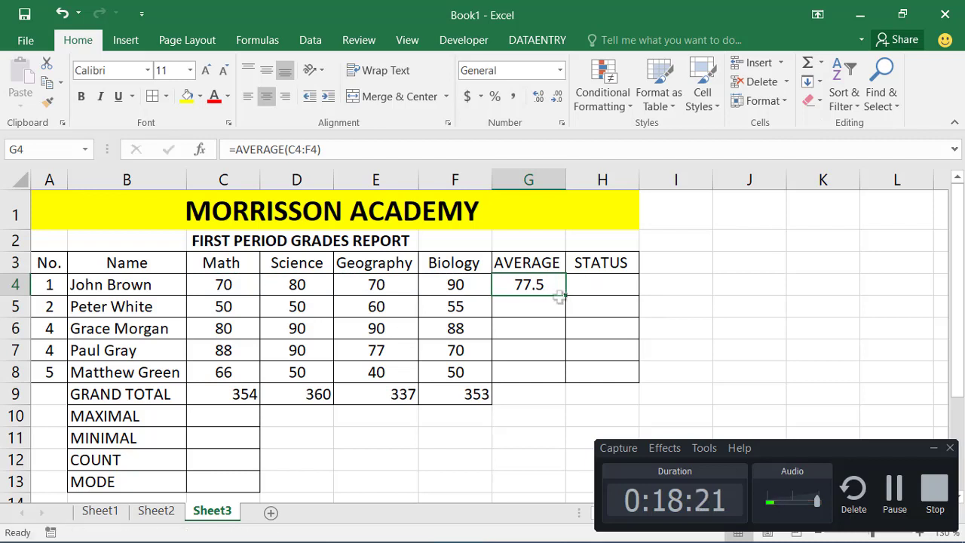
pyautogui.moveTo(567, 296); pyautogui.dragTo(567, 379)
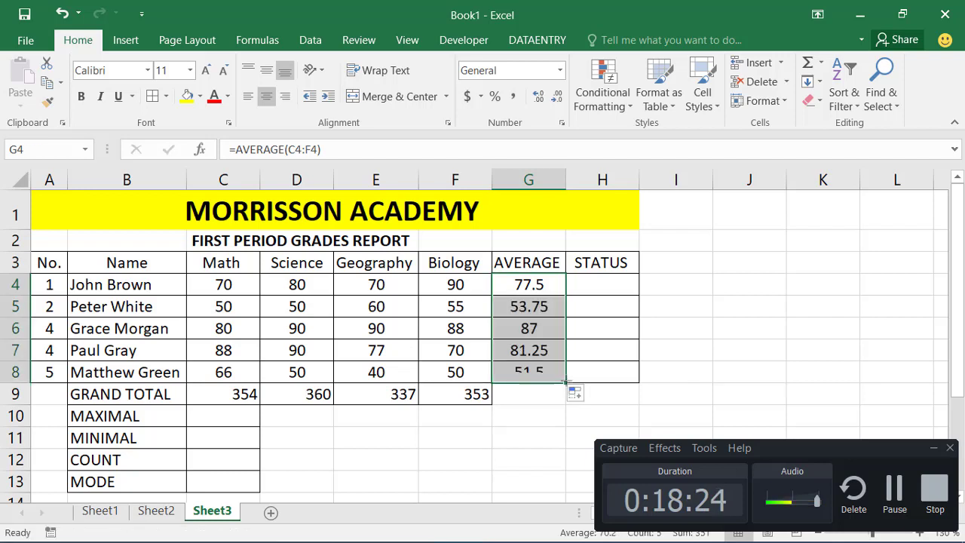
pyautogui.click(534, 347)
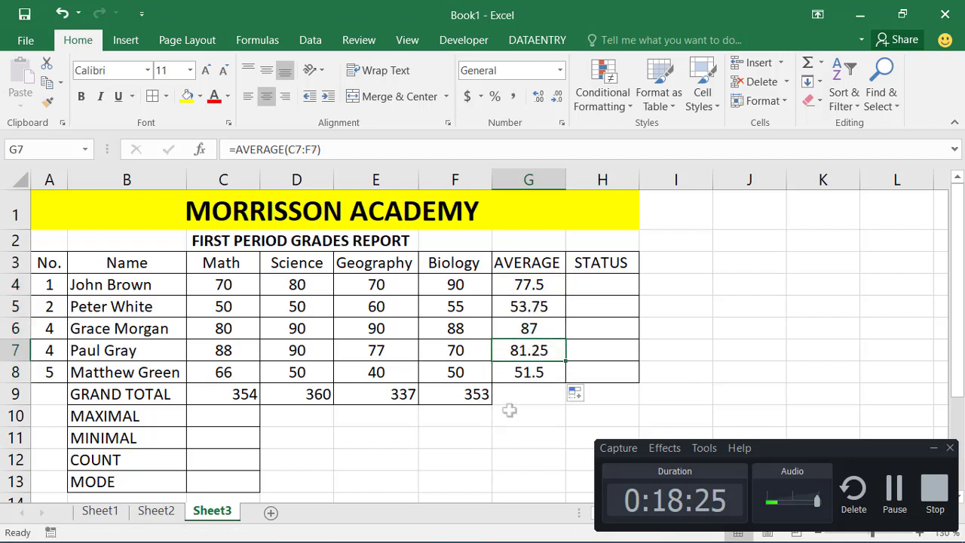
# - Decrease the decimals of the average in G4 to a whole number, trying one decimal place again in between
pyautogui.click(527, 284)
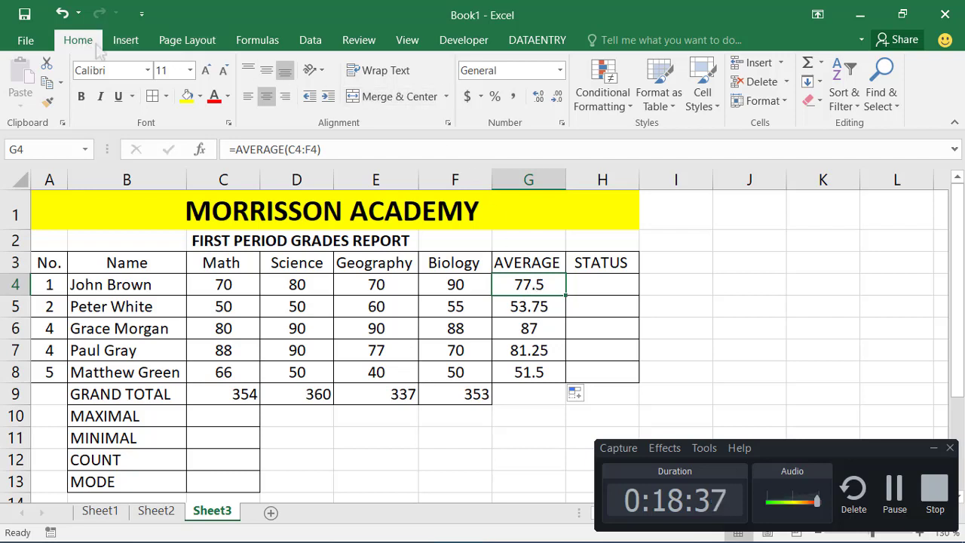
pyautogui.click(557, 97)
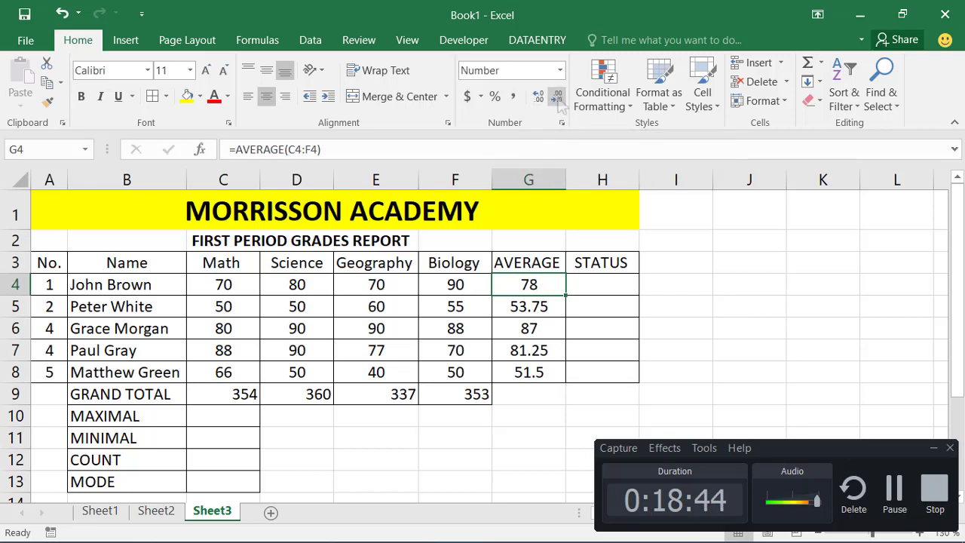
pyautogui.click(538, 97)
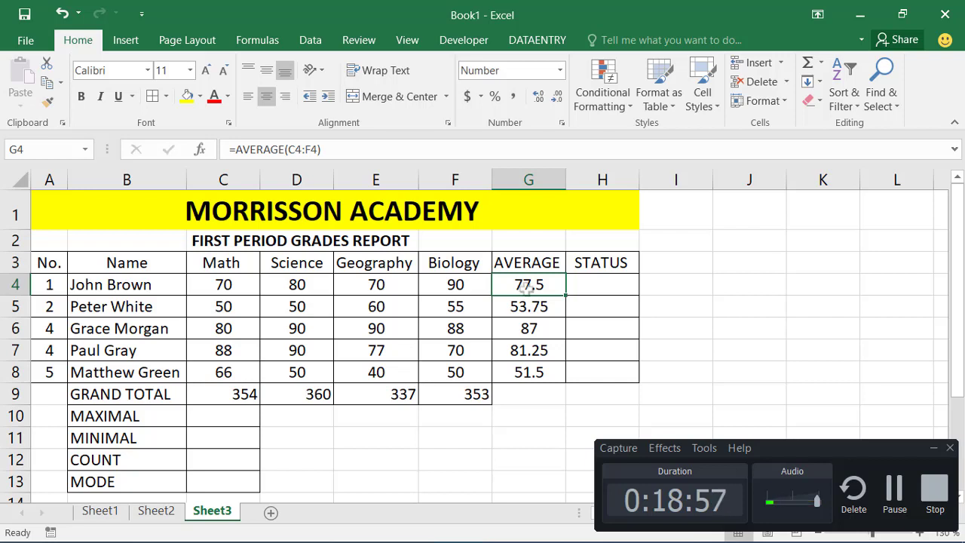
pyautogui.click(557, 96)
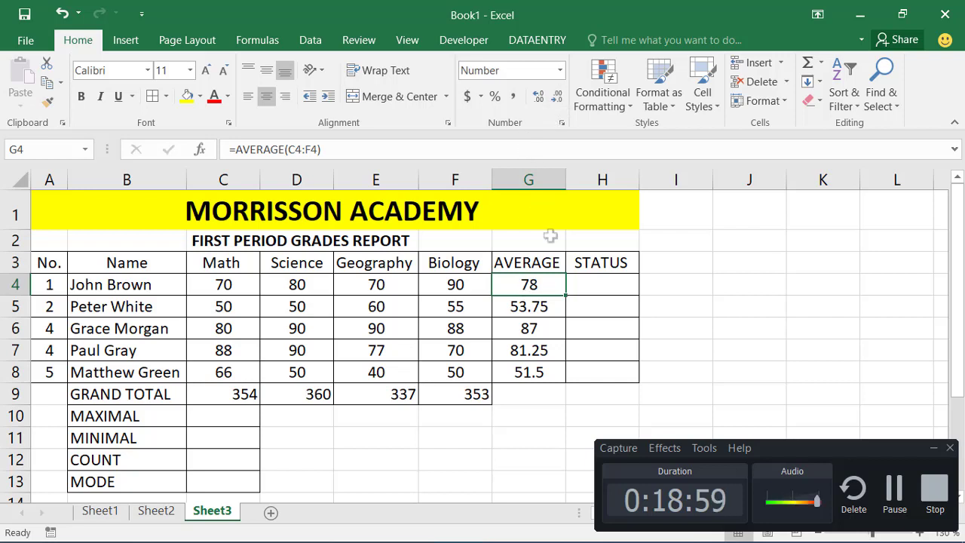
# - Reduce the averages in G5, G7 and G8 to zero decimal places
pyautogui.click(543, 302)
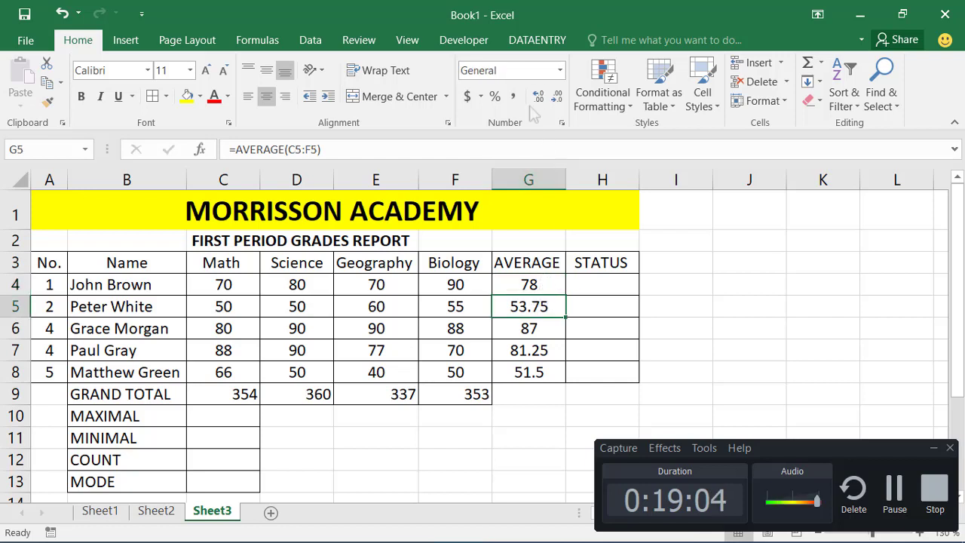
pyautogui.click(556, 96)
pyautogui.click(557, 96)
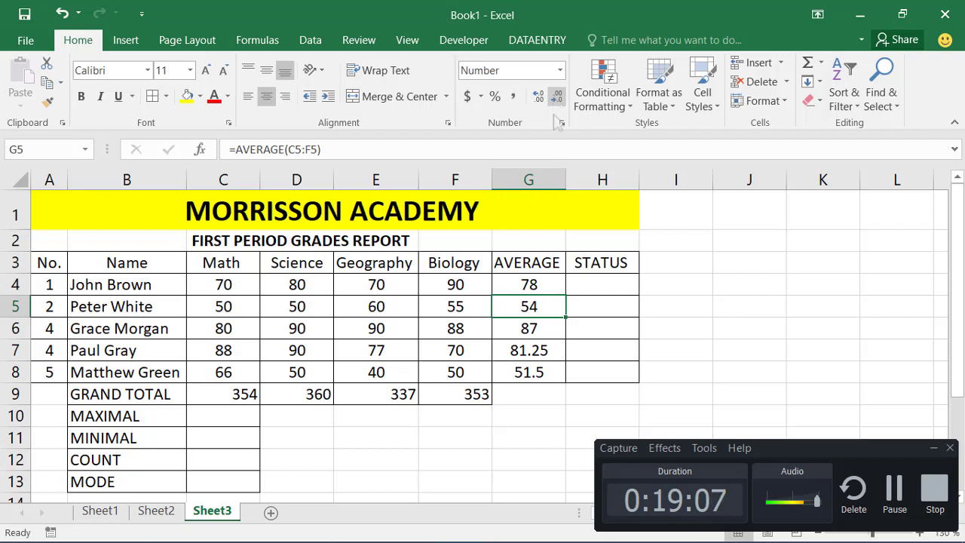
pyautogui.click(540, 330)
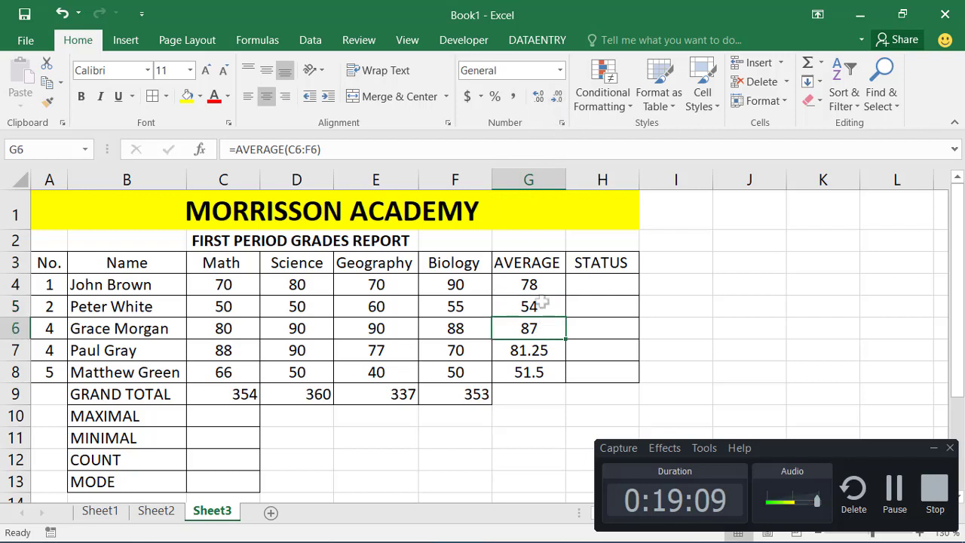
pyautogui.click(553, 354)
pyautogui.click(557, 96)
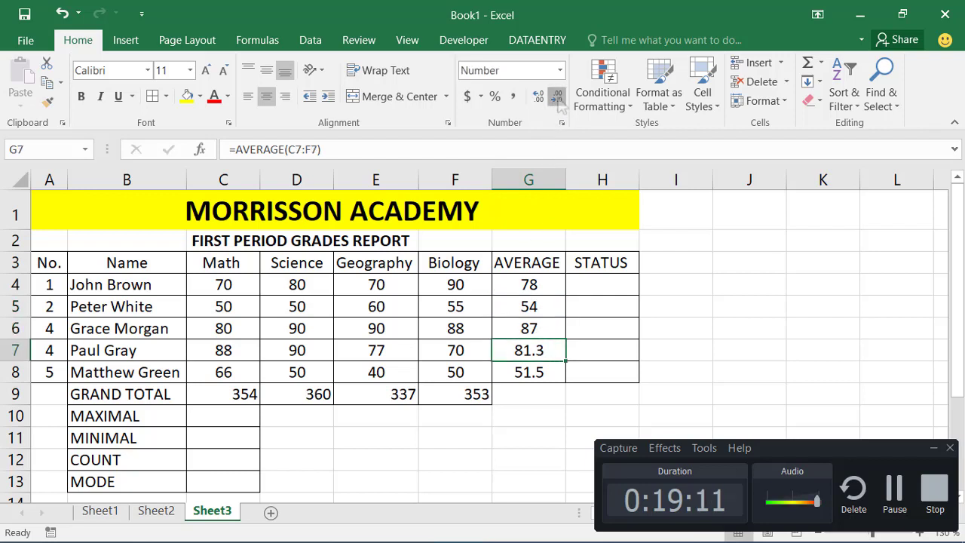
pyautogui.click(556, 97)
pyautogui.click(520, 371)
pyautogui.click(556, 96)
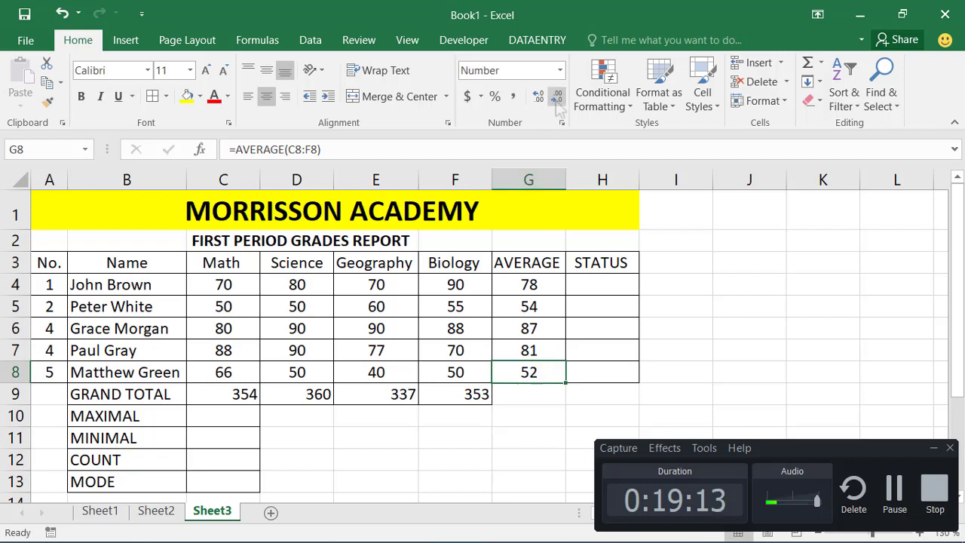
pyautogui.click(558, 414)
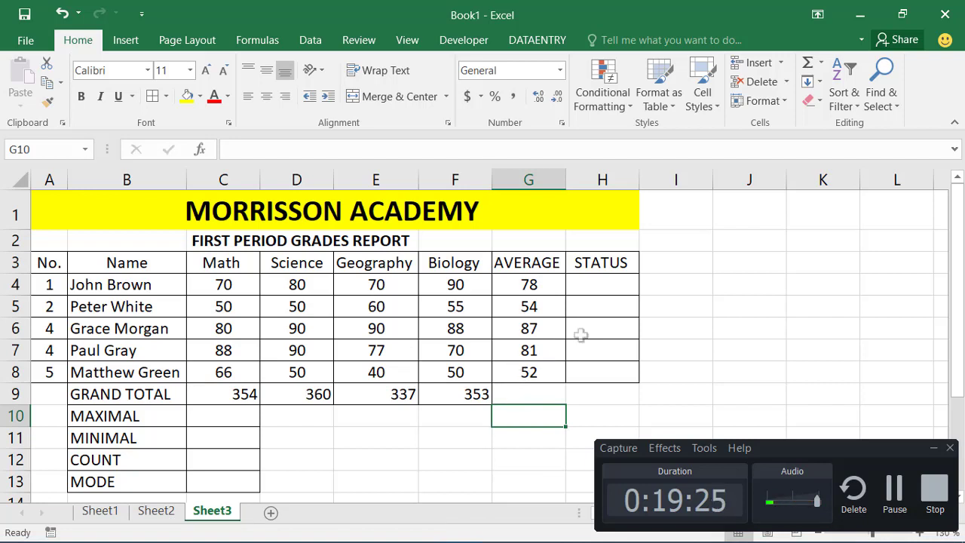
# - Select the first STATUS cell H4, switch to the Word outline to review the statistical functions list, and return to the Excel grades sheet
pyautogui.click(599, 284)
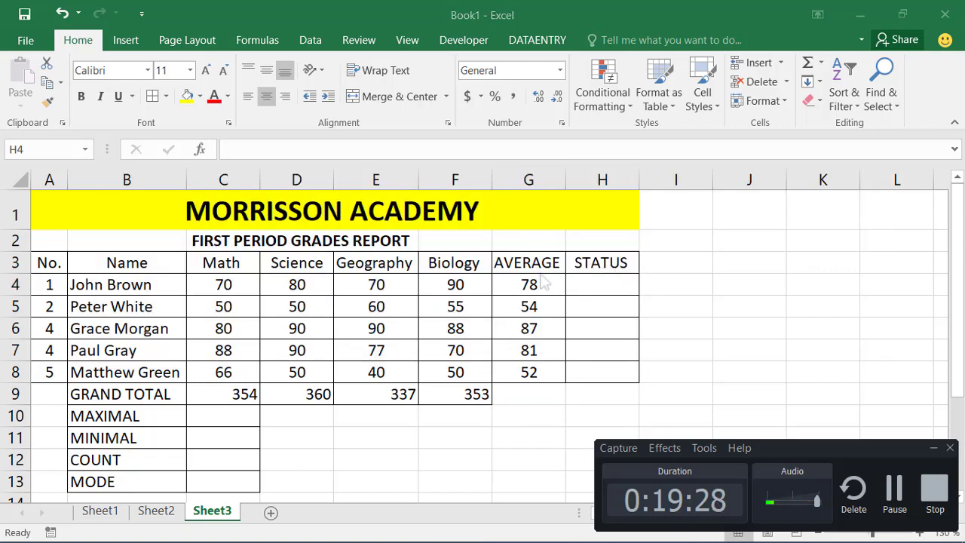
pyautogui.hotkey('alt', 'Tab')
pyautogui.hotkey('alt', 'Tab')
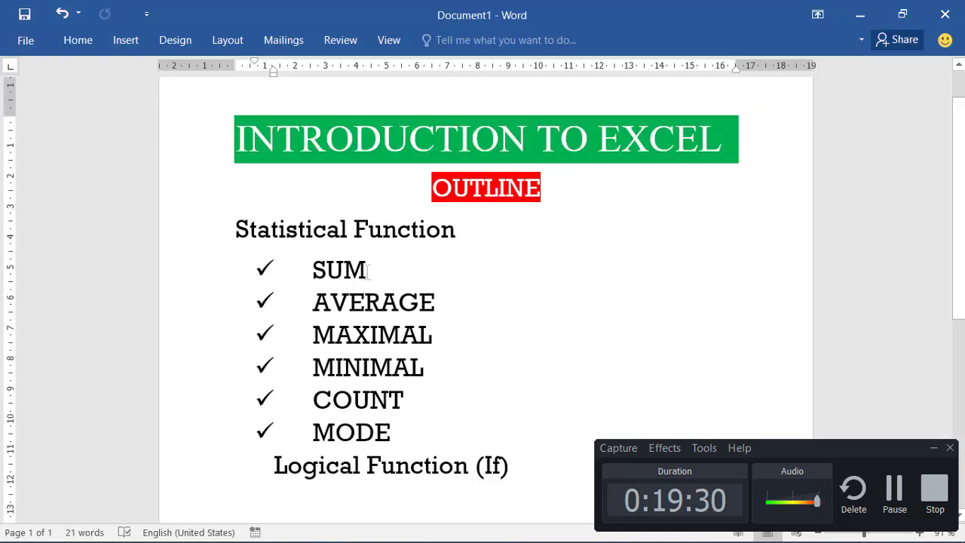
pyautogui.click(368, 269)
pyautogui.doubleClick(446, 302)
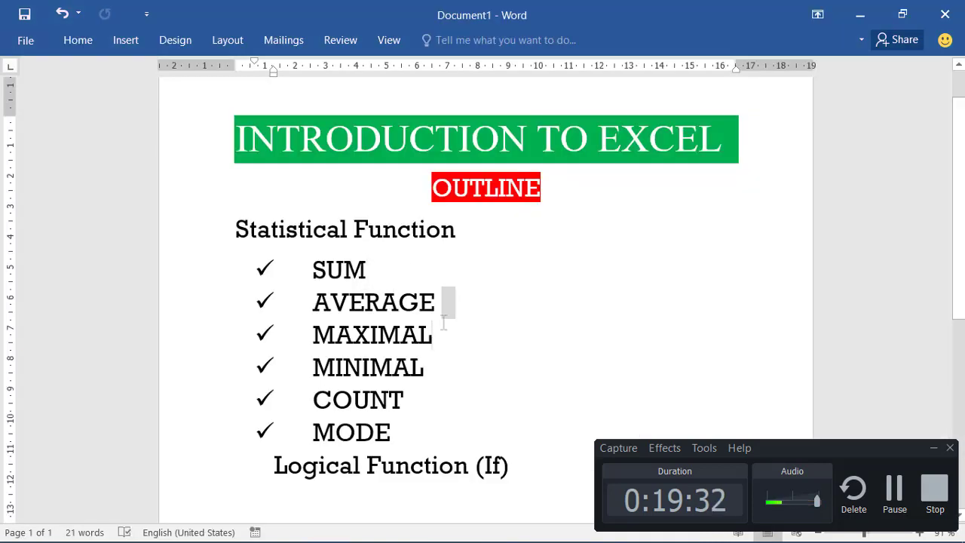
pyautogui.click(436, 334)
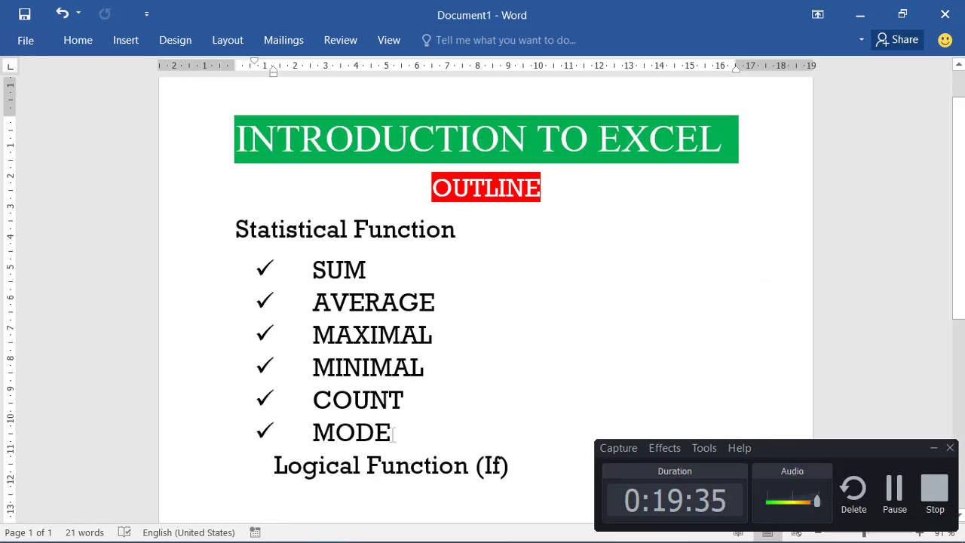
pyautogui.hotkey('alt', 'Tab')
pyautogui.hotkey('alt', 'Tab')
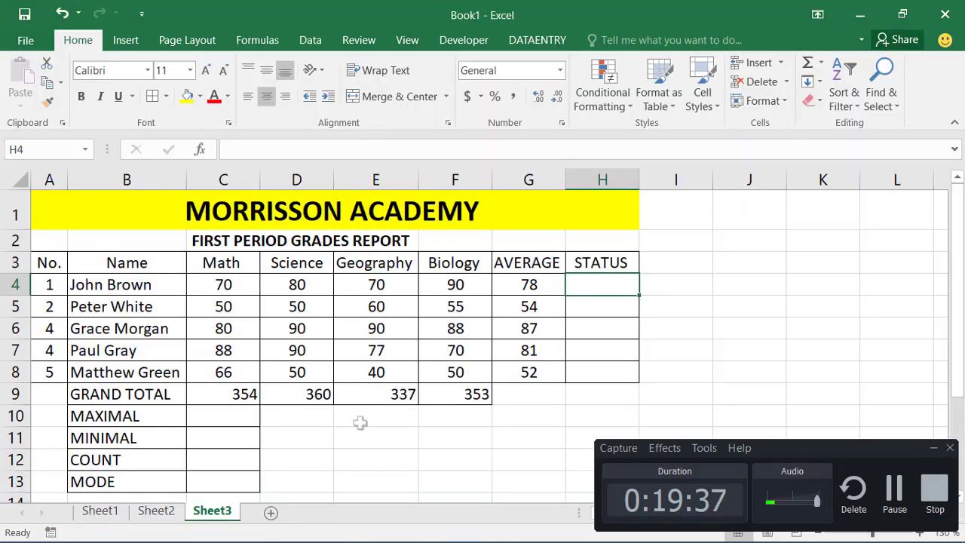
# - Enter =MAX(C4:F8) in the MAXIMAL cell C10 to find the highest grade across all four subjects
pyautogui.click(233, 414)
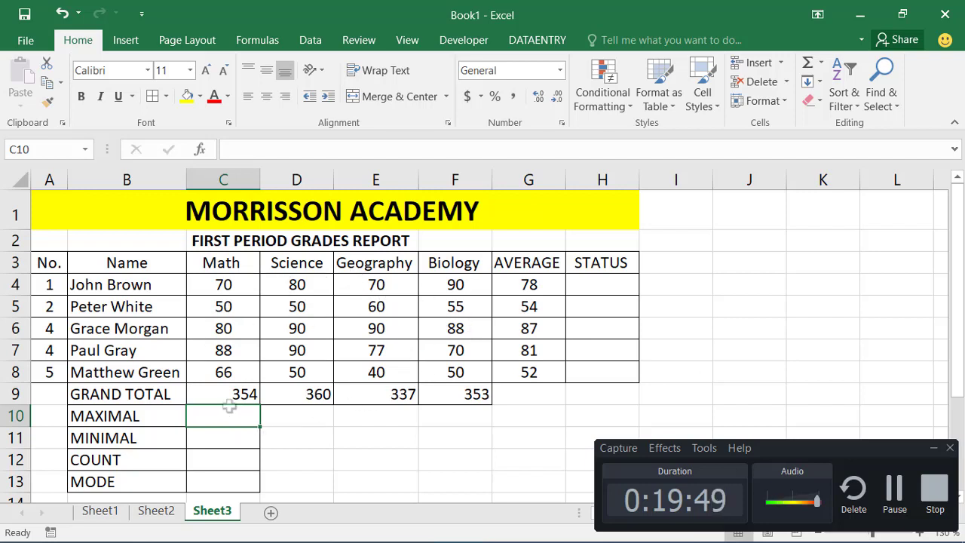
pyautogui.write('=')
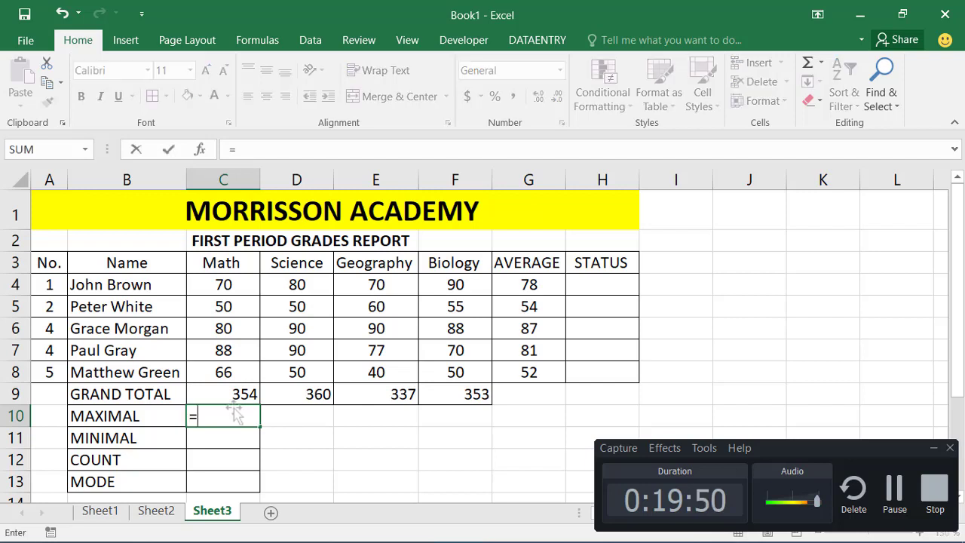
pyautogui.write('MAX')
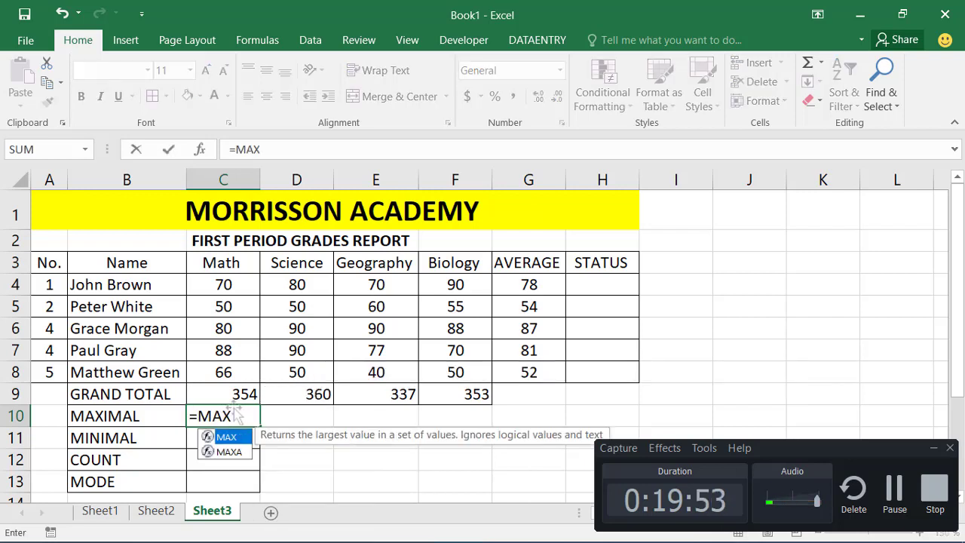
pyautogui.write('(')
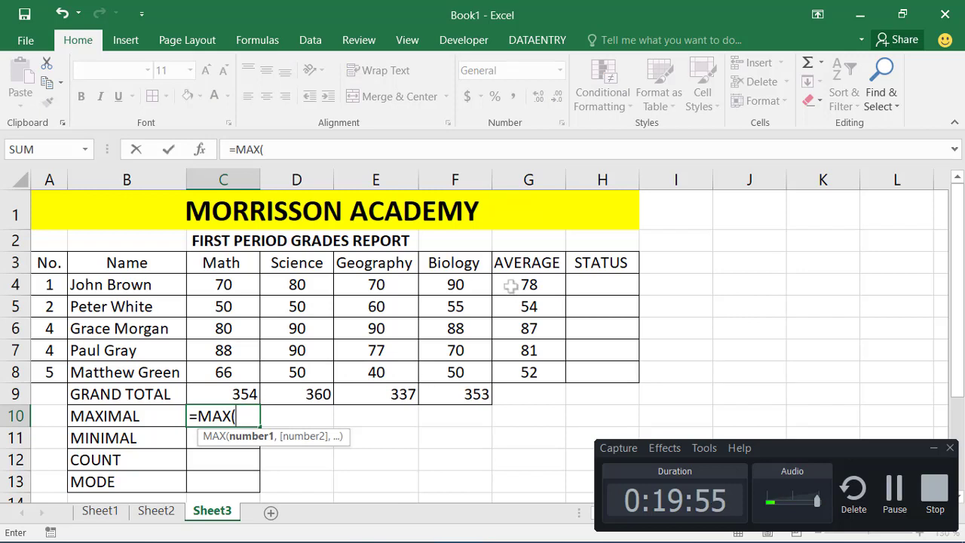
pyautogui.click(236, 285)
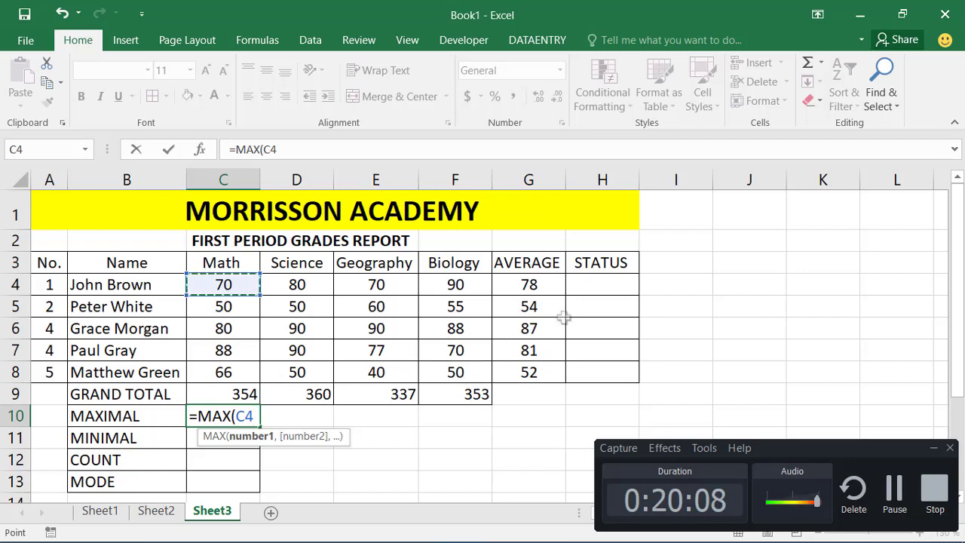
pyautogui.keyDown('shift'); pyautogui.click(470, 372); pyautogui.keyUp('shift')
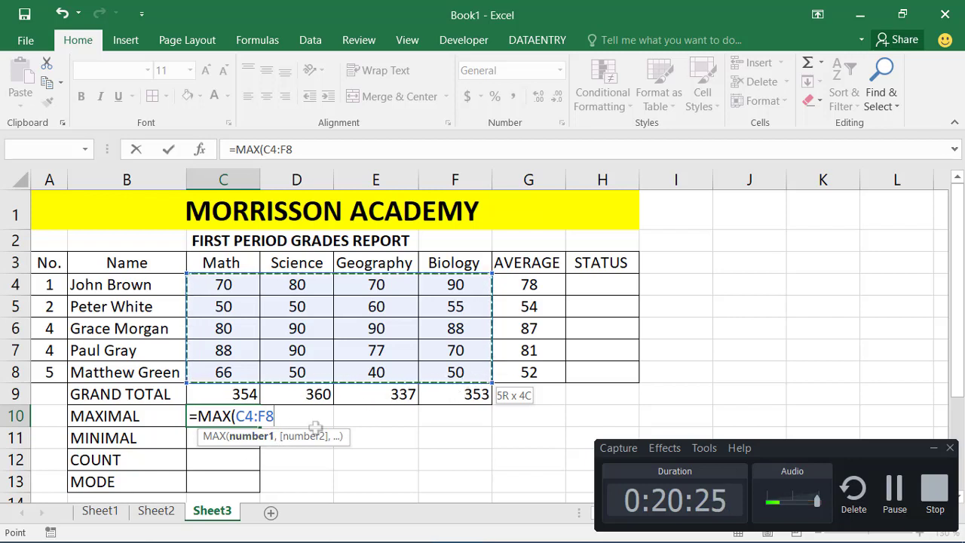
pyautogui.write(')')
pyautogui.press('Return')
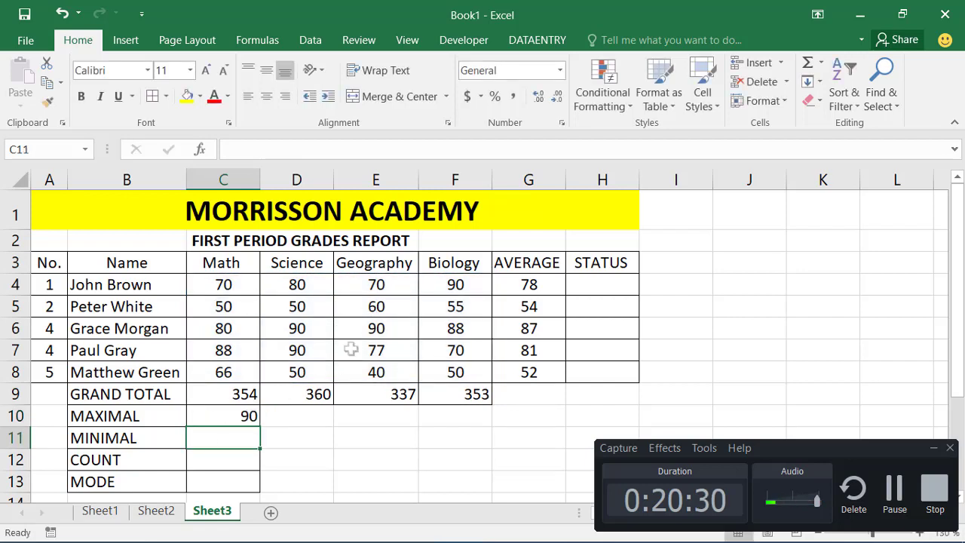
# - Change the Geography grade in E6 to 95 and check the maximum in C10
pyautogui.click(385, 324)
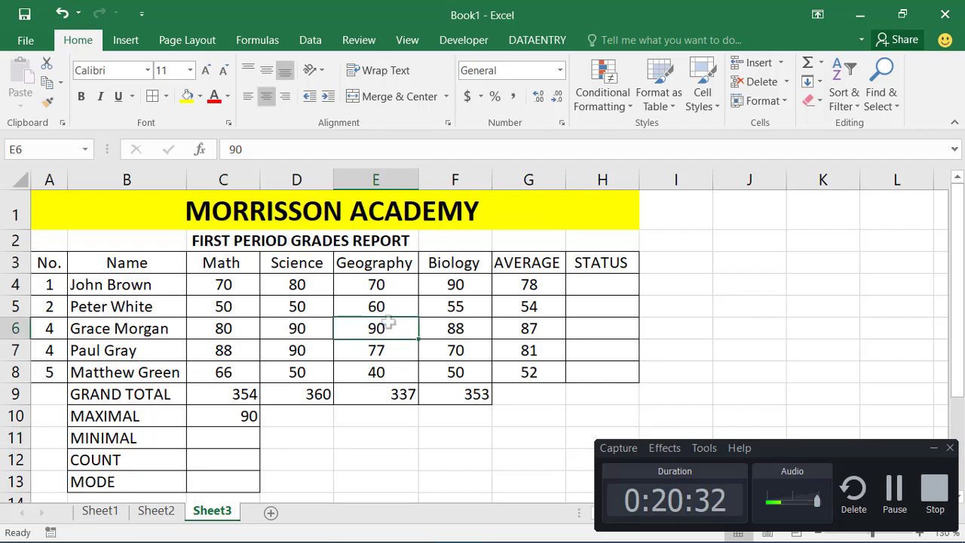
pyautogui.write('9')
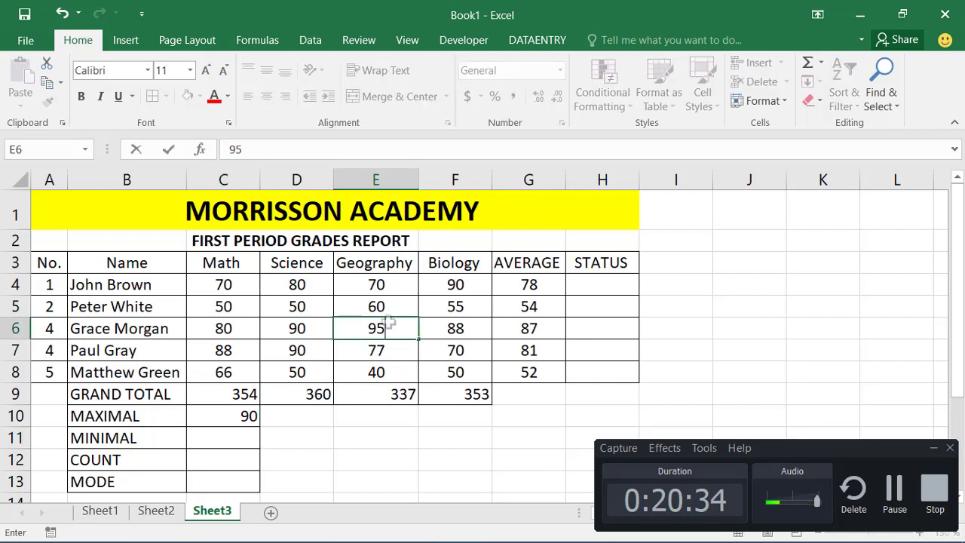
pyautogui.press('Return')
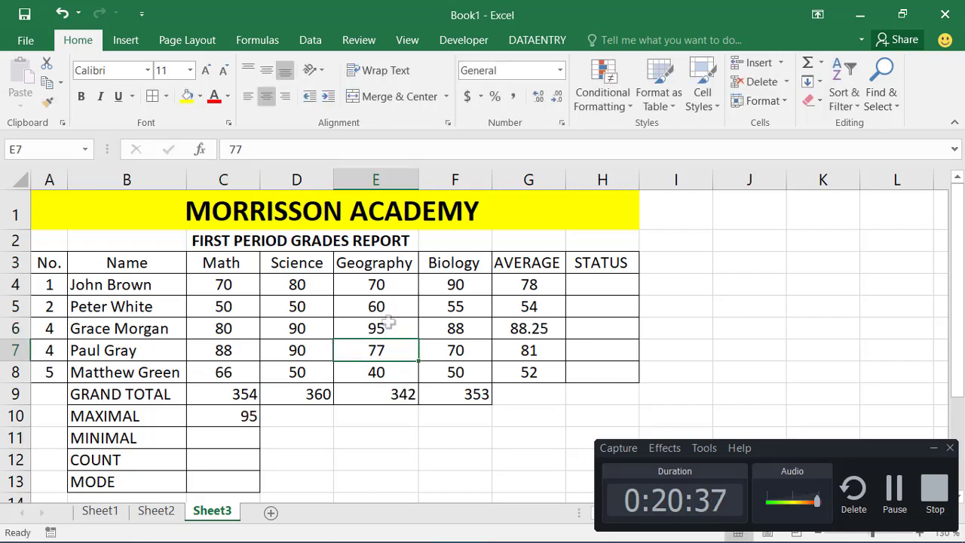
pyautogui.click(221, 415)
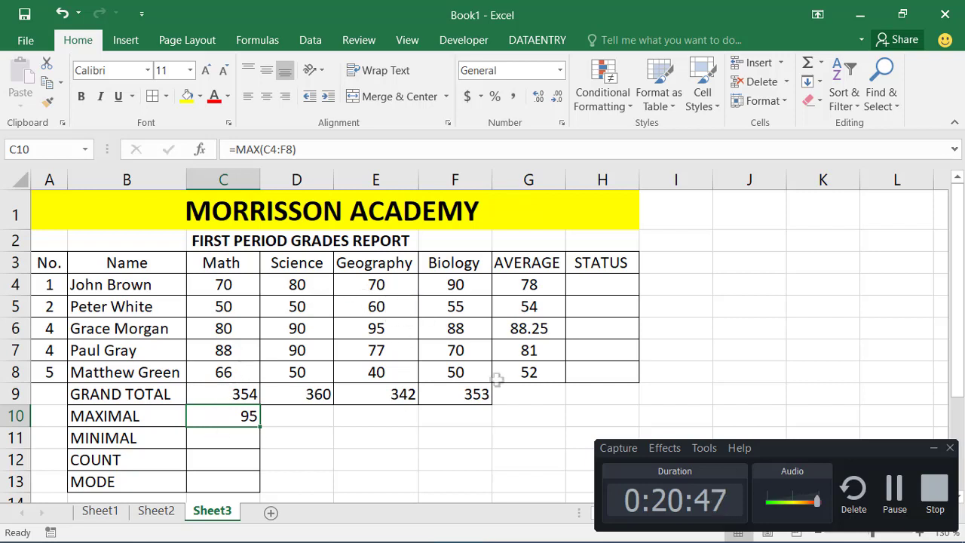
# - Reduce the average in G6 to zero decimal places
pyautogui.click(531, 329)
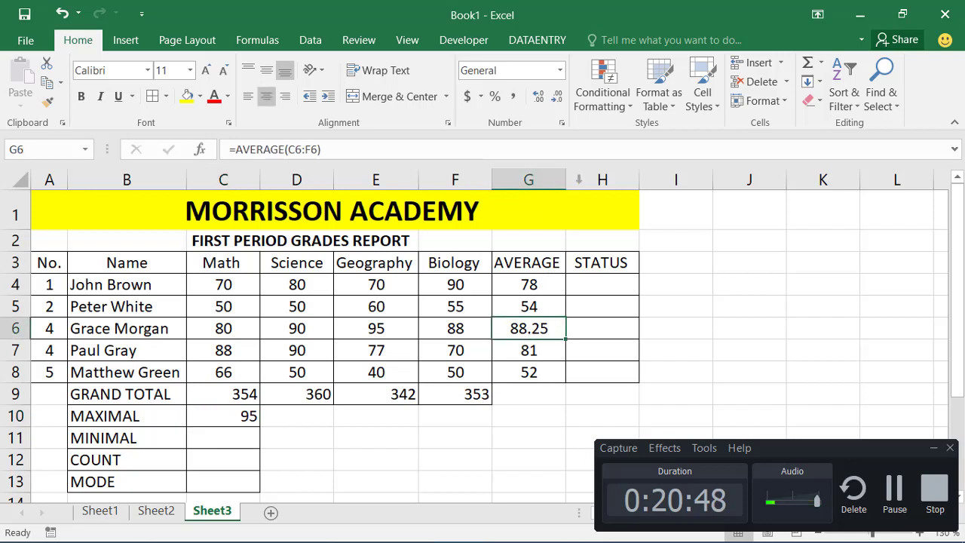
pyautogui.click(555, 97)
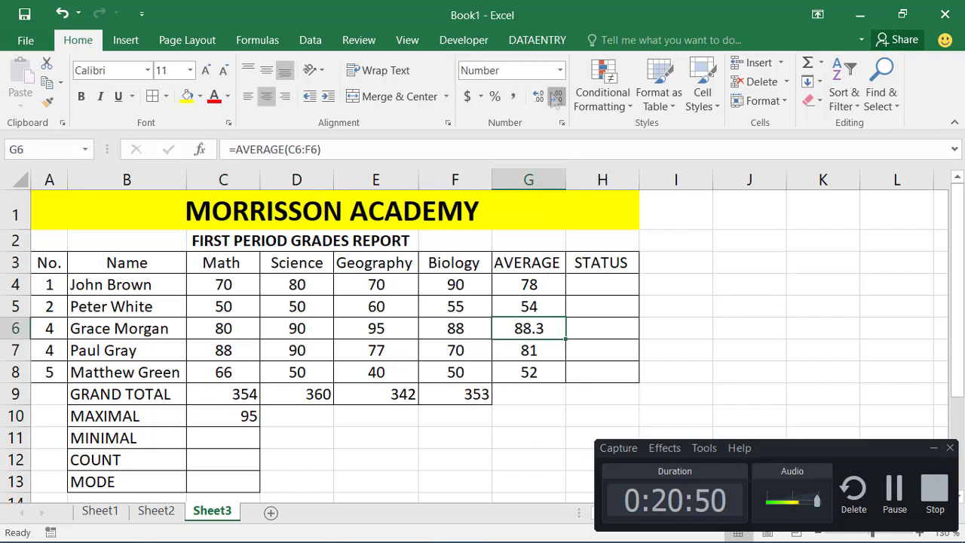
pyautogui.click(556, 96)
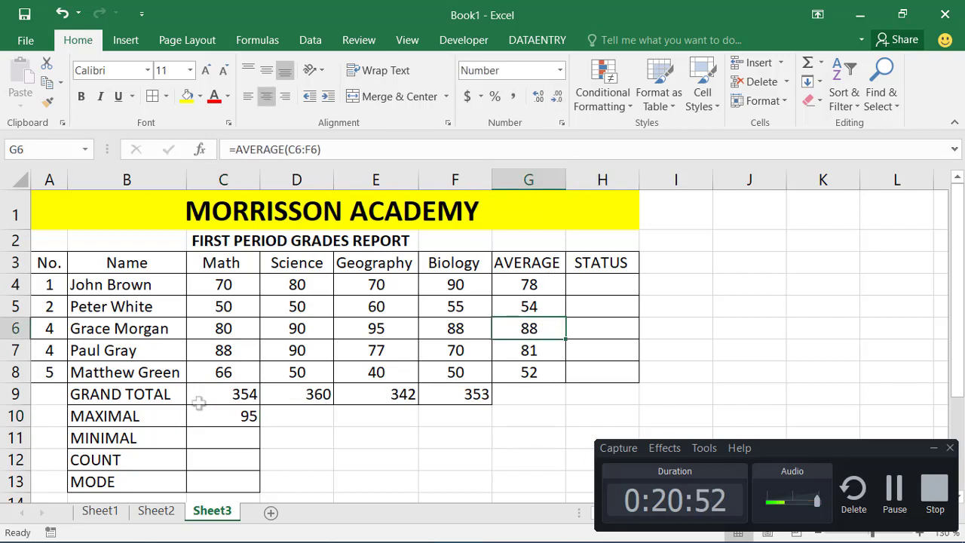
# - Enter =MIN(C4:F8) in the MINIMAL cell C11 to find the lowest grade across all four subjects
pyautogui.click(227, 438)
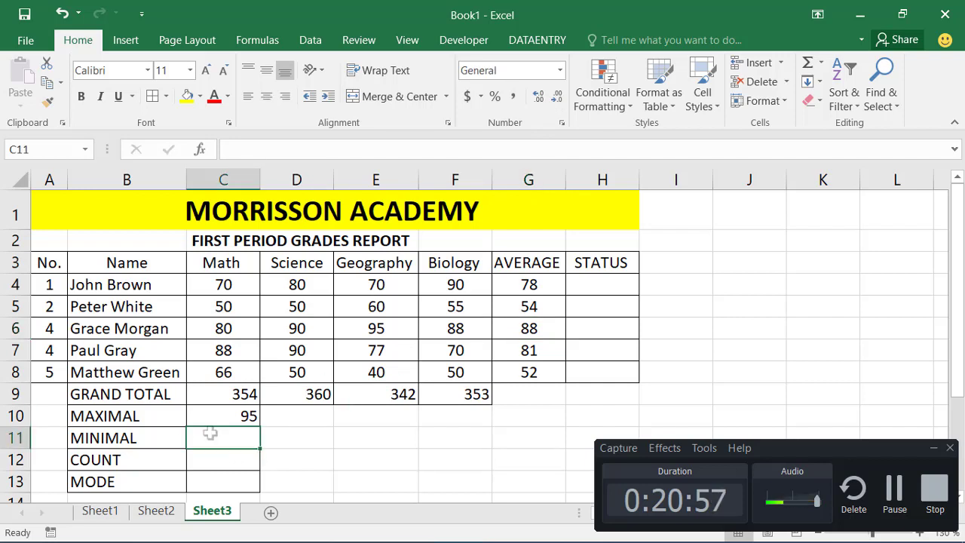
pyautogui.write('=')
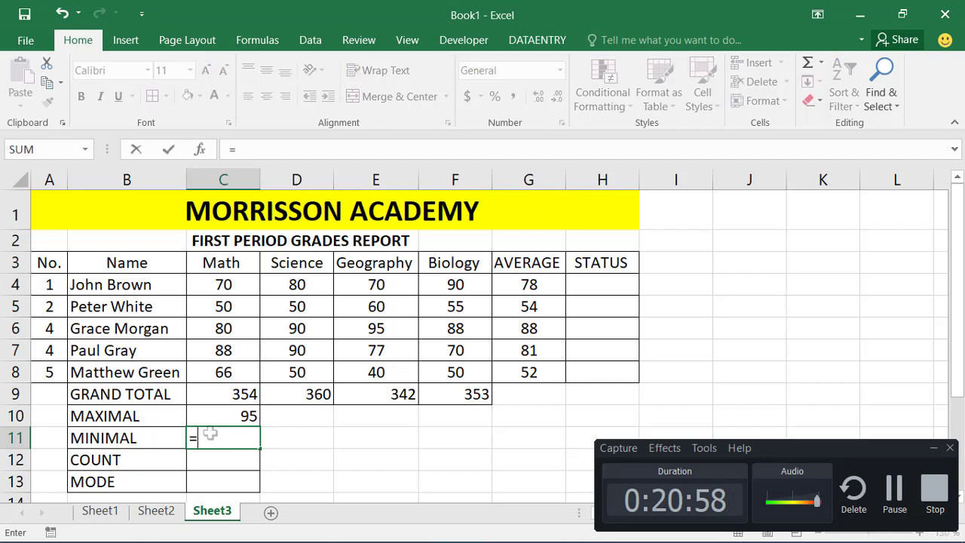
pyautogui.write('MIN')
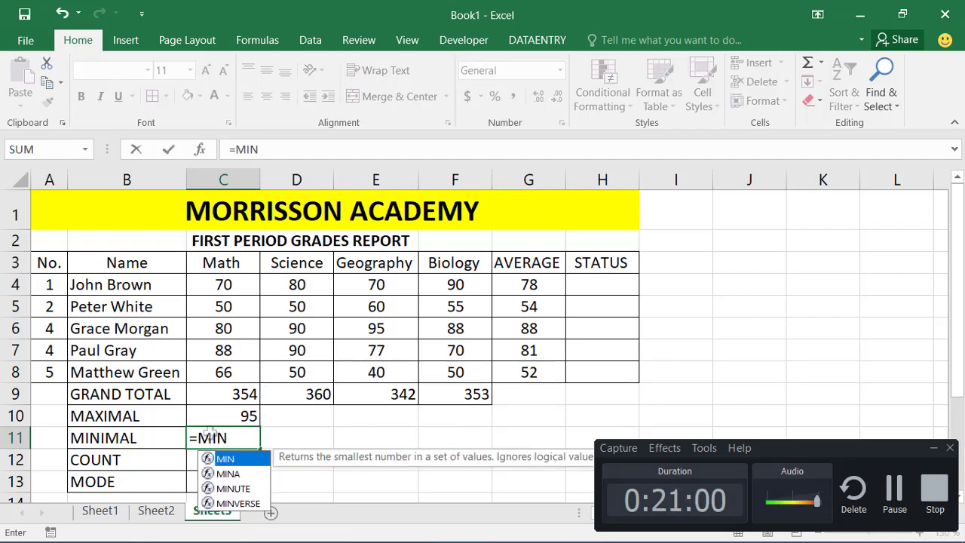
pyautogui.write('(')
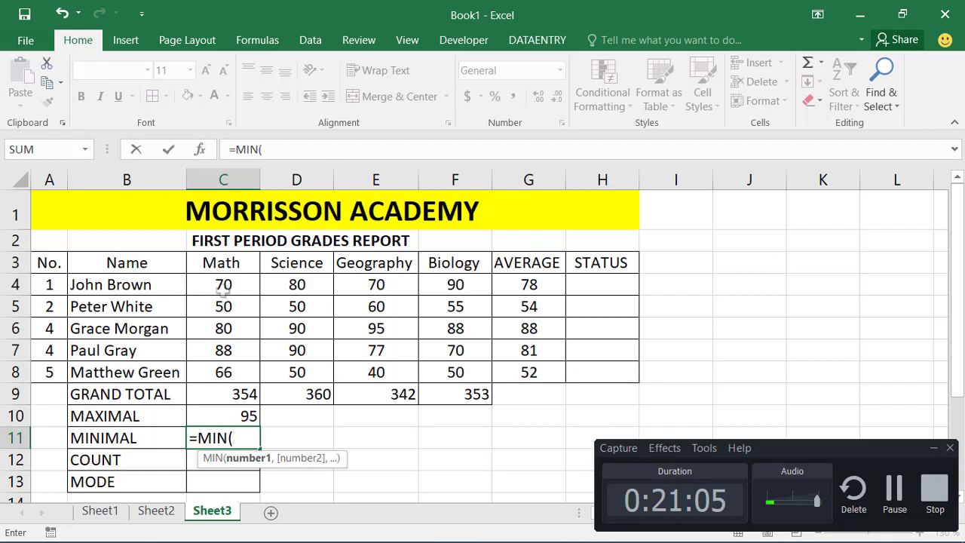
pyautogui.moveTo(228, 285); pyautogui.dragTo(448, 368)
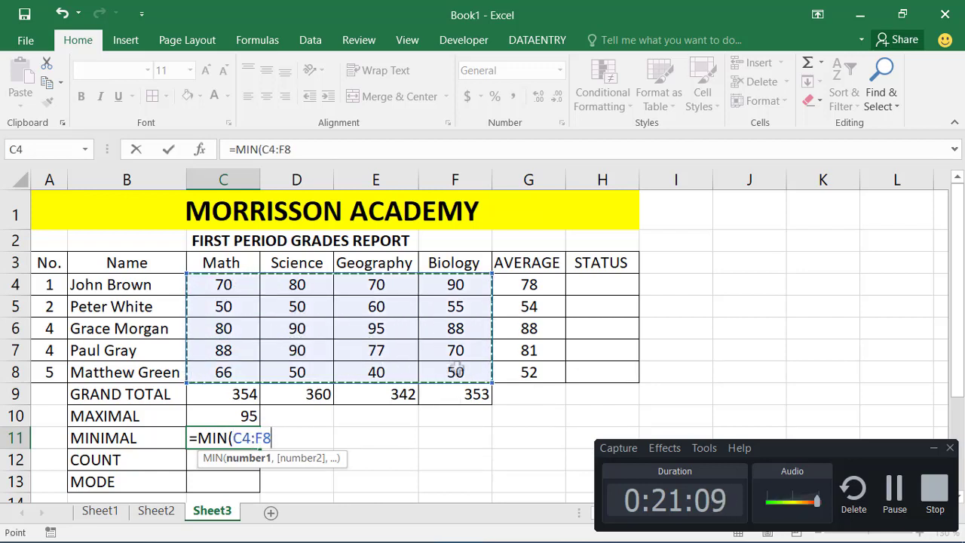
pyautogui.write(')')
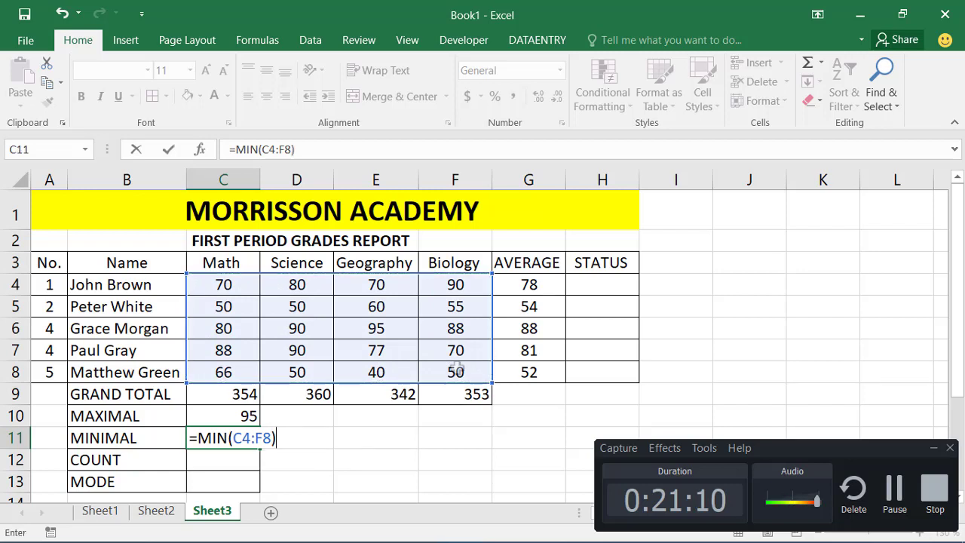
pyautogui.press('Return')
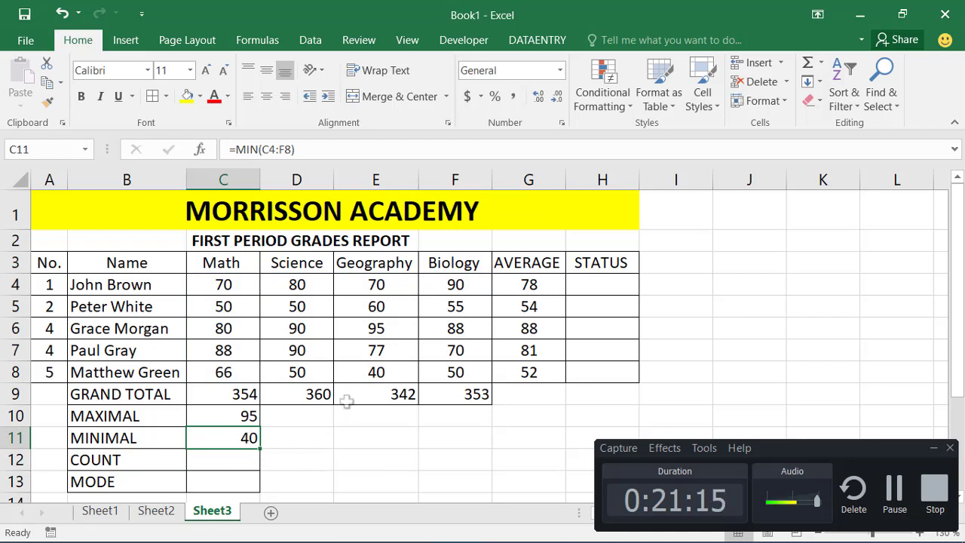
# - Change the Geography grade in E8 to 39 and check the minimum in C11
pyautogui.click(370, 374)
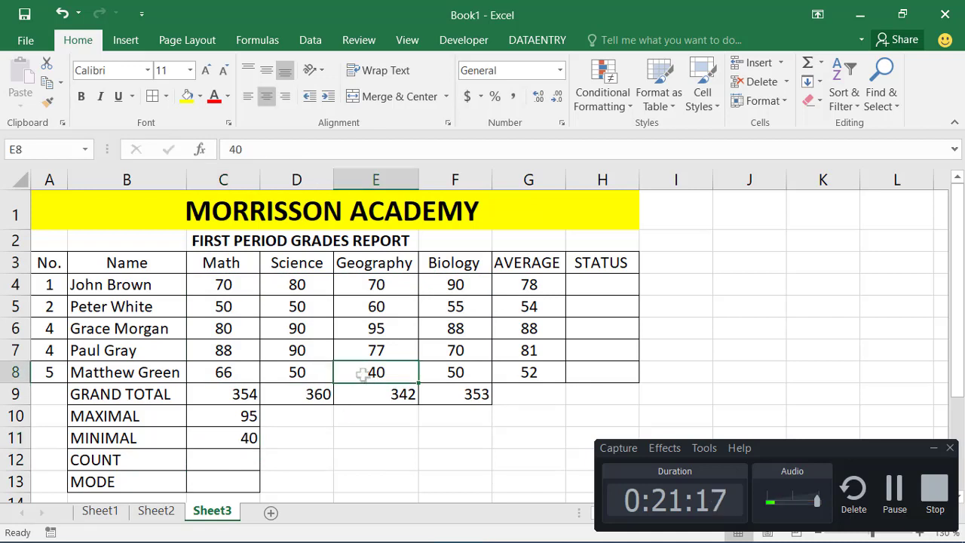
pyautogui.write('39')
pyautogui.press('Return')
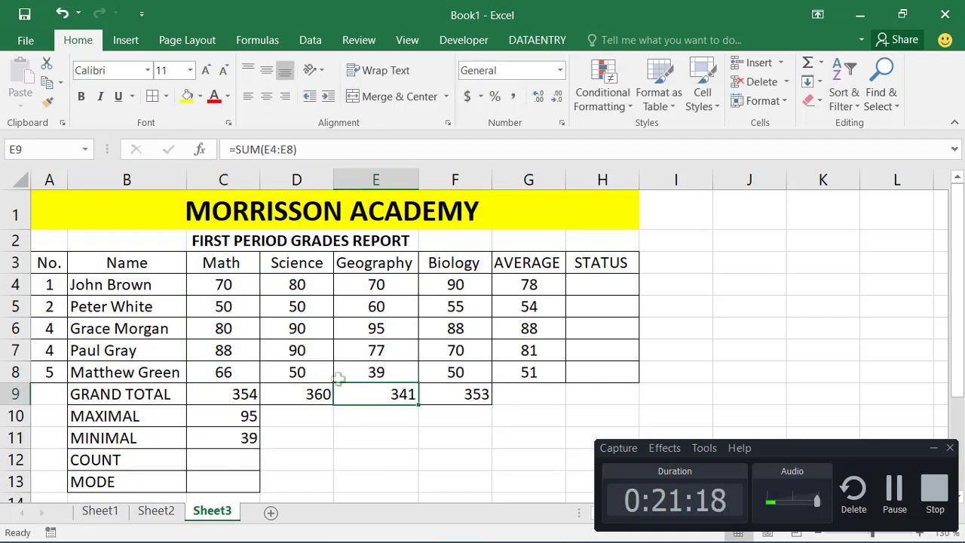
pyautogui.click(215, 440)
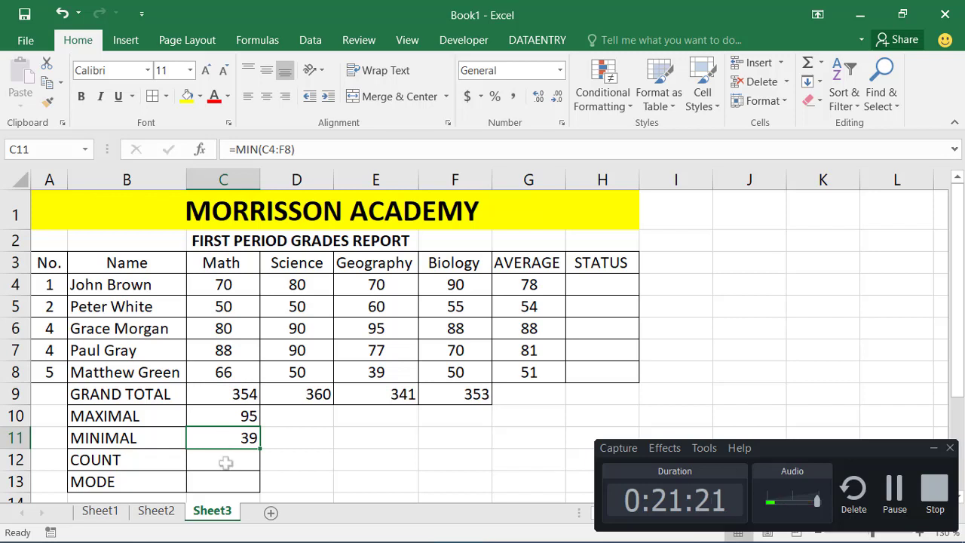
# - Enter =COUNT(C4:F8) in the COUNT cell C12 to count the grades, and select the cell to check its formula
pyautogui.click(221, 461)
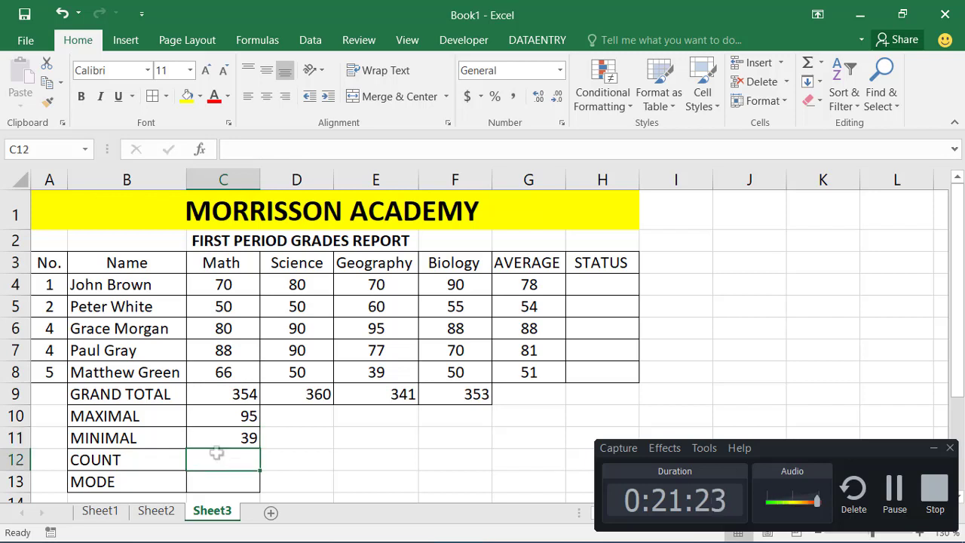
pyautogui.click(117, 462)
pyautogui.click(202, 464)
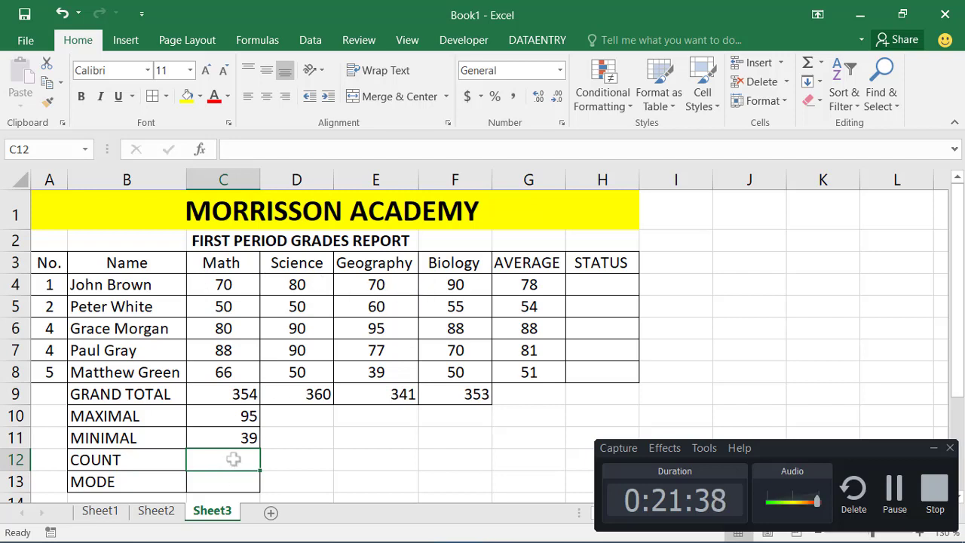
pyautogui.write('=C')
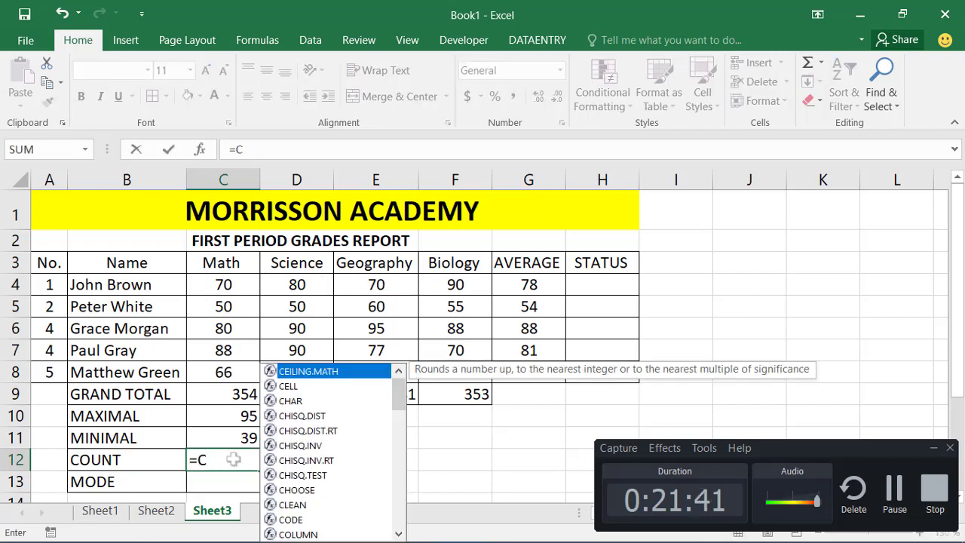
pyautogui.write('OUNT(')
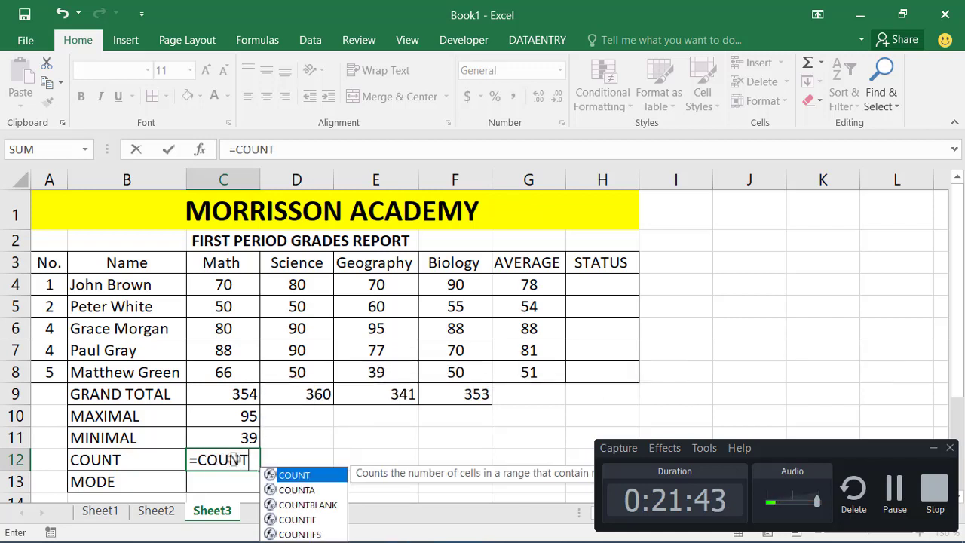
pyautogui.click(230, 285)
pyautogui.moveTo(230, 285); pyautogui.dragTo(459, 363)
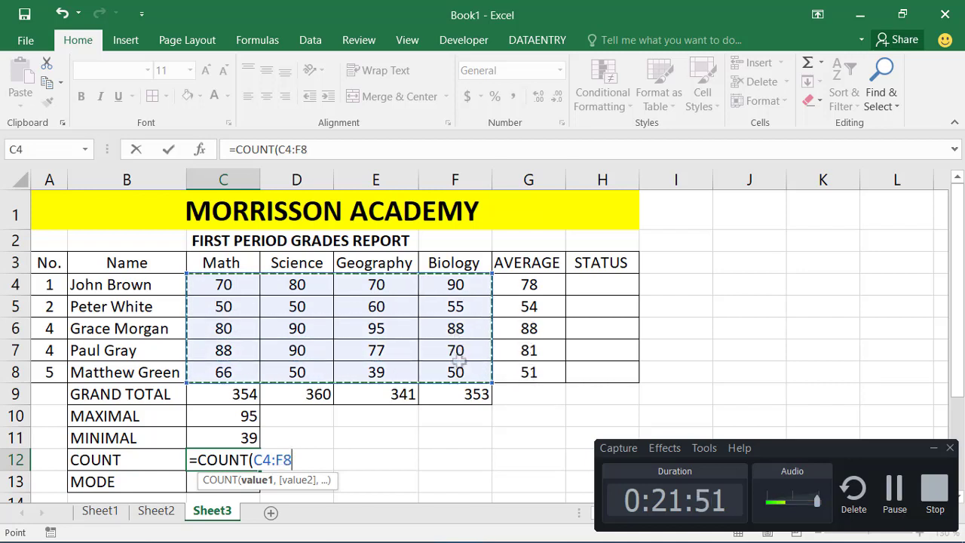
pyautogui.write(')')
pyautogui.press('Return')
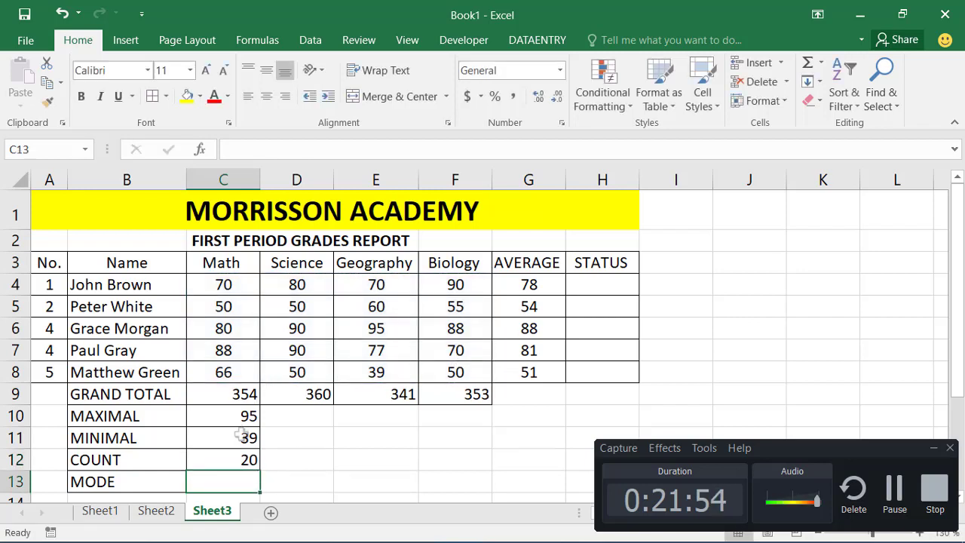
pyautogui.click(243, 457)
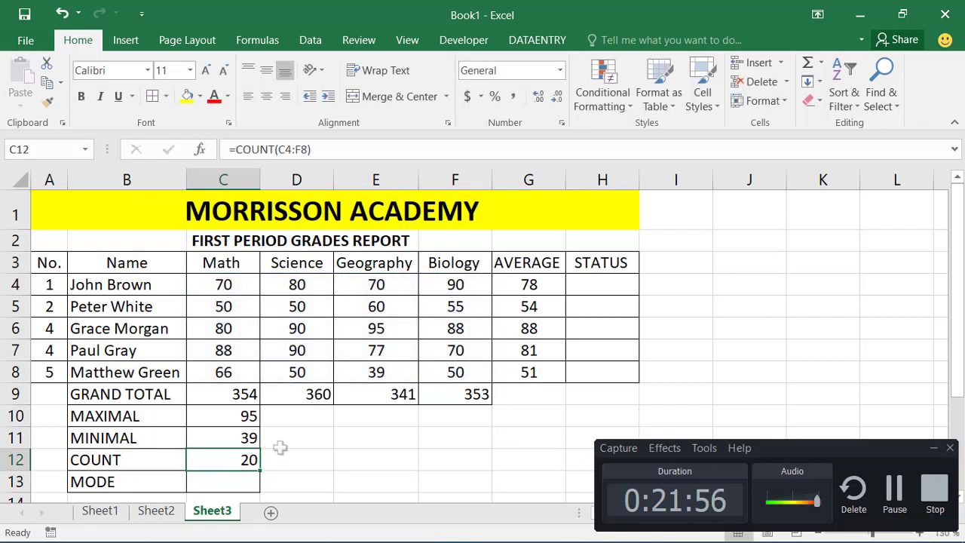
# - Try counting the student names by entering =COUNT(B4:B8) in D12, beside the COUNT result
pyautogui.click(301, 466)
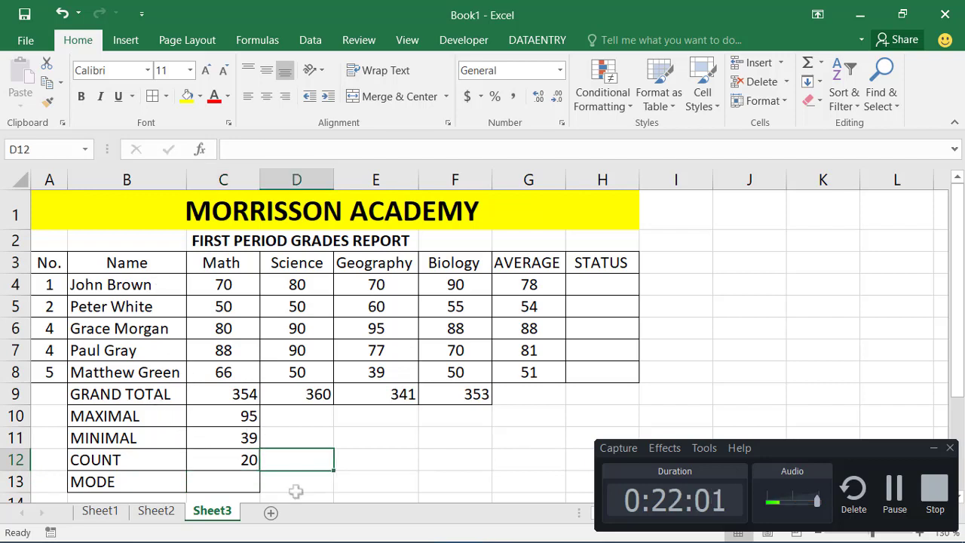
pyautogui.write('=C')
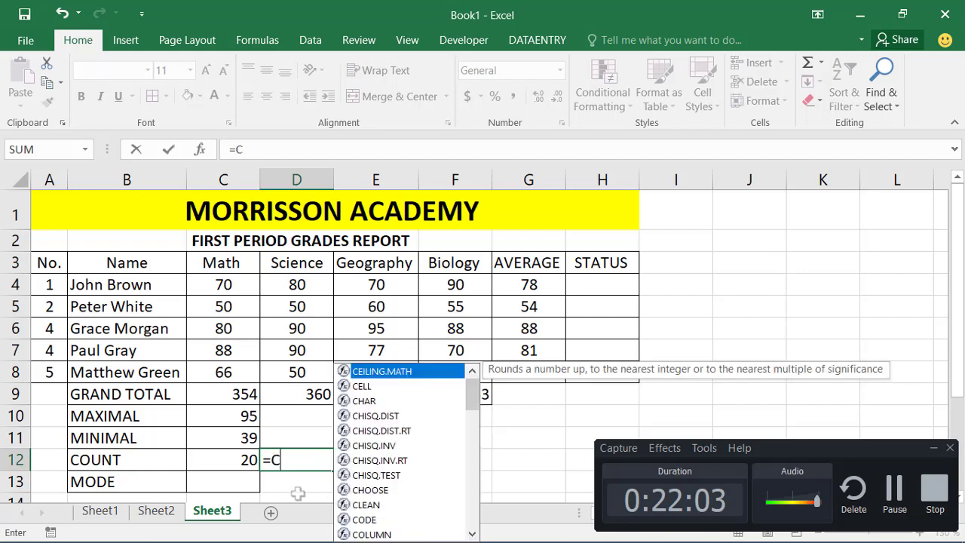
pyautogui.write('OUNT(')
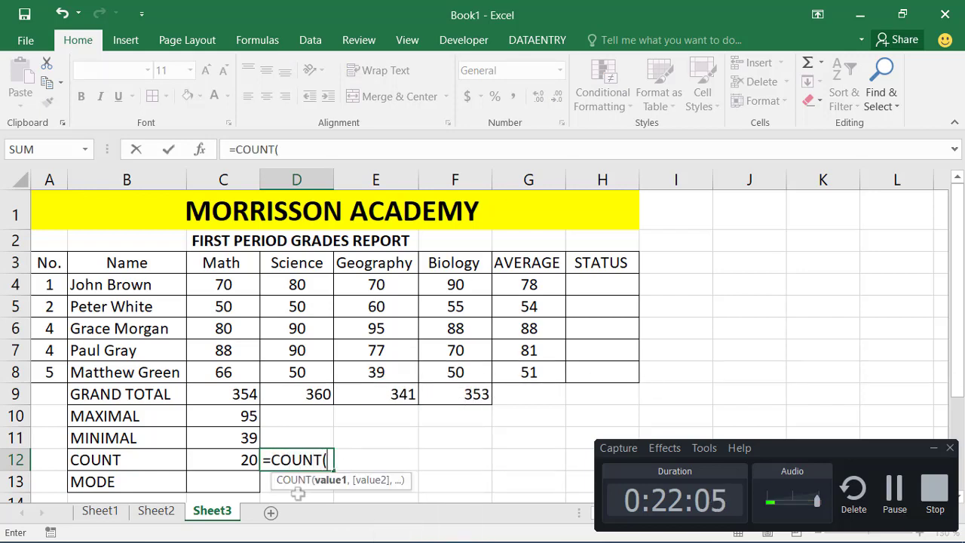
pyautogui.moveTo(159, 276); pyautogui.dragTo(138, 370)
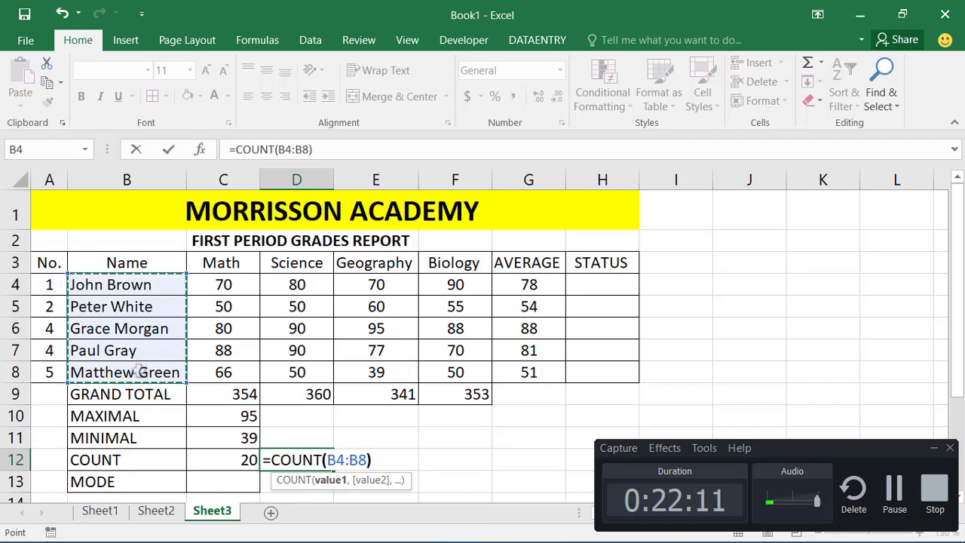
pyautogui.press('Return')
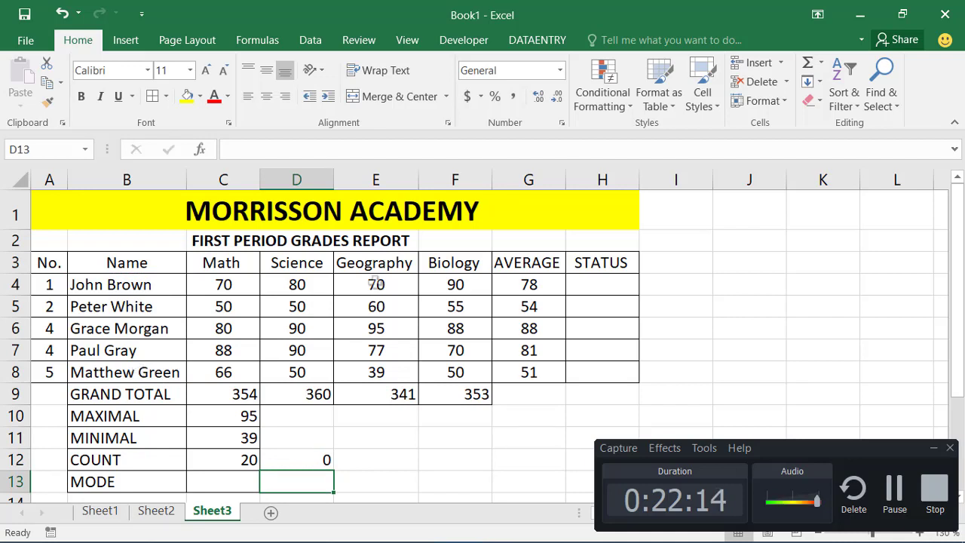
# - Change the formula in D12 to =COUNTA(B4:B8) to count the text entries, and clear the cell after checking it
pyautogui.click(305, 451)
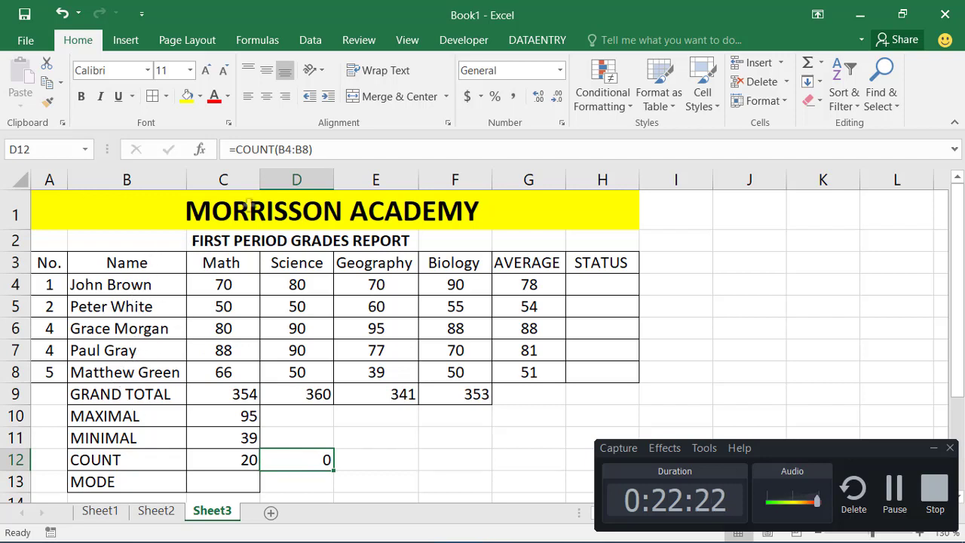
pyautogui.click(277, 147)
pyautogui.write('A')
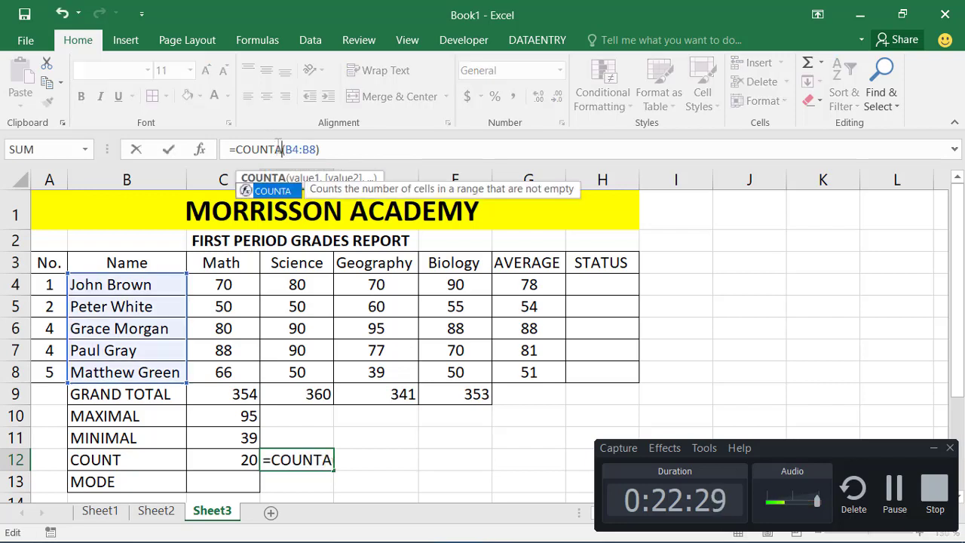
pyautogui.click(341, 150)
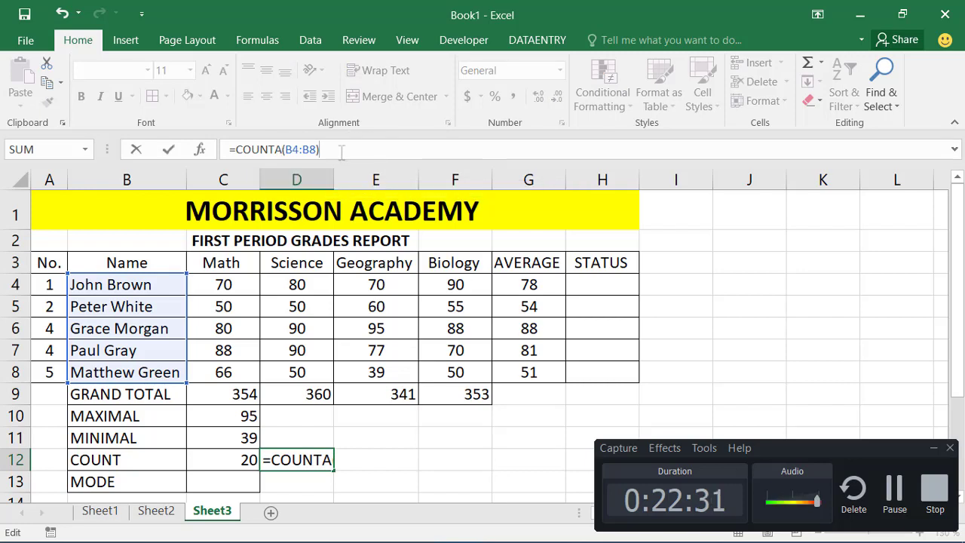
pyautogui.press('Return')
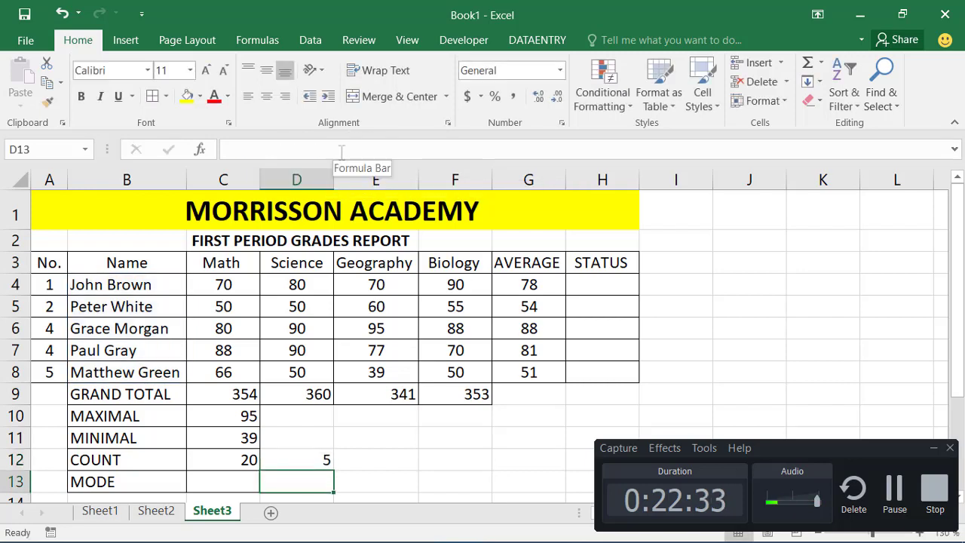
pyautogui.click(309, 460)
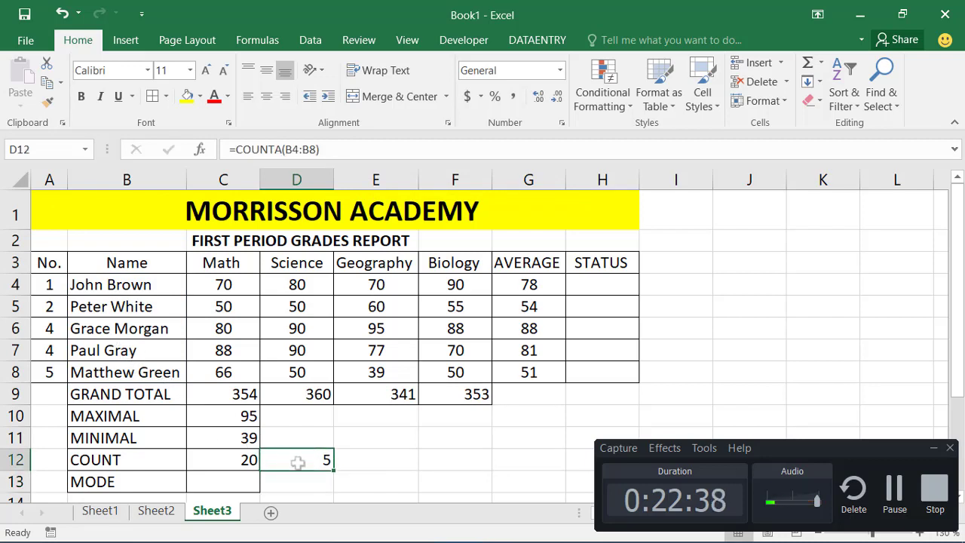
pyautogui.press('BackSpace')
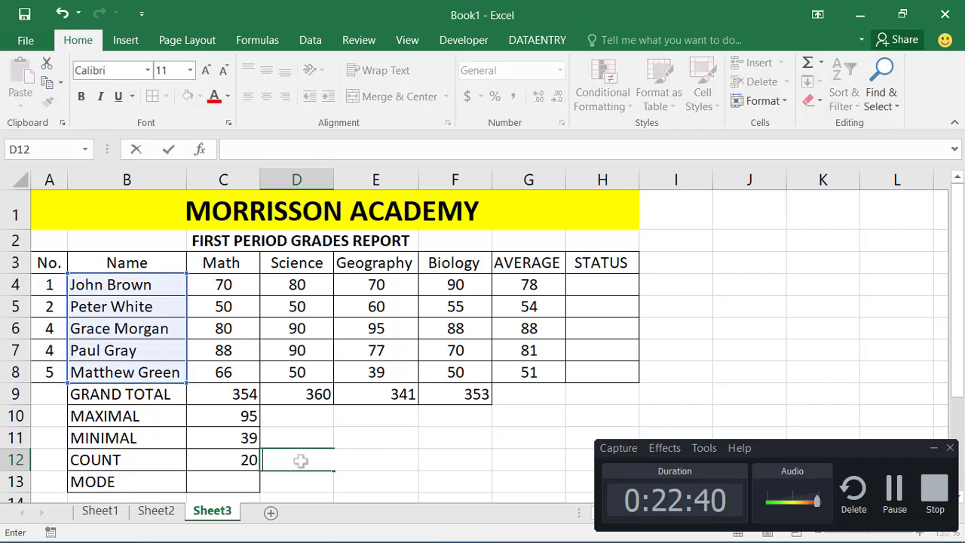
# - Enter =MODE(C4:F8) in the MODE cell C13 to find the most frequent grade across all four subjects
pyautogui.click(237, 489)
pyautogui.press('BackSpace')
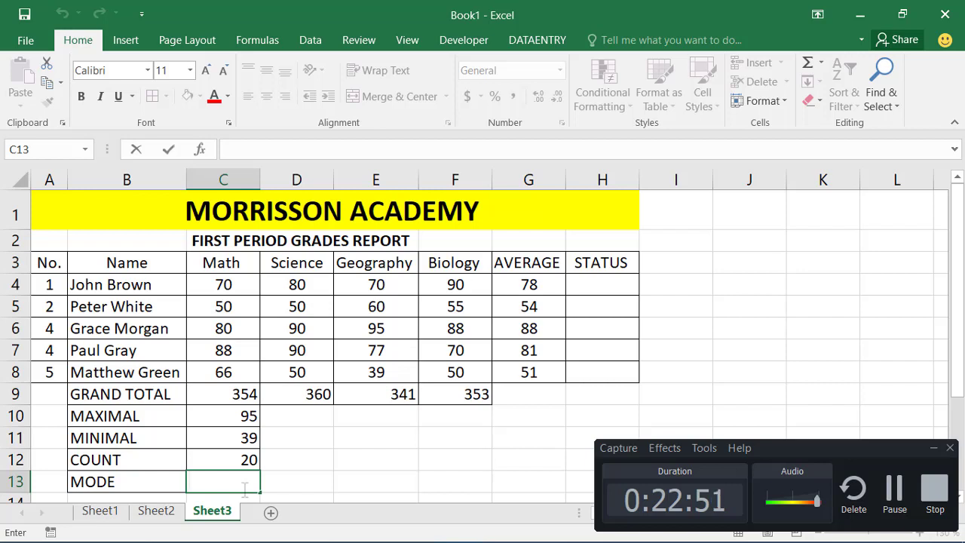
pyautogui.write('=MODE')
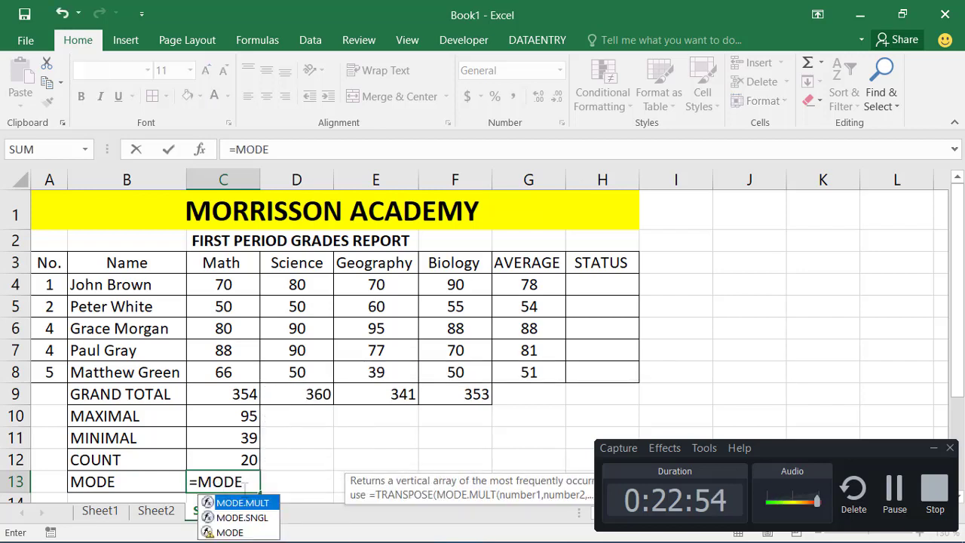
pyautogui.press('Down')
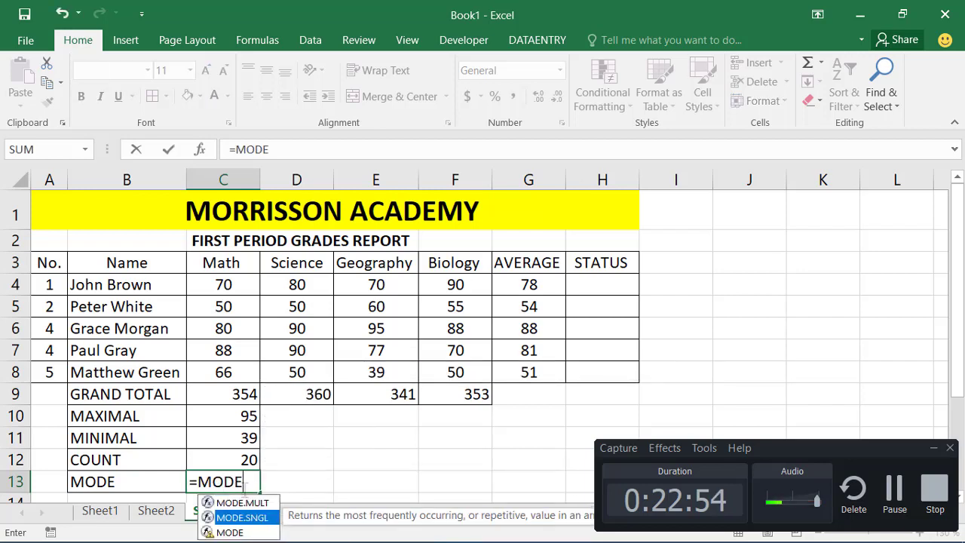
pyautogui.press('Down')
pyautogui.press('Tab')
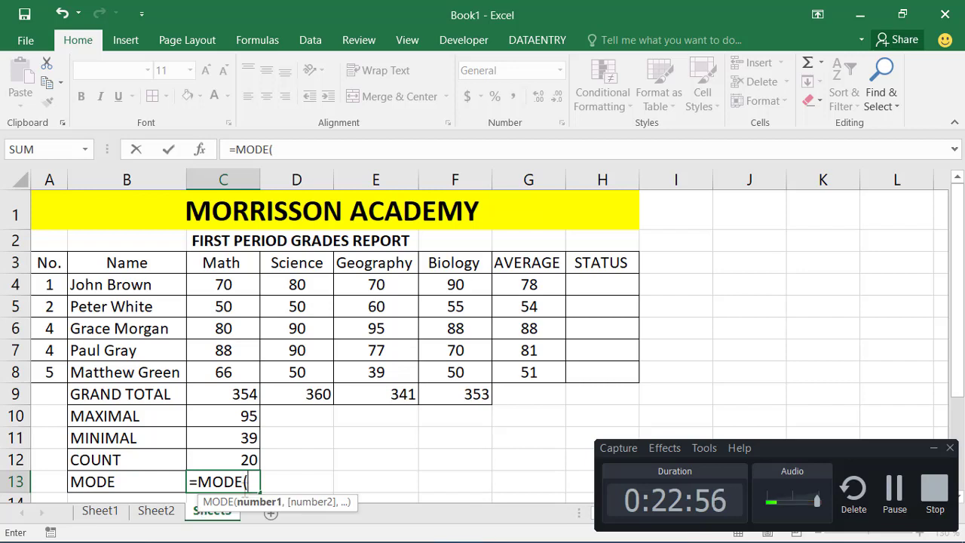
pyautogui.moveTo(222, 284); pyautogui.dragTo(455, 373)
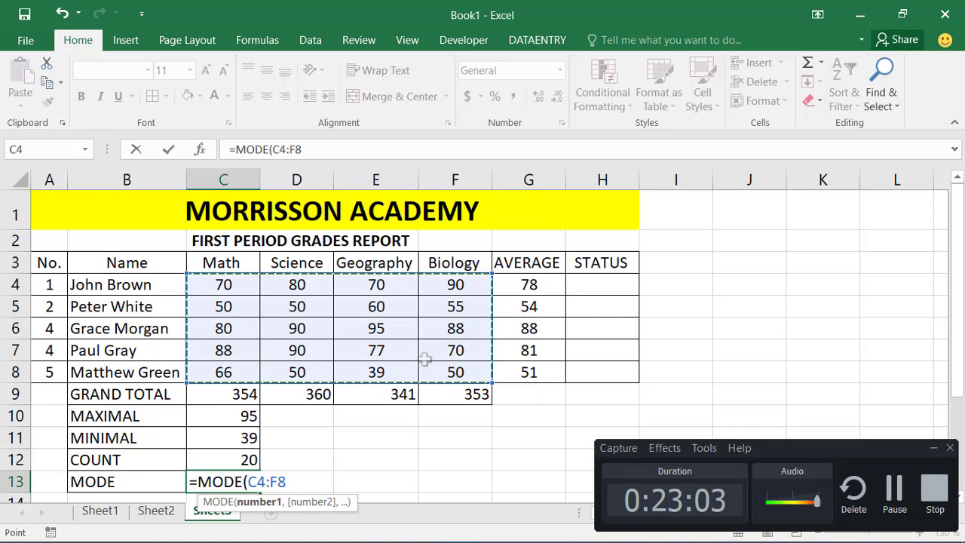
pyautogui.press('Return')
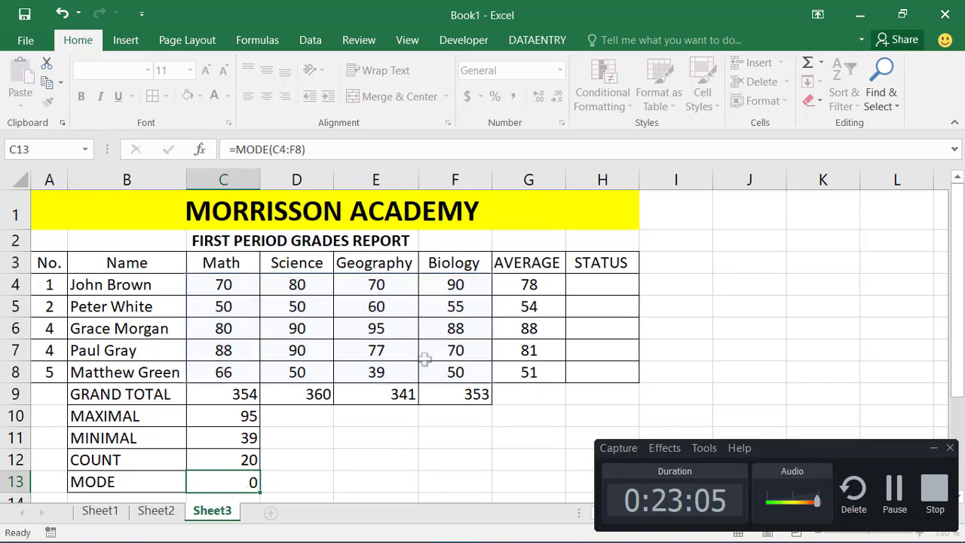
# - Check the MODE result in C13 against the repeated Math and Science grades in row 5
pyautogui.click(236, 443)
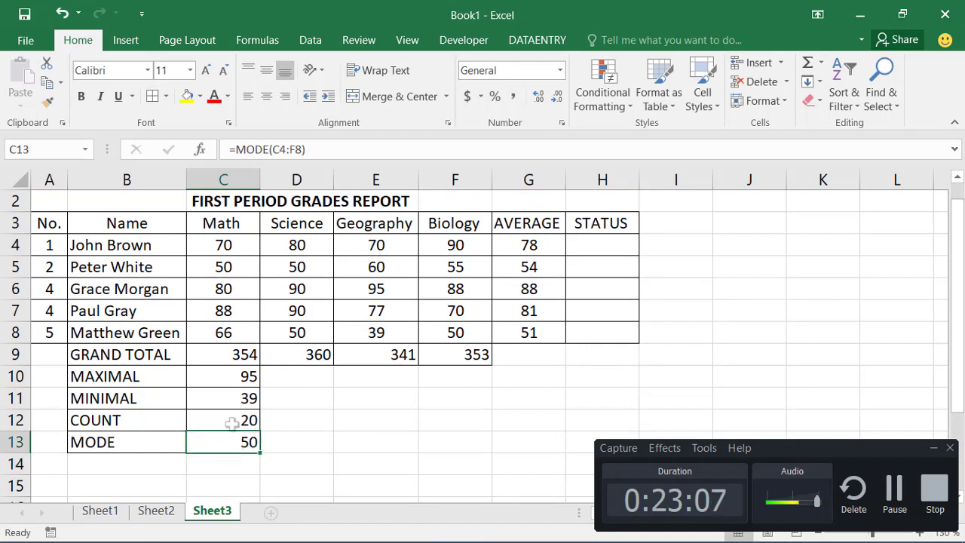
pyautogui.click(219, 269)
pyautogui.click(296, 272)
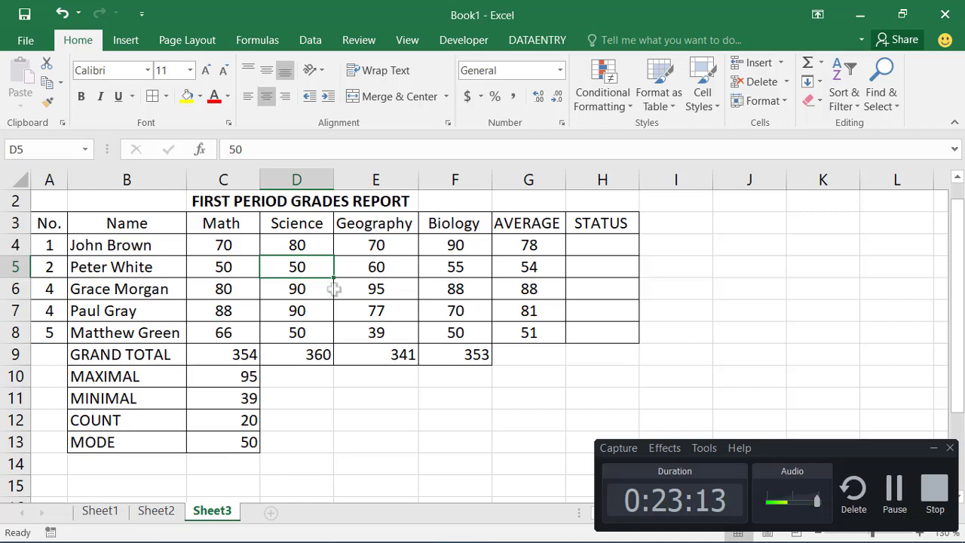
pyautogui.click(220, 445)
pyautogui.scroll(1, 388, 455)
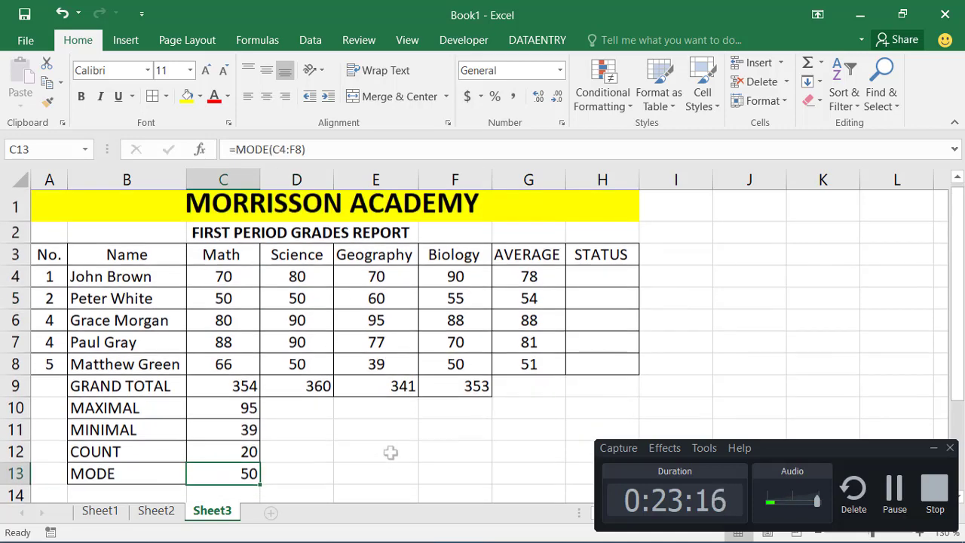
# - Start an IF formula in the first STATUS cell H4 with the logical test G4>70
pyautogui.click(594, 289)
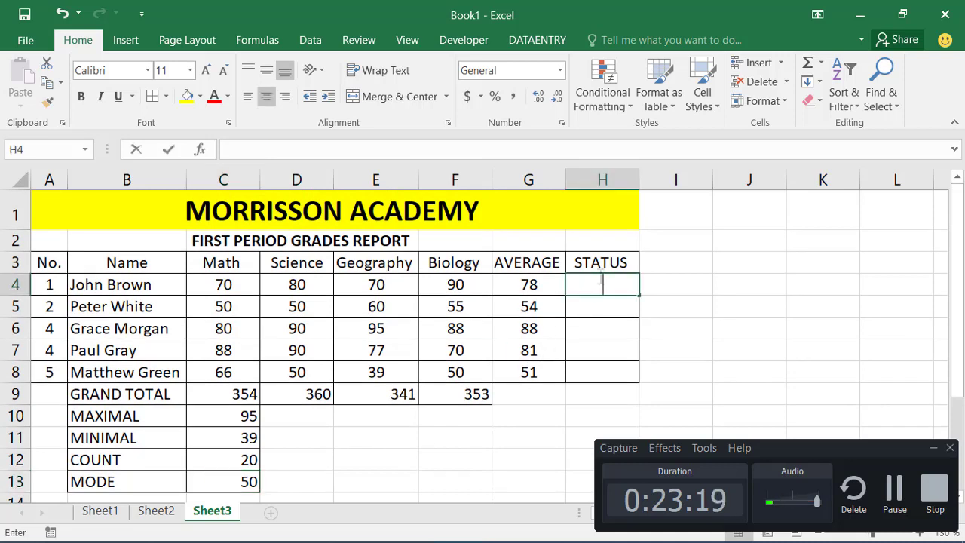
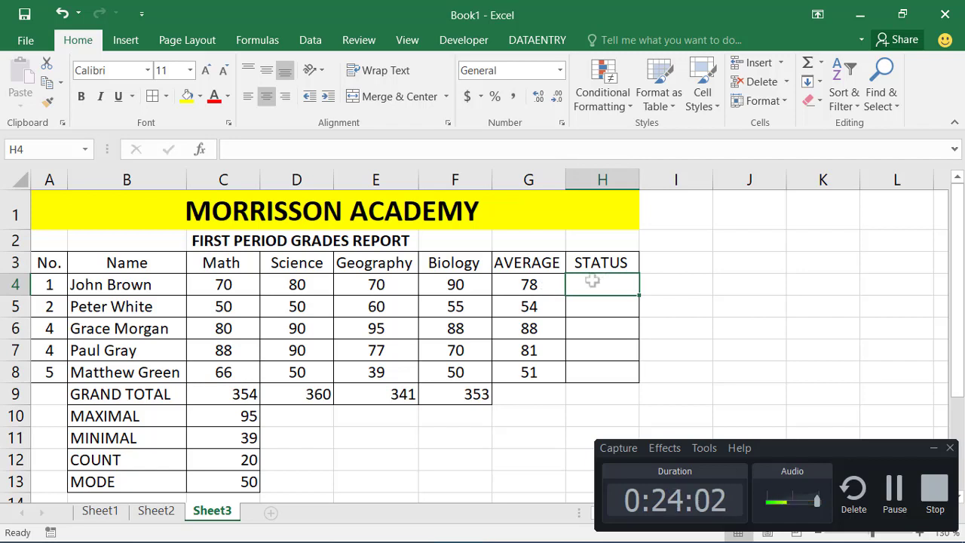
pyautogui.write('=')
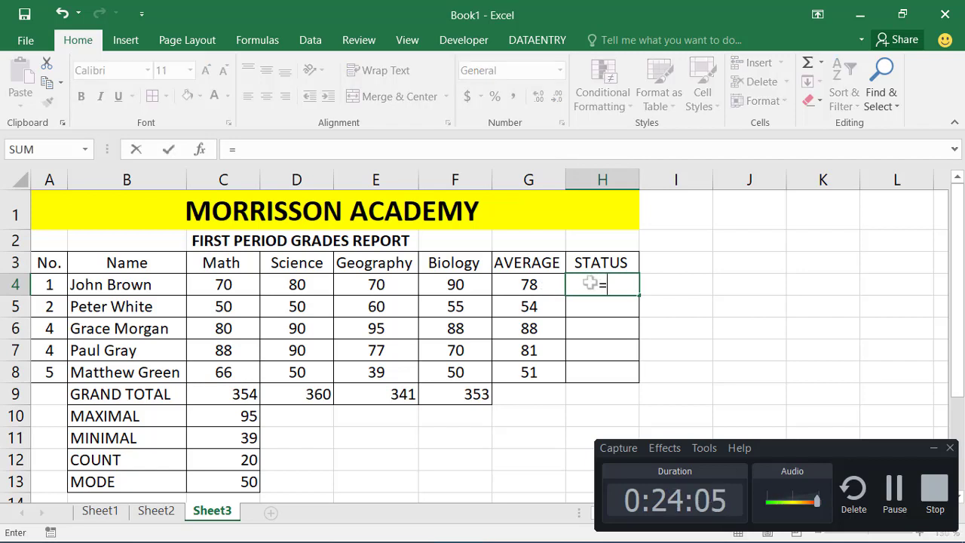
pyautogui.write('IF(')
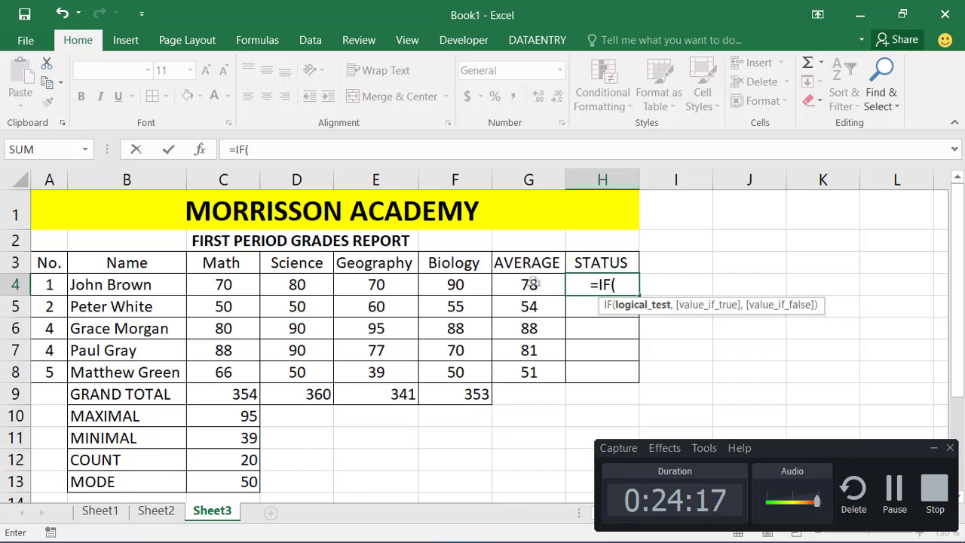
pyautogui.click(529, 282)
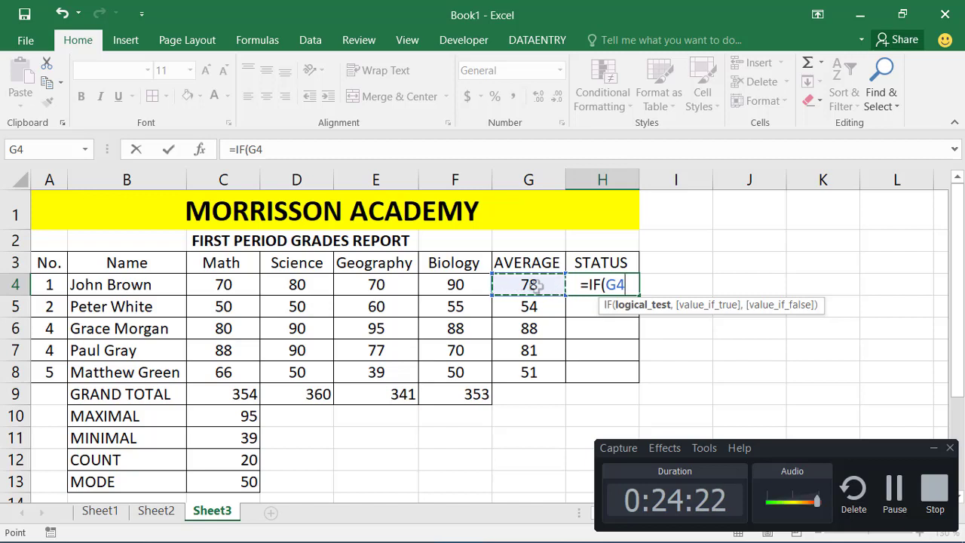
pyautogui.write('>')
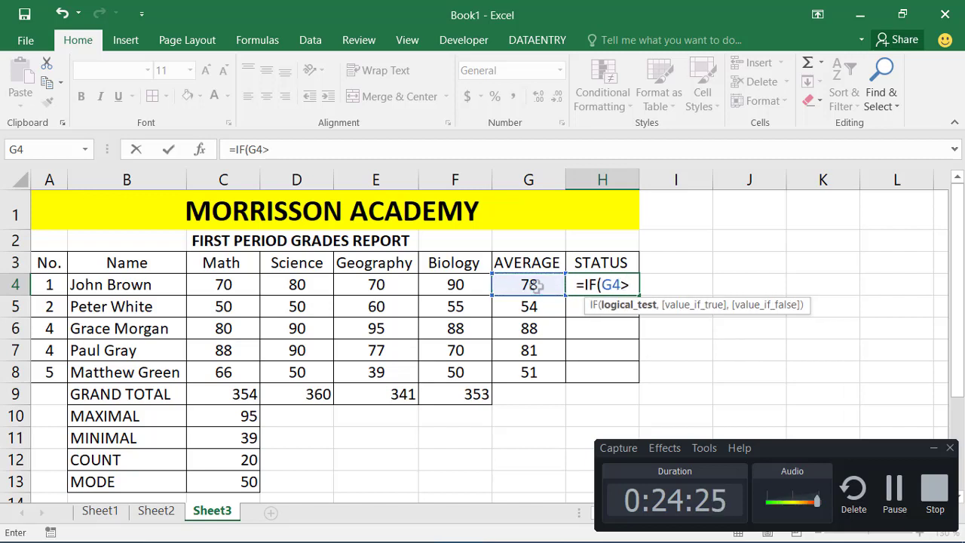
pyautogui.write('70')
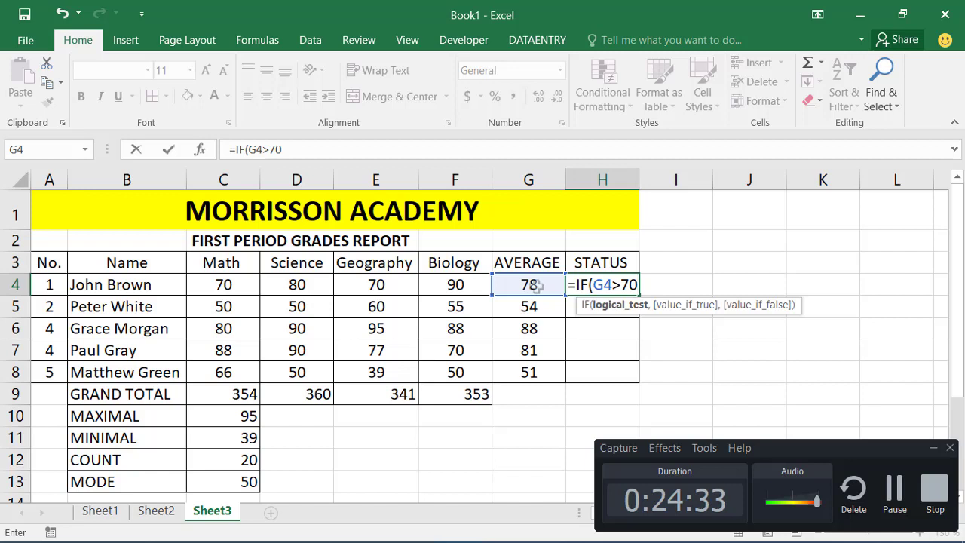
pyautogui.write(',')
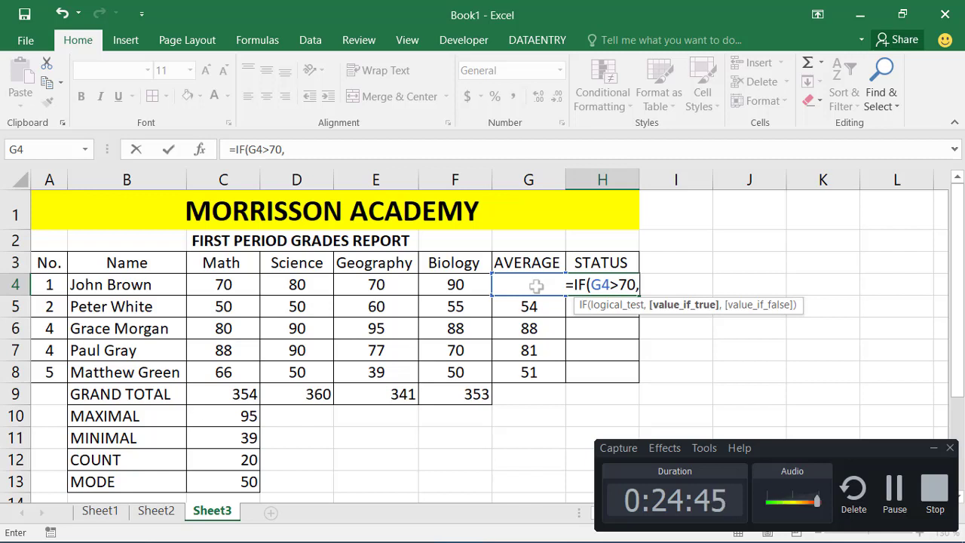
# - Complete the IF formula in H4 as =IF(G4>70,"PASS","FAIL")
pyautogui.write('"')
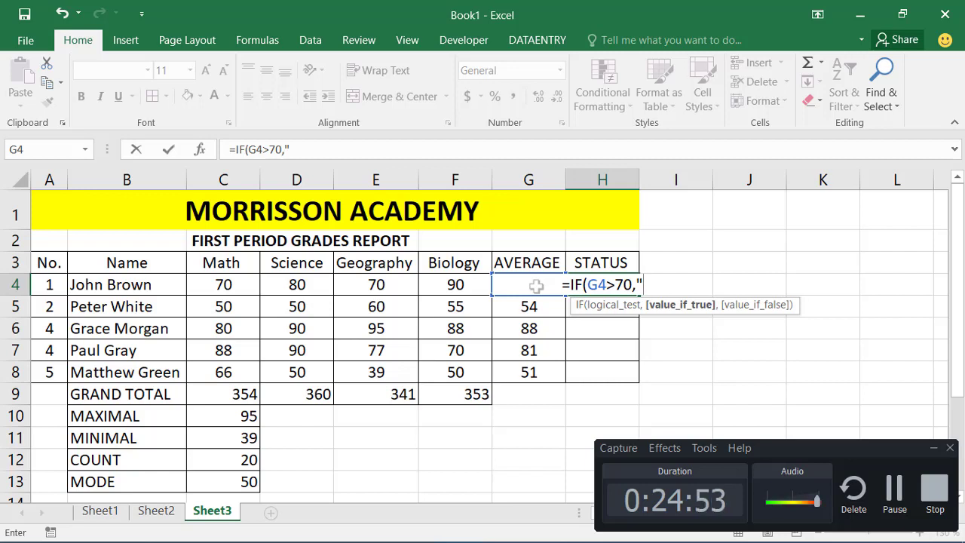
pyautogui.write('PASS')
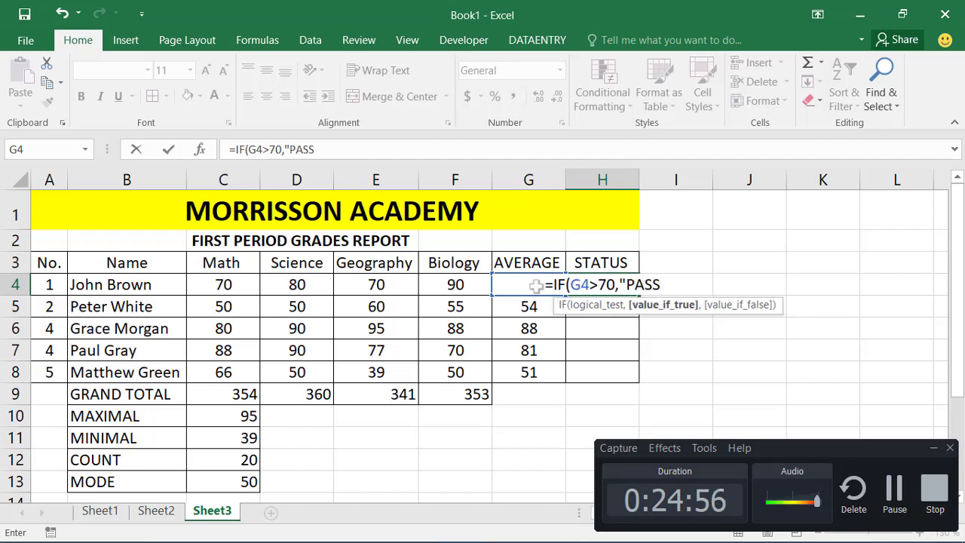
pyautogui.write('"')
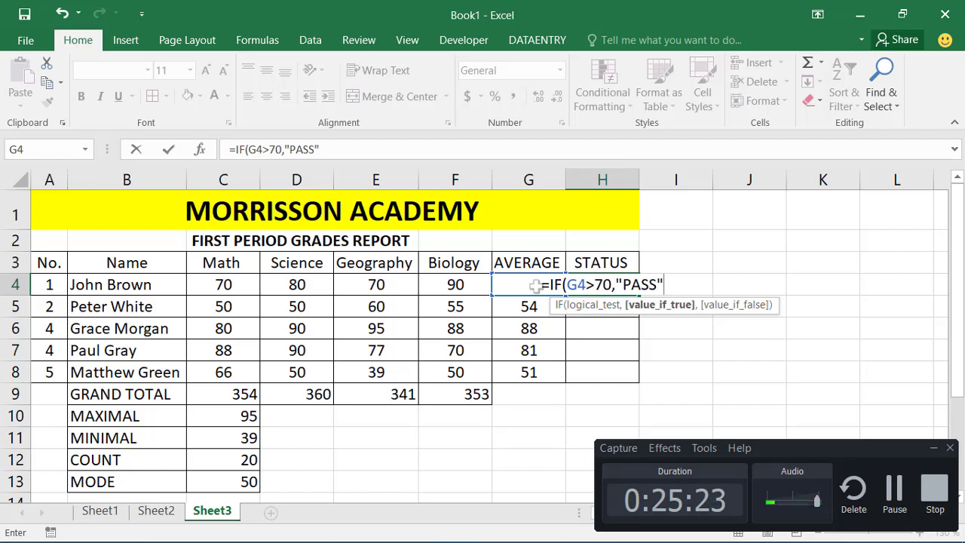
pyautogui.write(',')
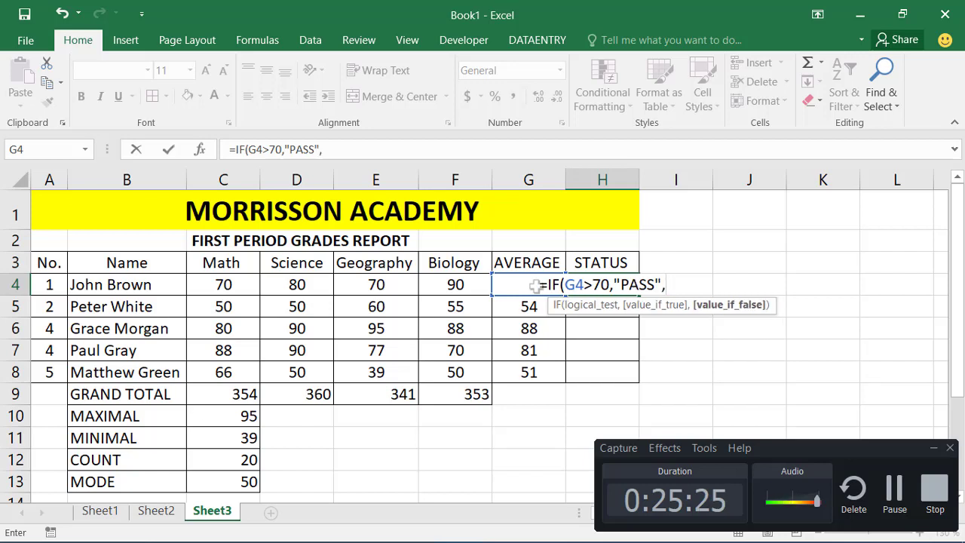
pyautogui.write('"')
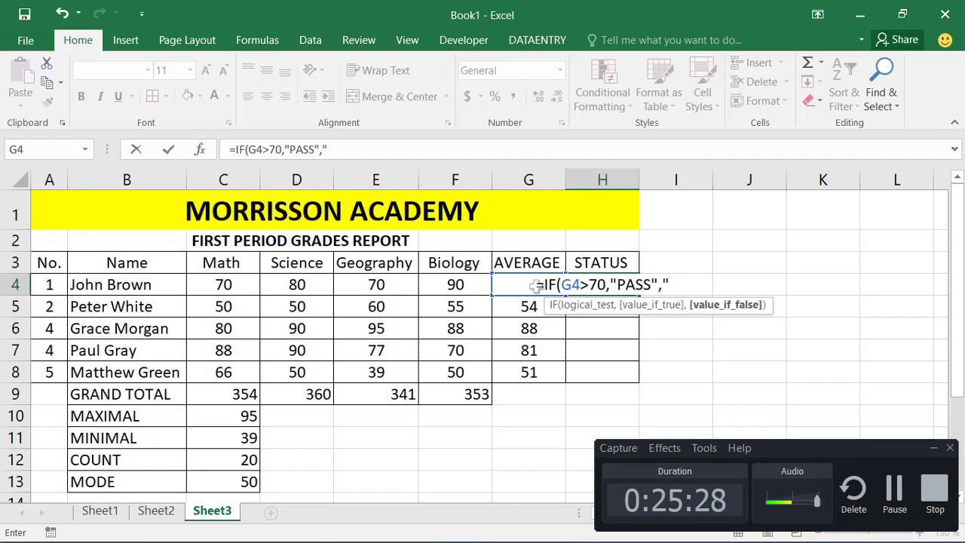
pyautogui.write('FAIL')
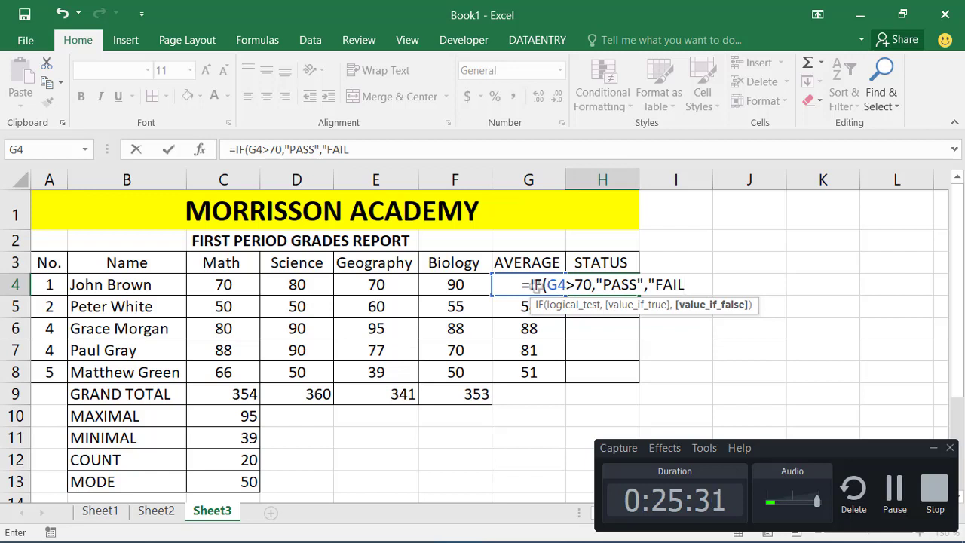
pyautogui.write('"')
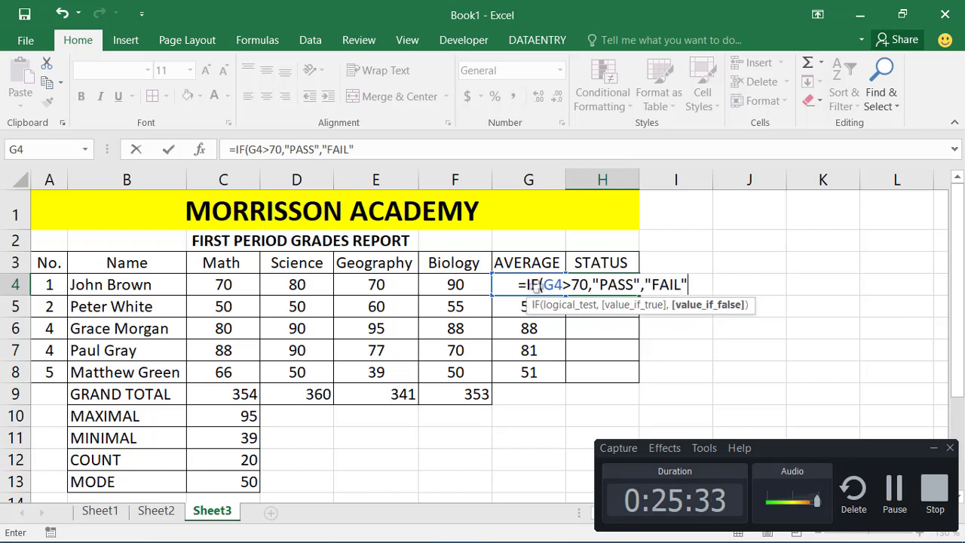
pyautogui.write(')')
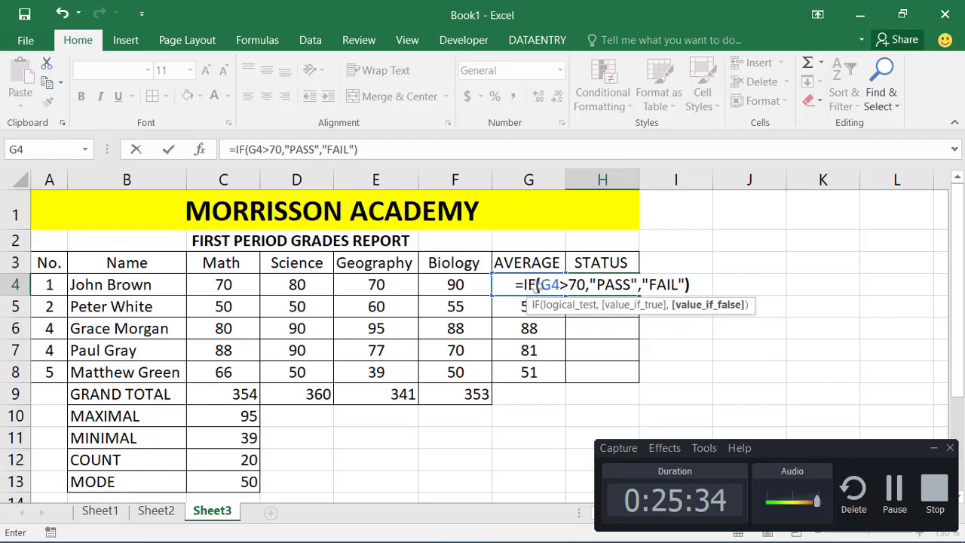
pyautogui.press('Return')
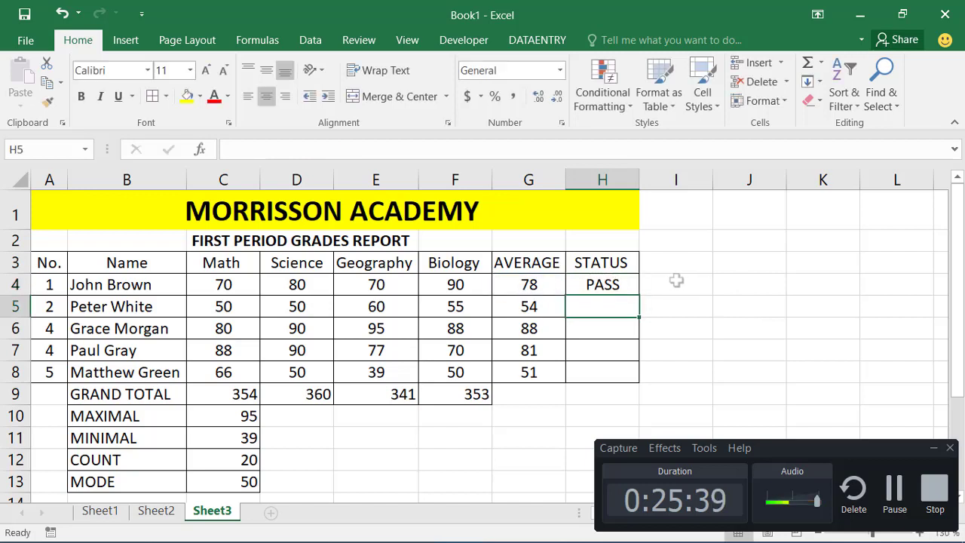
# - Fill the IF formula from H4 down through H8 and check the row 5 status against its average
pyautogui.click(621, 280)
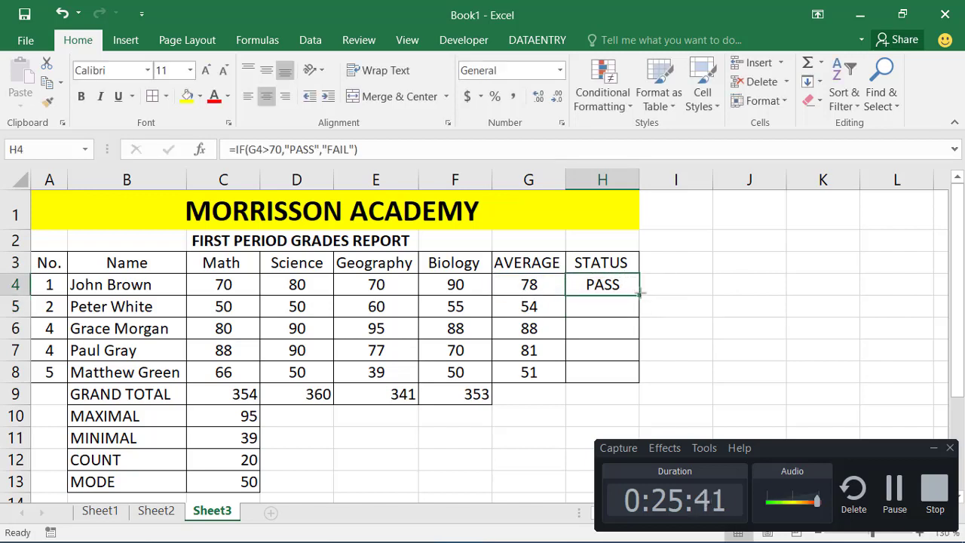
pyautogui.moveTo(640, 296); pyautogui.dragTo(637, 394)
pyautogui.click(632, 394)
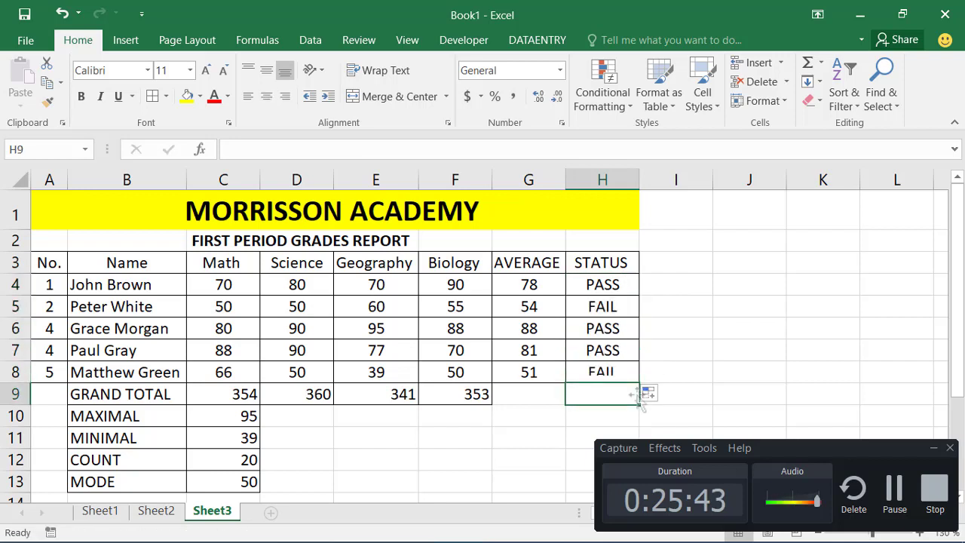
pyautogui.click(605, 311)
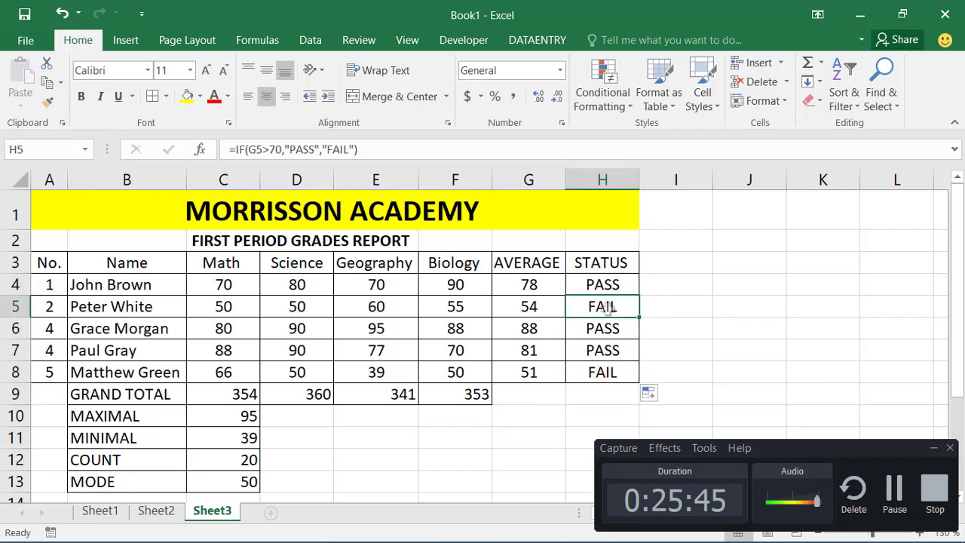
pyautogui.click(546, 309)
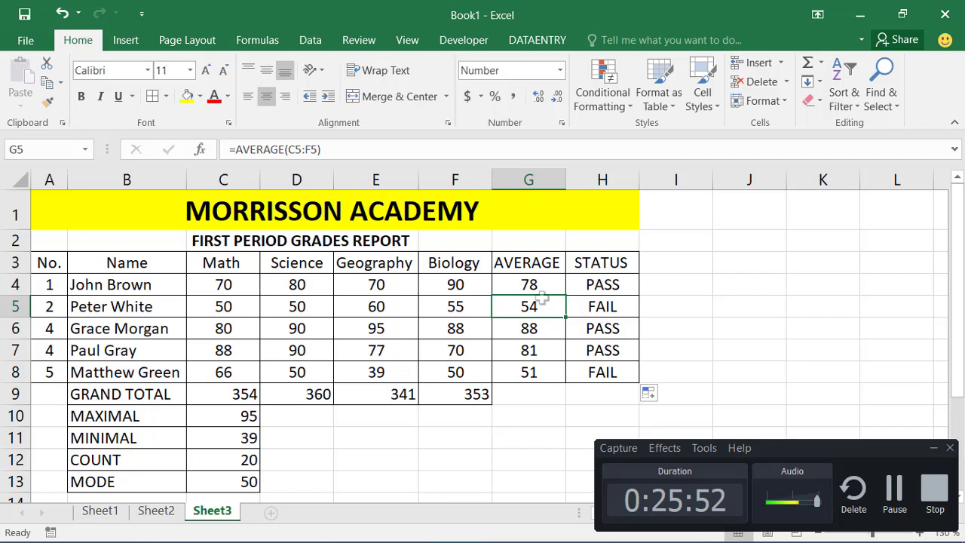
# - Set the first student's Biology grade in F4 to 70
pyautogui.click(437, 279)
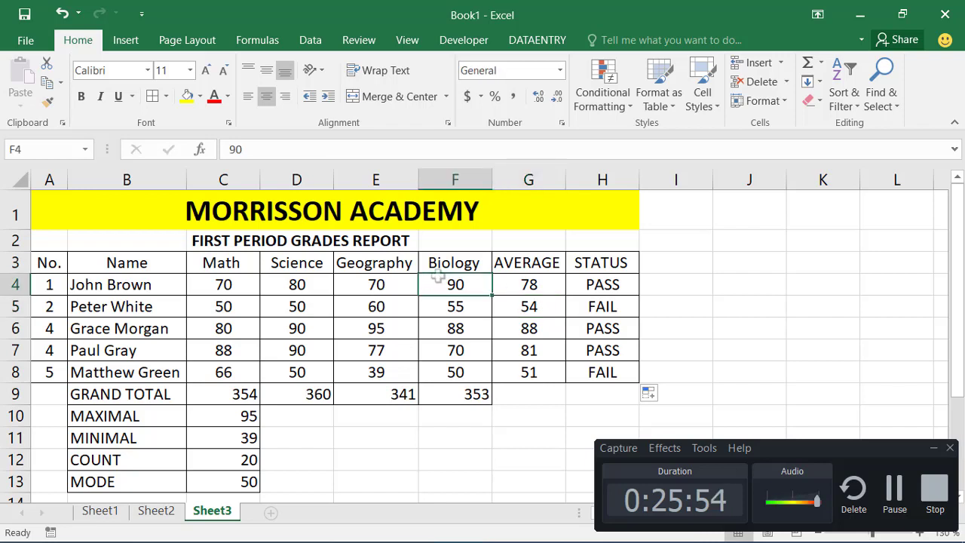
pyautogui.write('70')
pyautogui.press('Return')
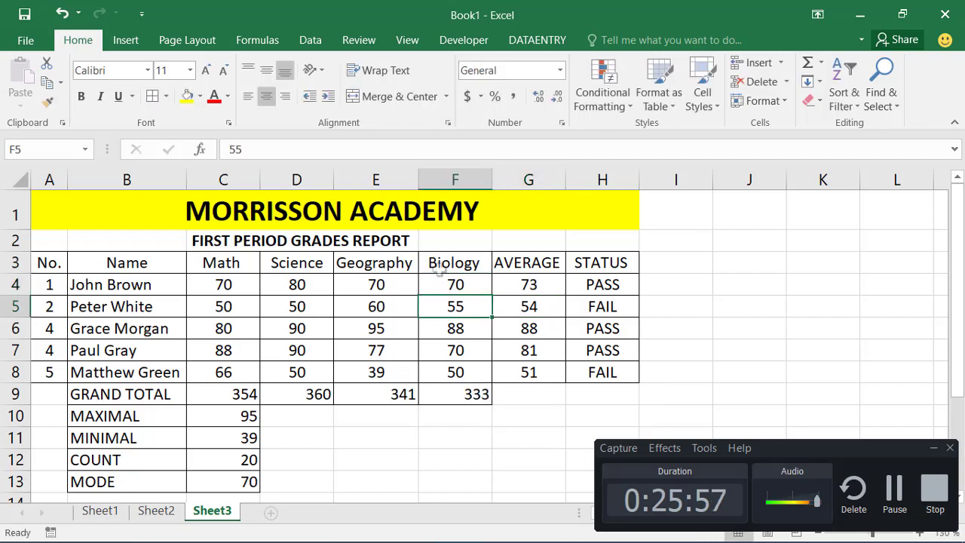
pyautogui.click(444, 282)
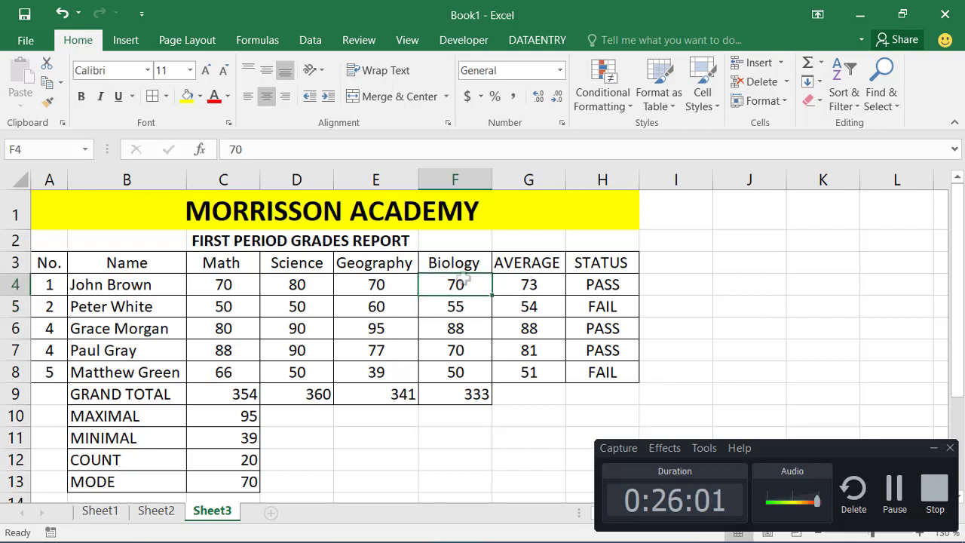
# - Set the first student's Science grade in D4 to 75
pyautogui.click(315, 284)
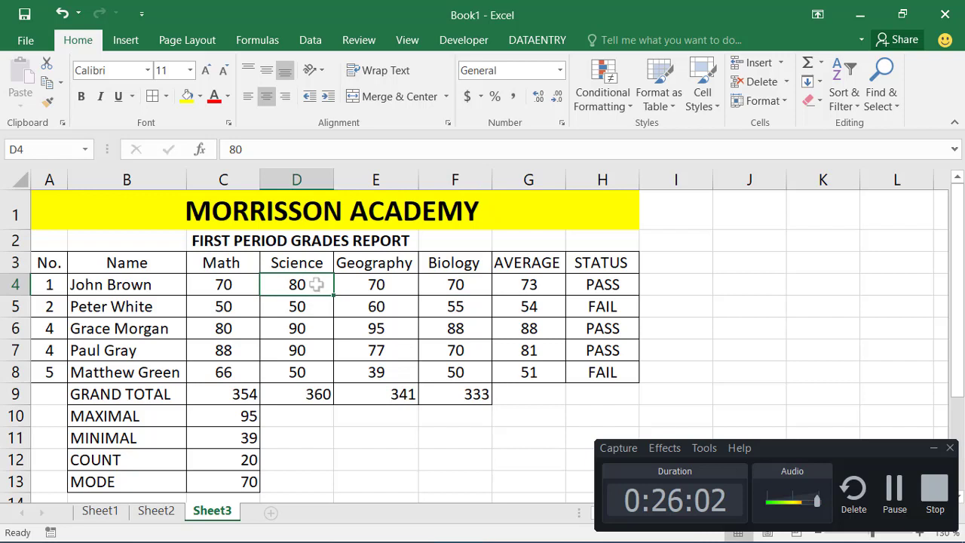
pyautogui.write('75')
pyautogui.press('Return')
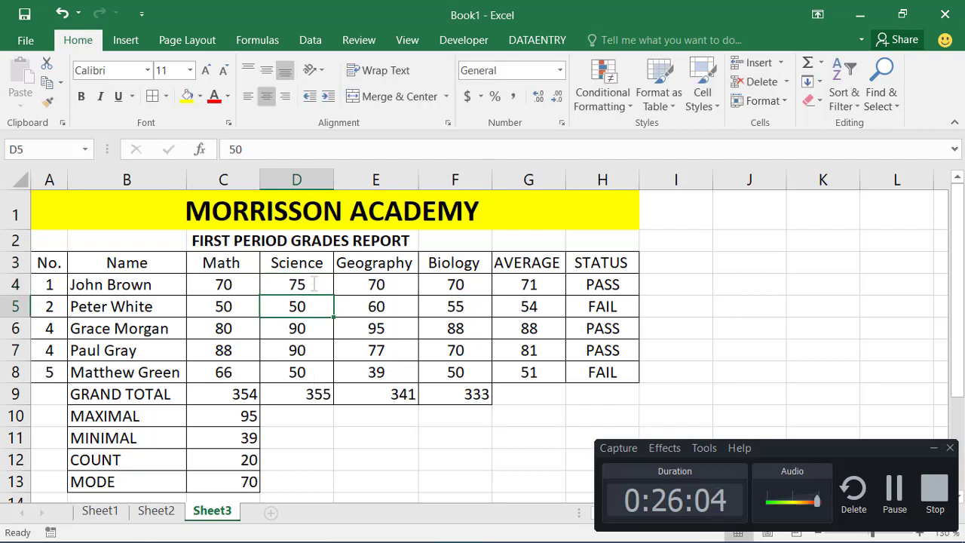
# - Set the first student's Science grade in D4 to 70
pyautogui.click(291, 281)
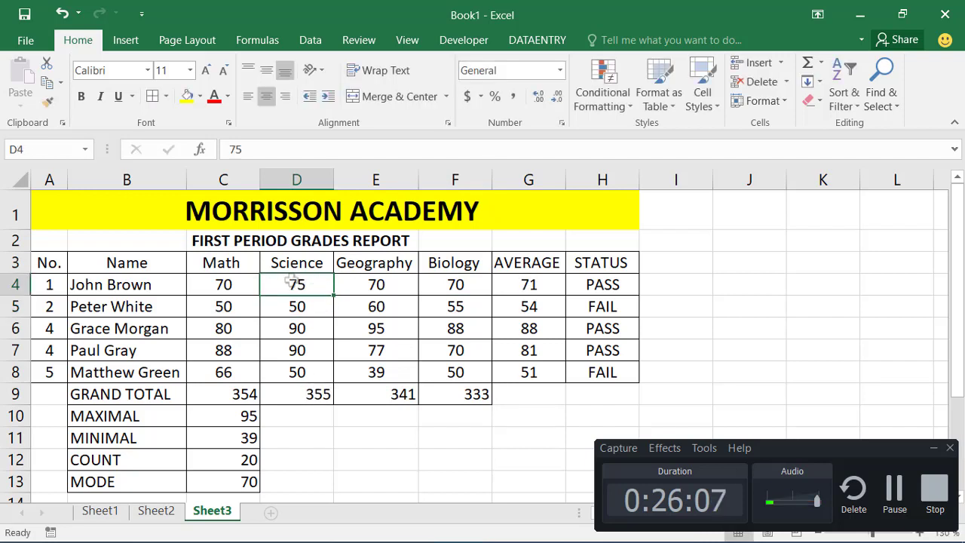
pyautogui.write('70')
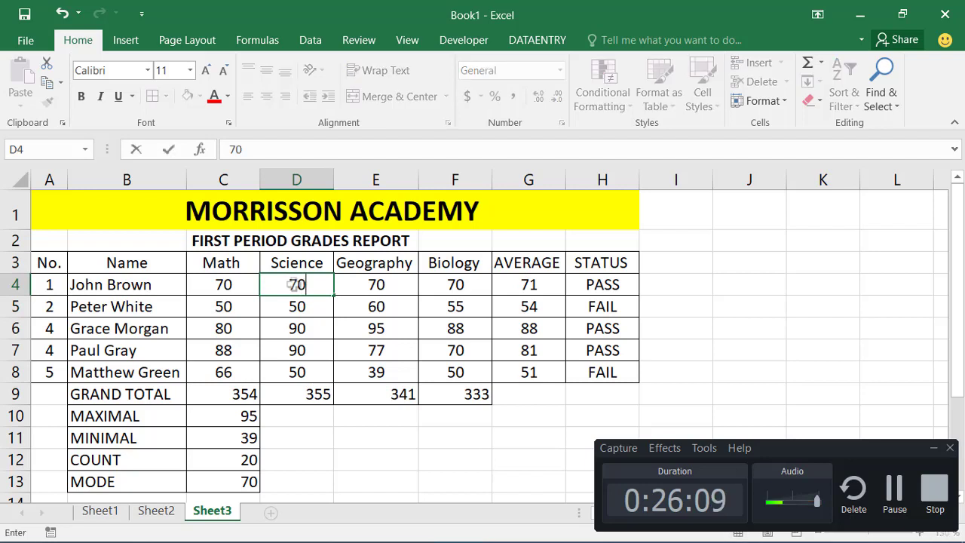
pyautogui.press('Return')
# - Examine the AVERAGE formula in G4 and the greater-than test of the IF formula in H4
pyautogui.click(505, 282)
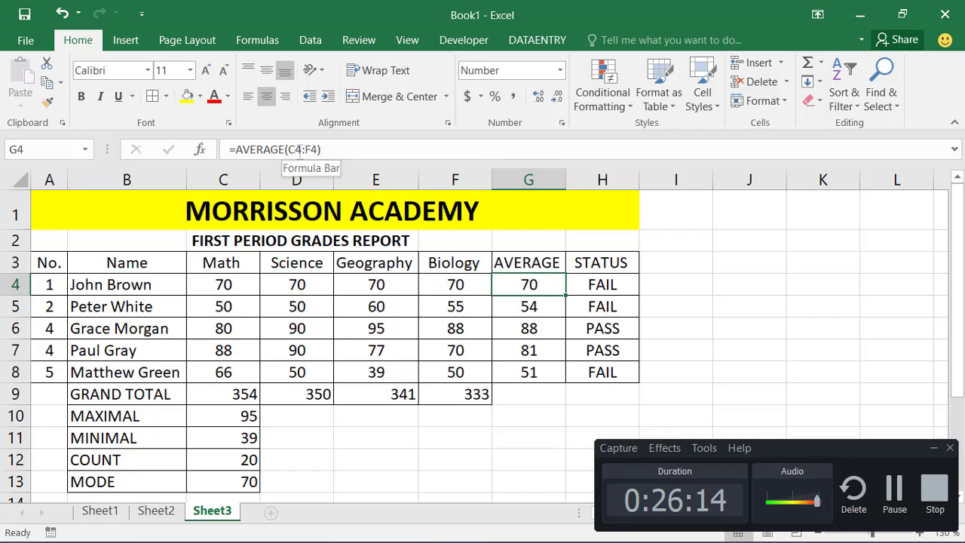
pyautogui.click(595, 283)
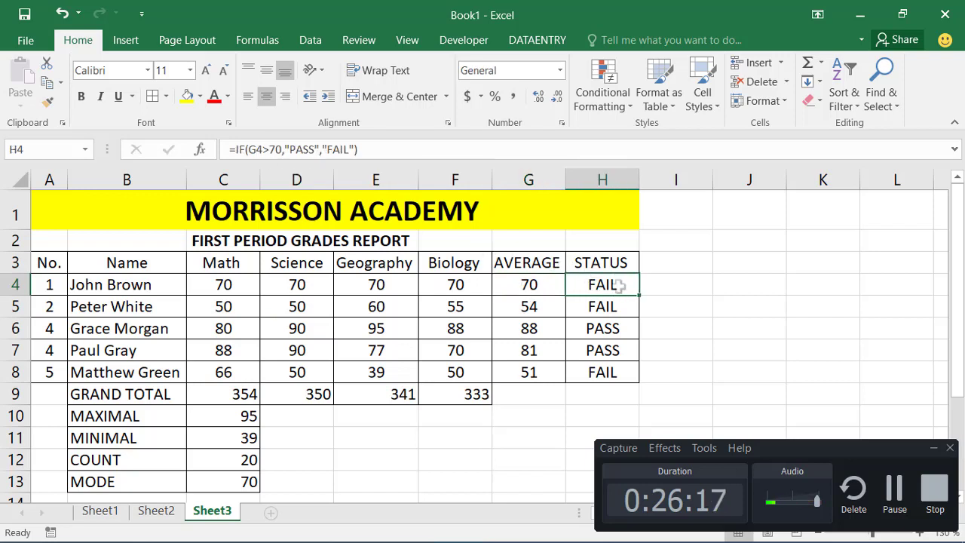
pyautogui.click(263, 148)
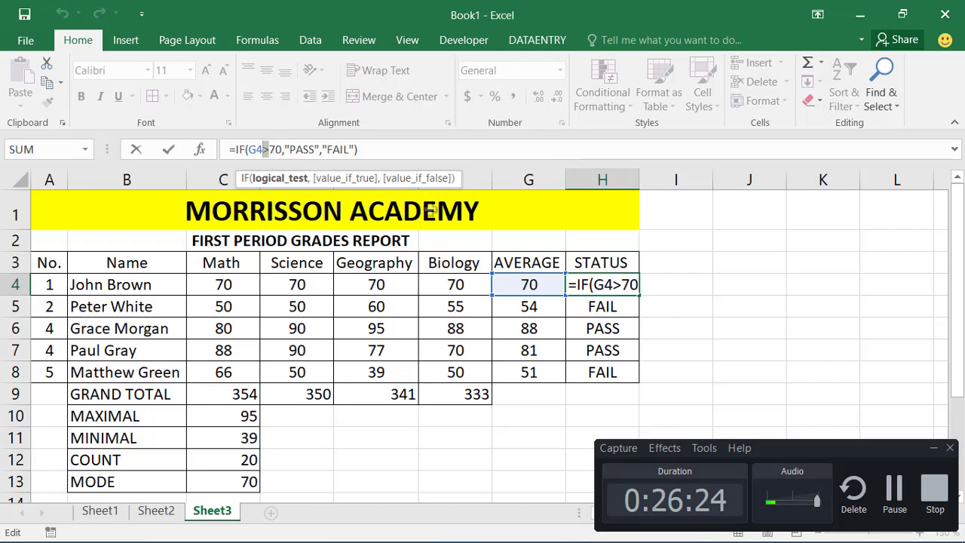
pyautogui.click(529, 324)
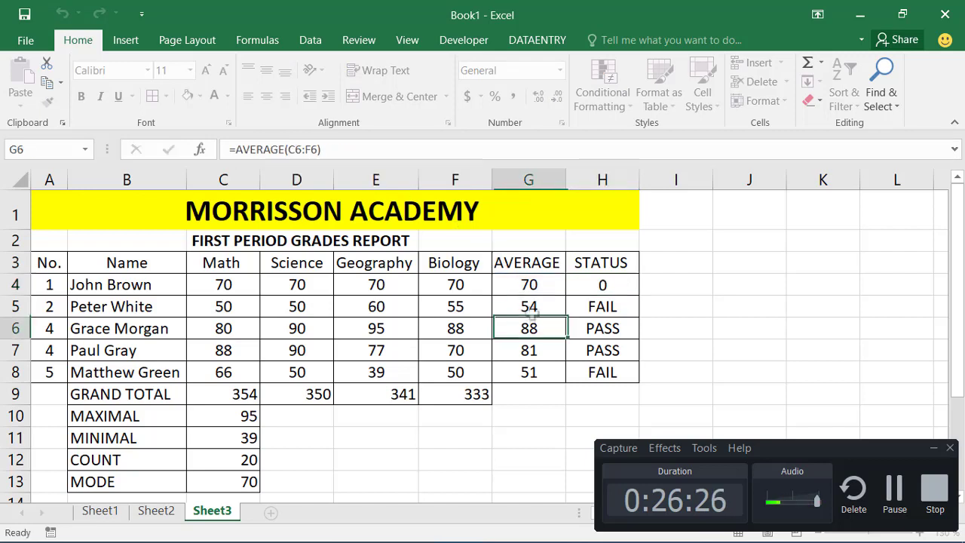
pyautogui.click(602, 287)
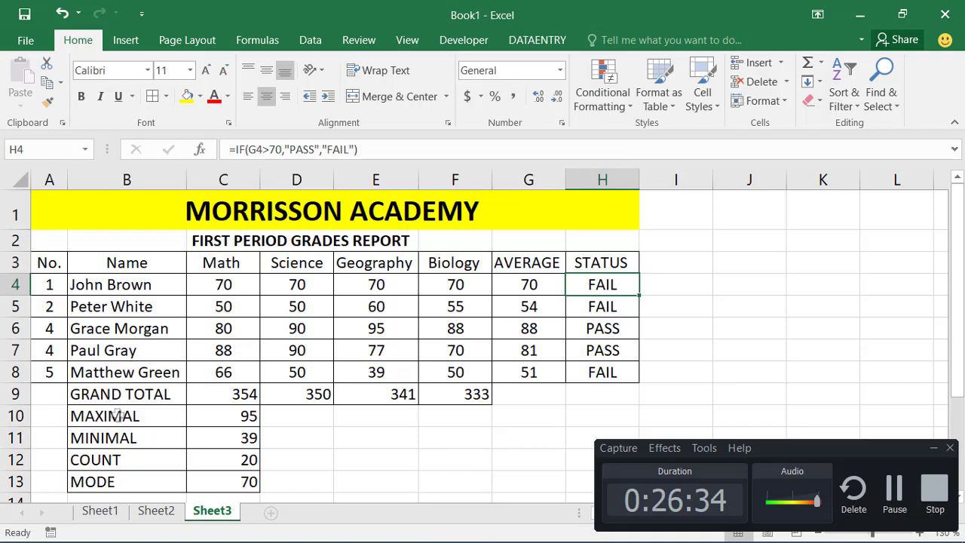
# - Review the MAXIMAL and MINIMAL labels, look over the statistical and logical functions in the Word outline, and return to Excel
pyautogui.click(117, 414)
pyautogui.click(119, 439)
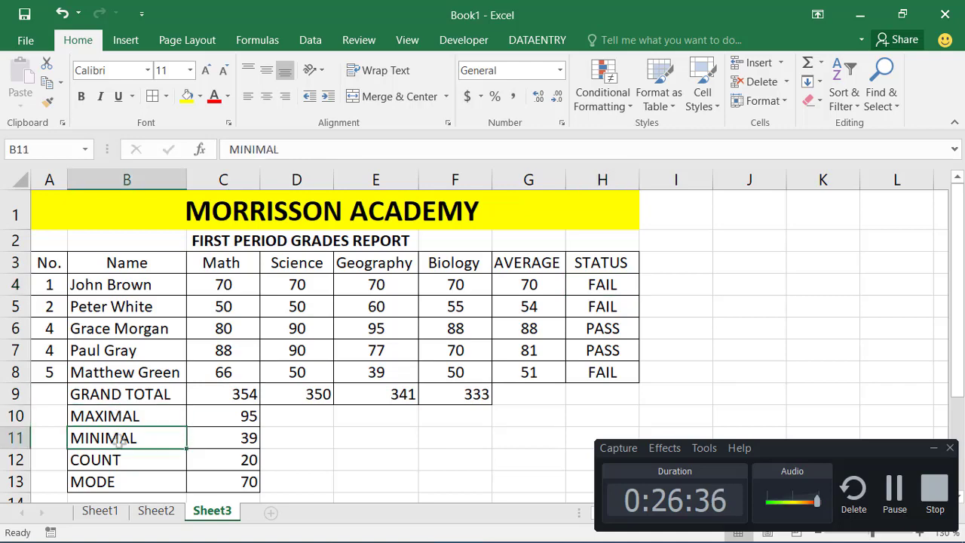
pyautogui.hotkey('alt', 'Tab')
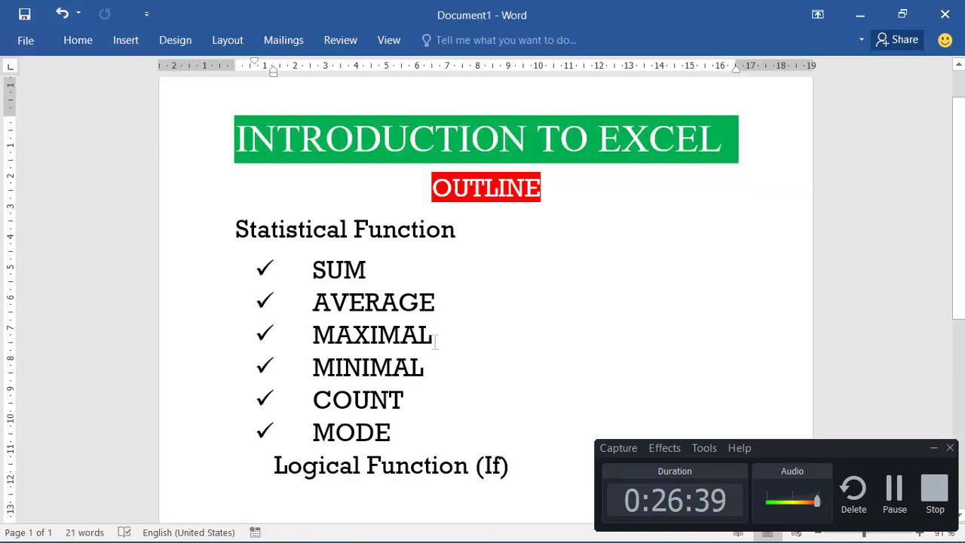
pyautogui.moveTo(528, 463); pyautogui.dragTo(240, 201)
pyautogui.click(461, 374)
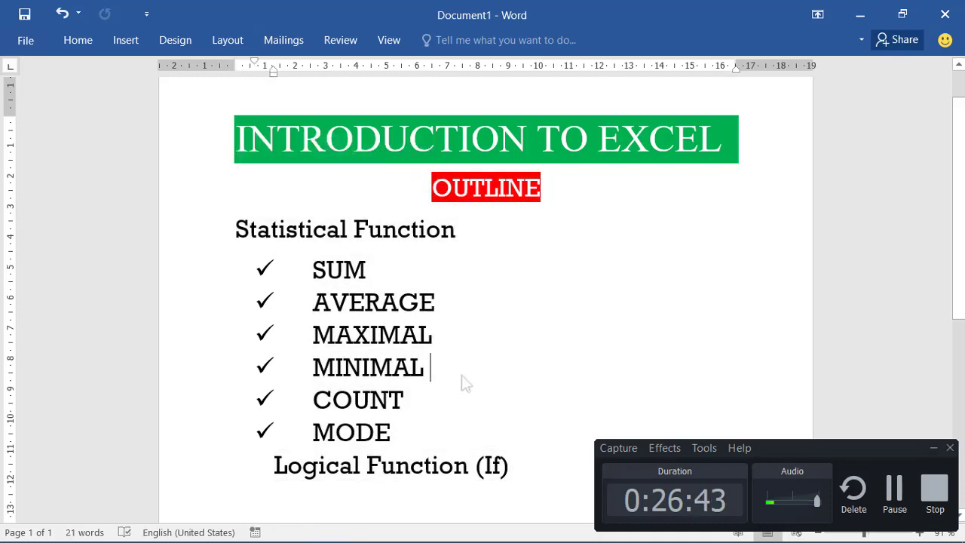
pyautogui.hotkey('alt', 'Tab')
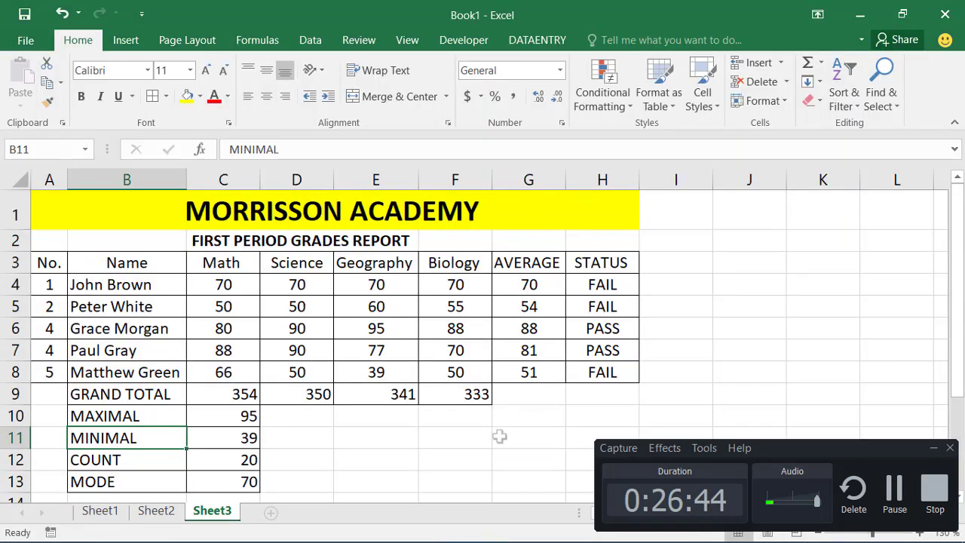
pyautogui.click(498, 444)
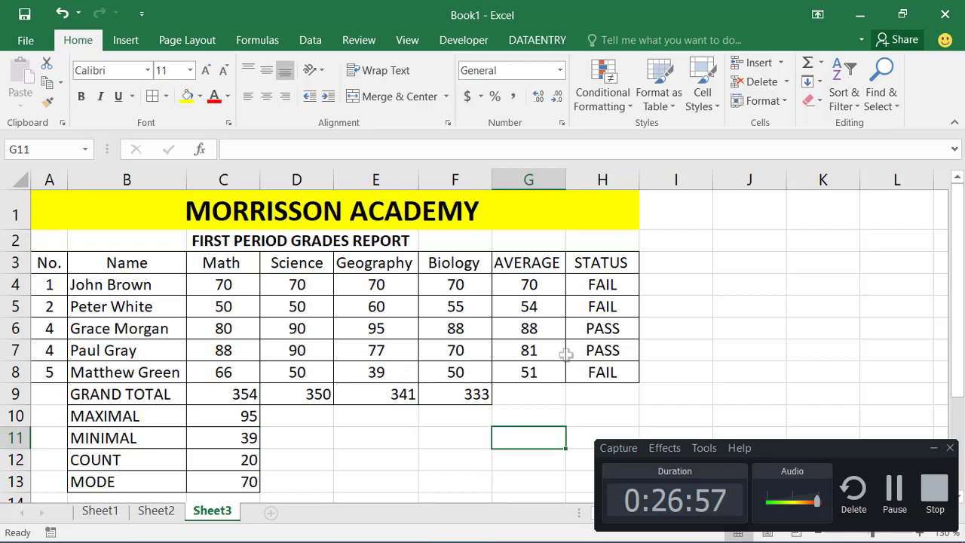
pyautogui.click(322, 439)
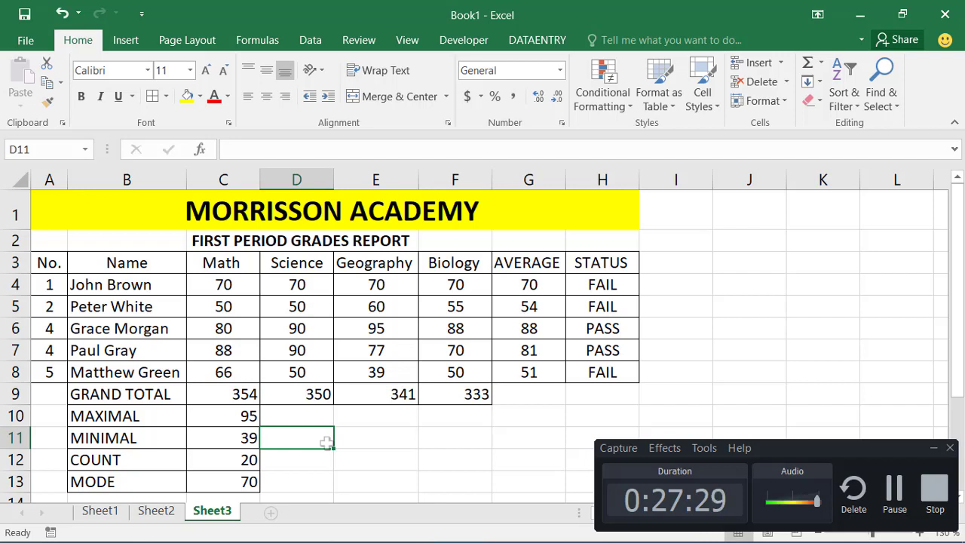
pyautogui.click(465, 443)
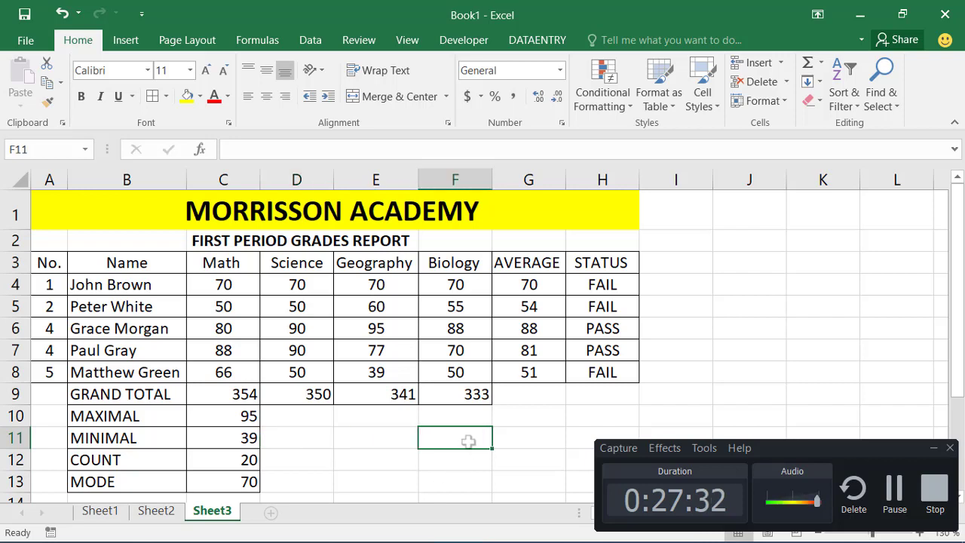